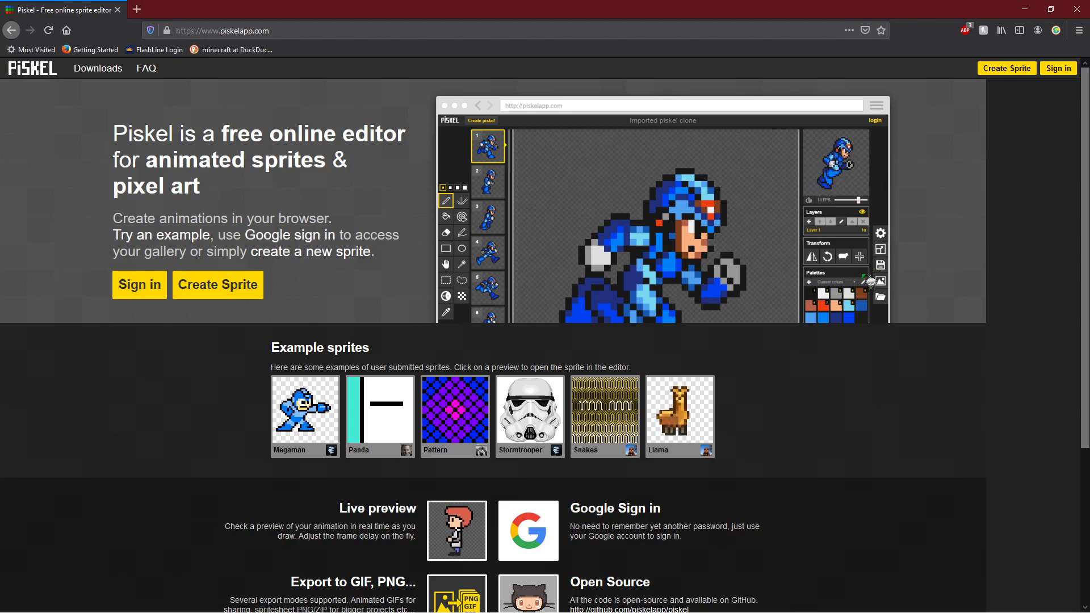
Sign in to Piskel with the first listed Google account
click(1059, 70)
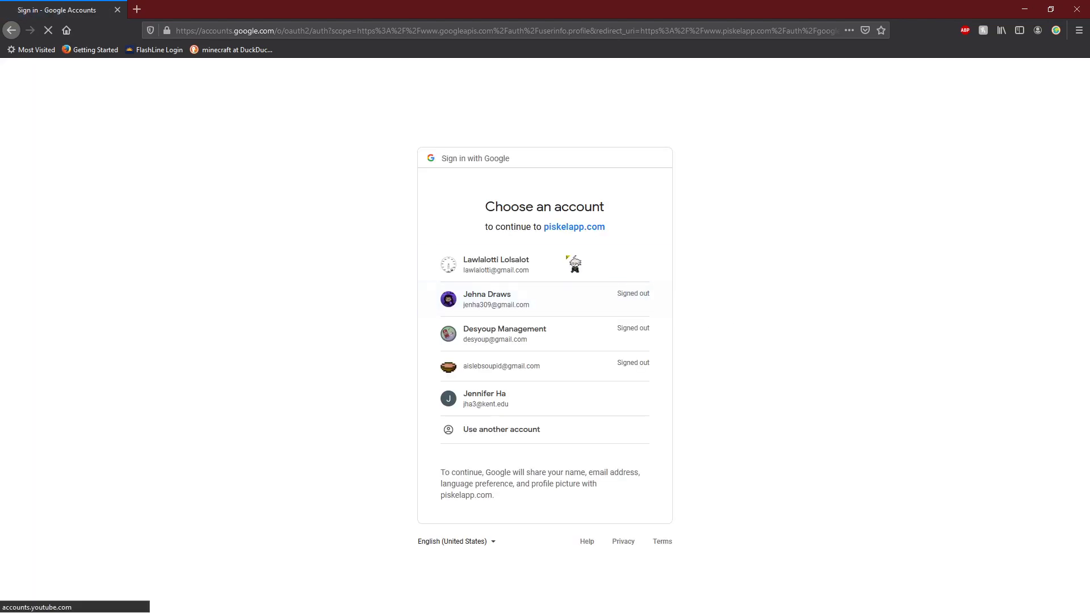
click(534, 264)
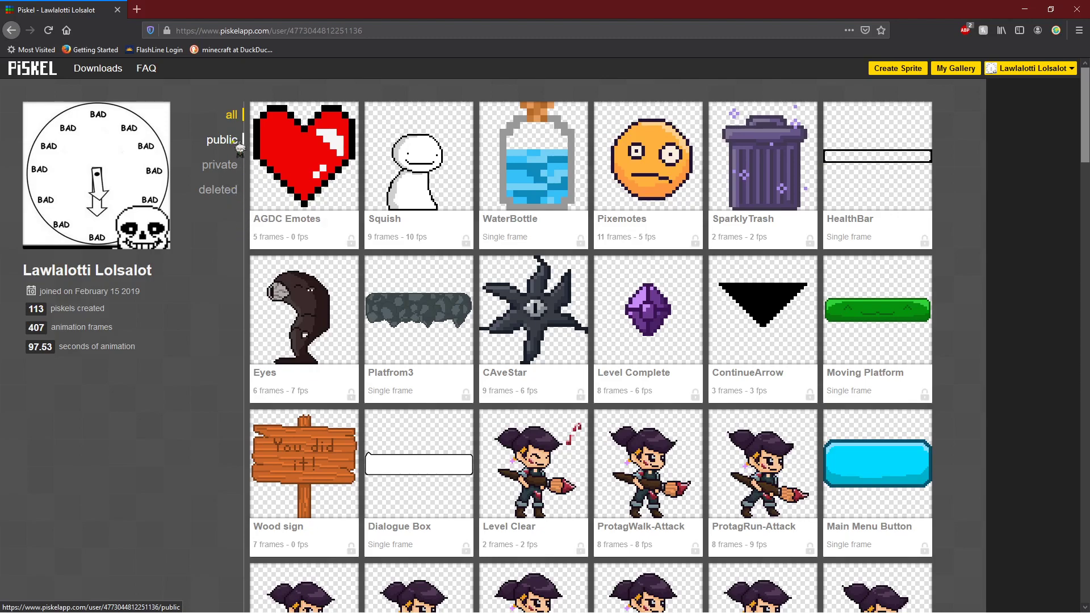
Browse the gallery's public, private and deleted sprite categories and return to all sprites
click(237, 144)
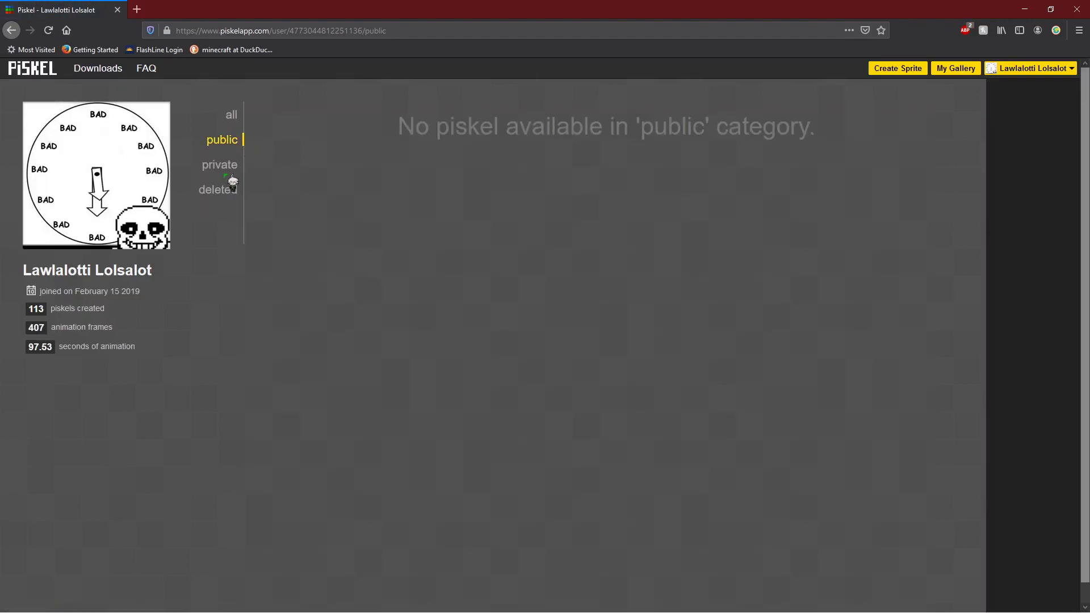
click(232, 170)
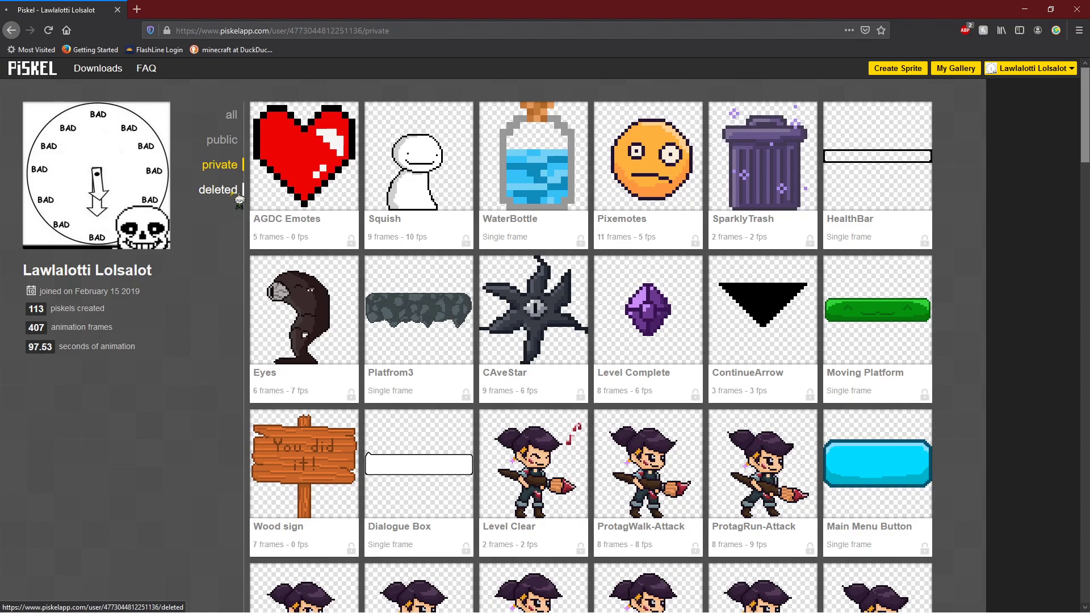
click(237, 195)
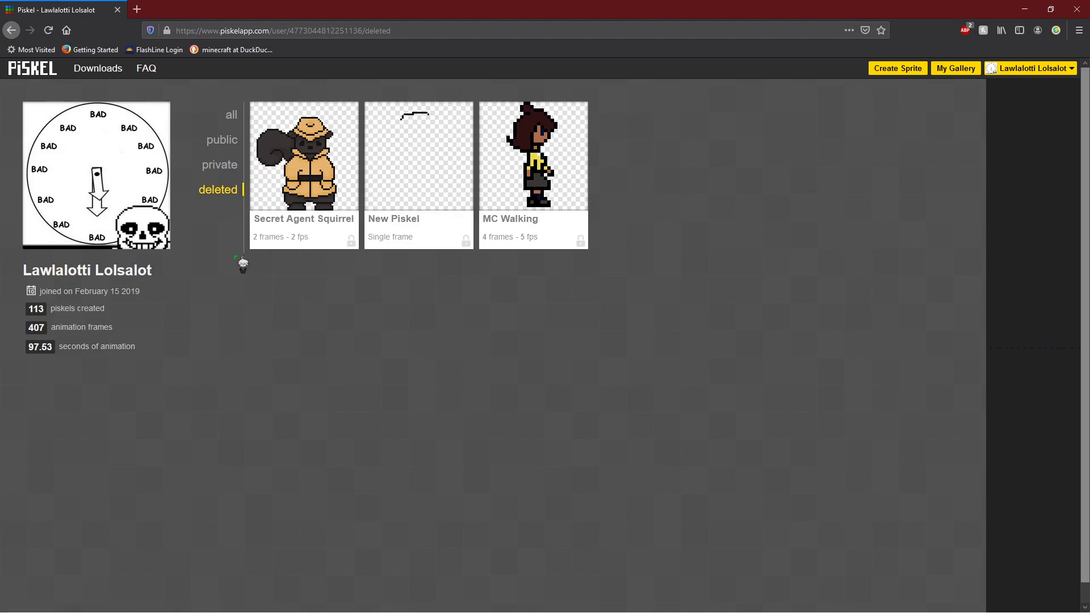
click(236, 115)
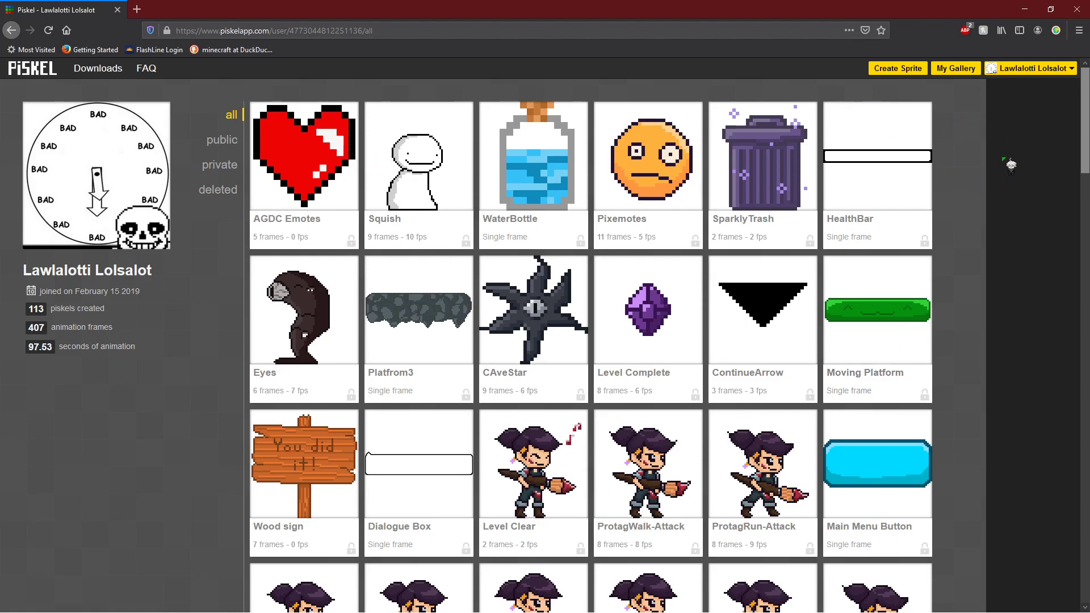
Create a new blank sprite
click(905, 69)
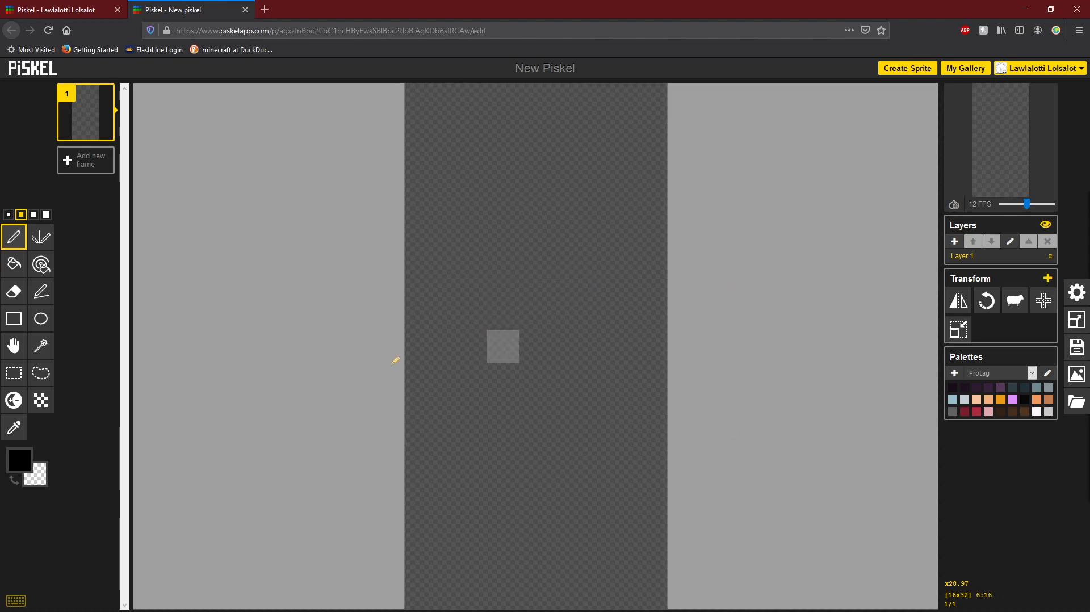
Stamp a black square on the canvas's left edge with the Pen tool at size 4 pixels
click(11, 216)
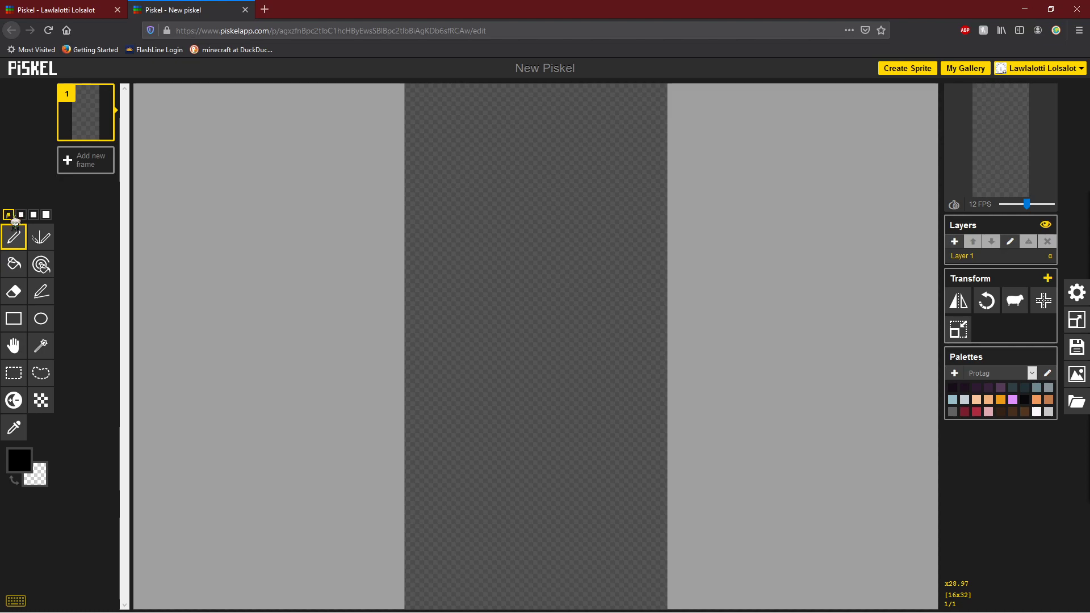
click(34, 216)
click(46, 215)
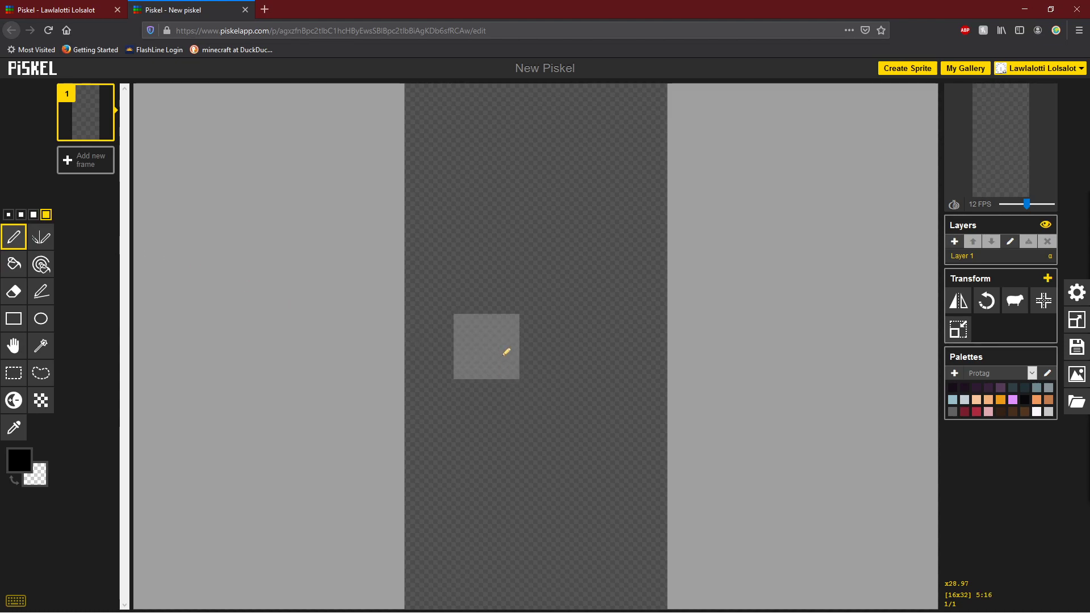
click(450, 349)
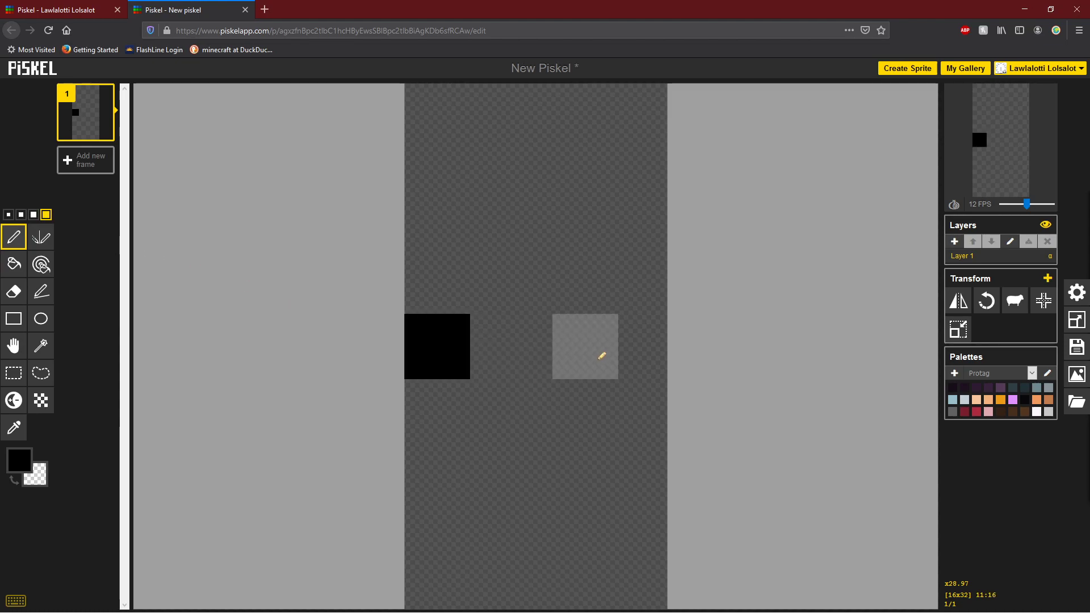
Try the Eraser at size 3 pixels on the black square
click(13, 292)
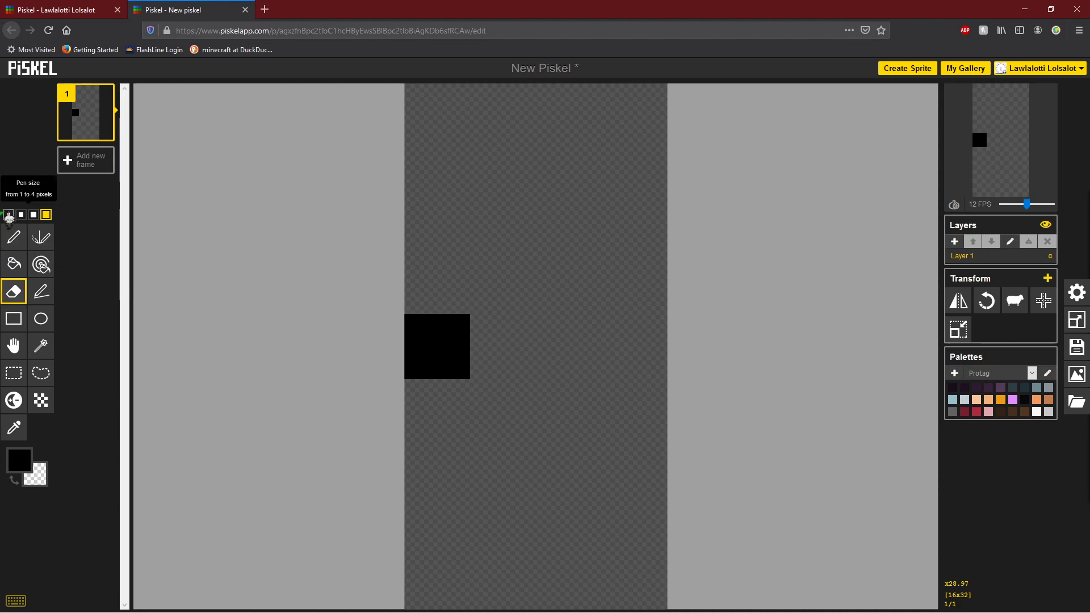
click(33, 214)
click(458, 336)
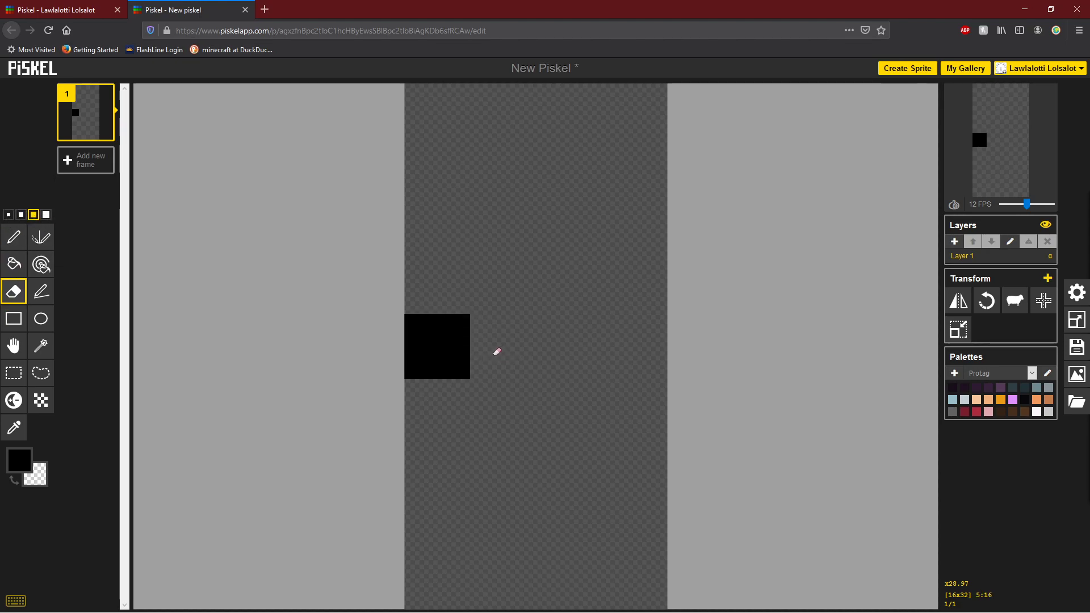
Stamp black squares at pen sizes 3, 2 and 1 in a descending row beside the 4-pixel square
click(24, 243)
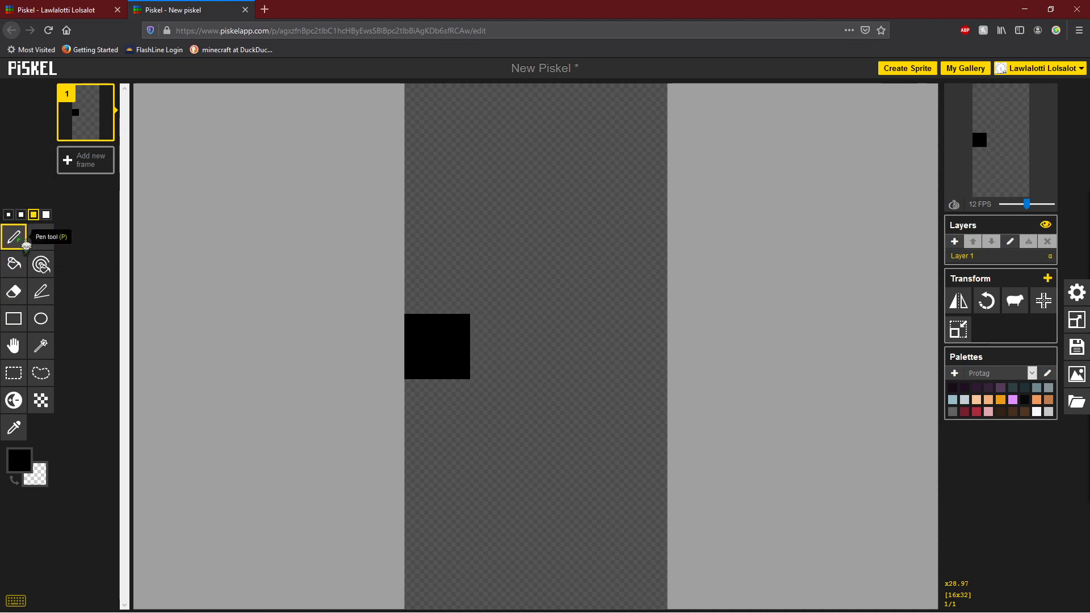
click(495, 354)
click(20, 214)
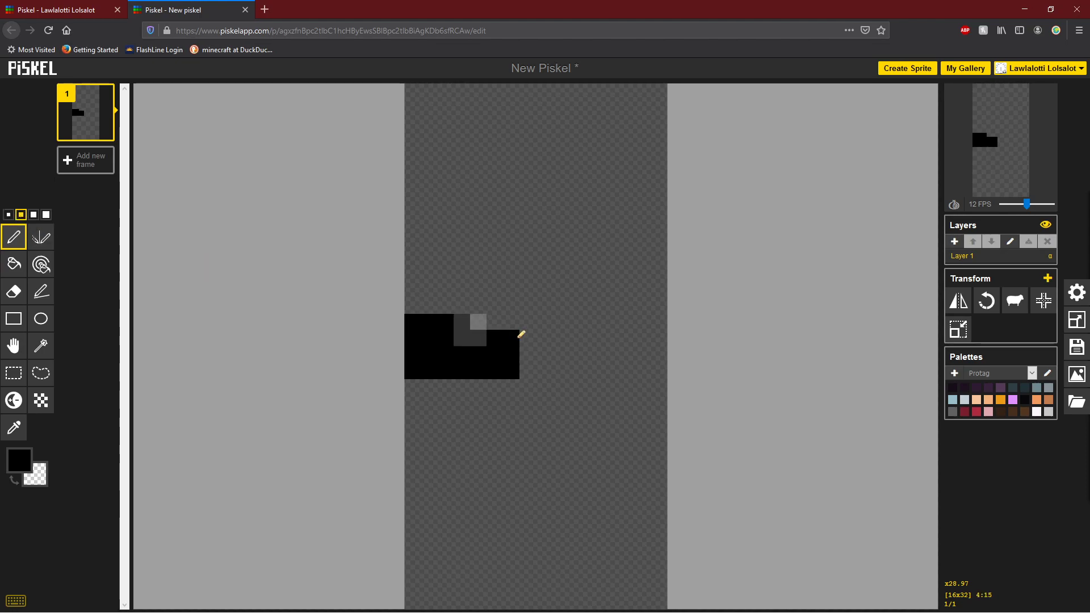
click(543, 362)
click(8, 214)
click(564, 375)
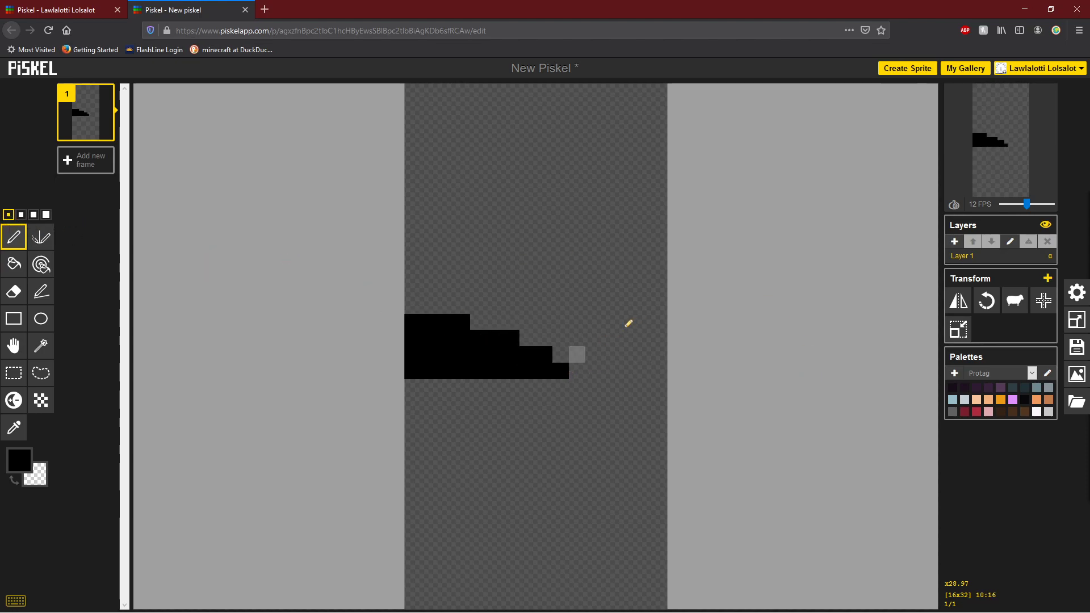
Erase all the black test squares from the canvas
click(14, 291)
mouse_move(461, 337)
mouse_down()
mouse_move(402, 324)
mouse_move(450, 323)
mouse_move(446, 365)
mouse_move(393, 369)
mouse_move(571, 357)
mouse_up()
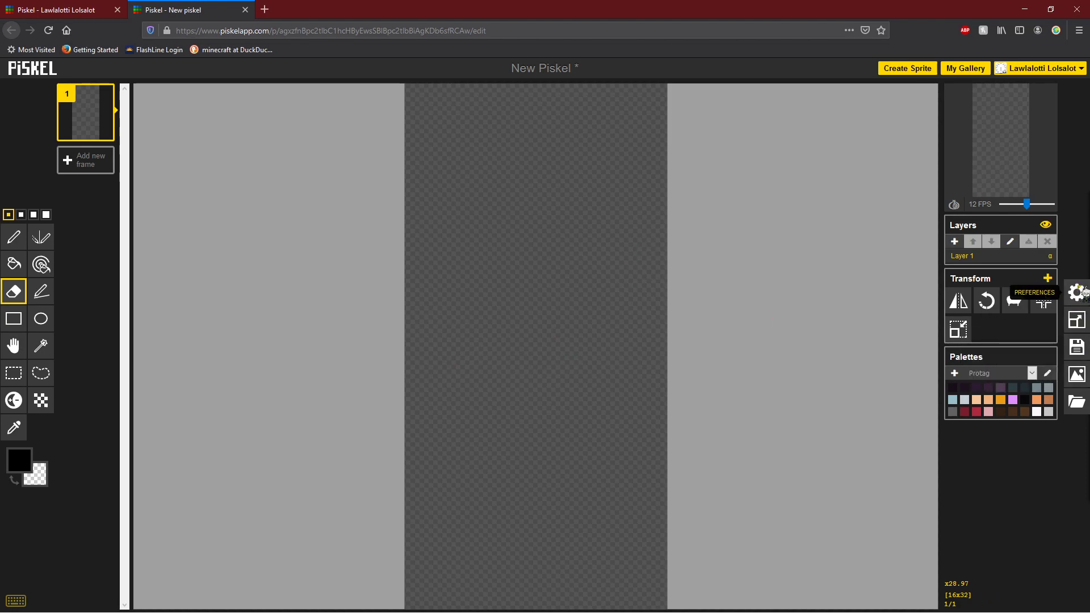
Preview the lighter canvas backgrounds in the preferences and restore the dark / low contrast background
click(1078, 293)
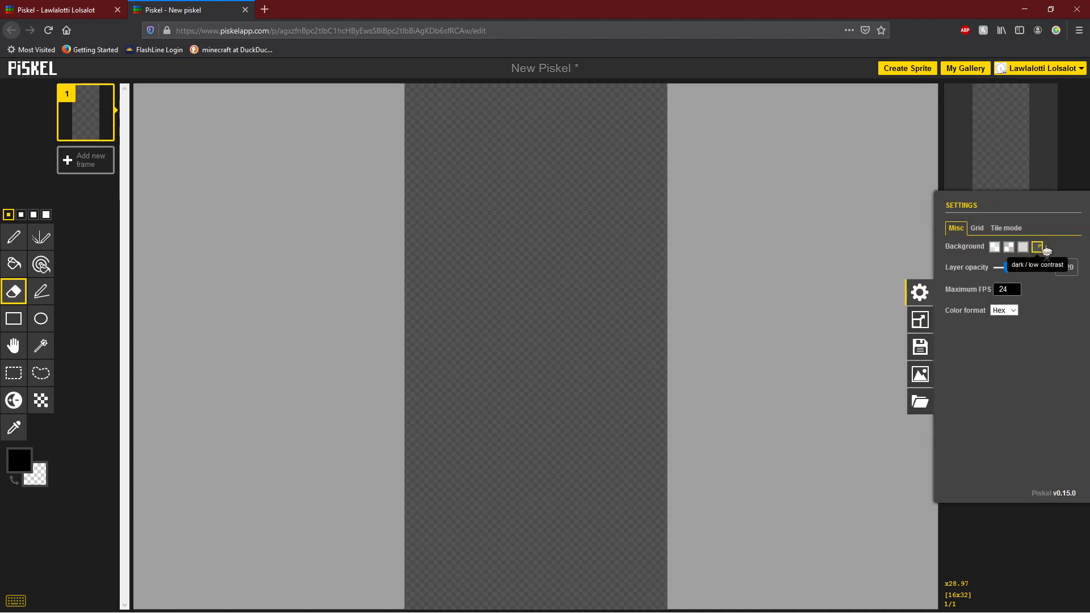
click(1022, 247)
click(994, 247)
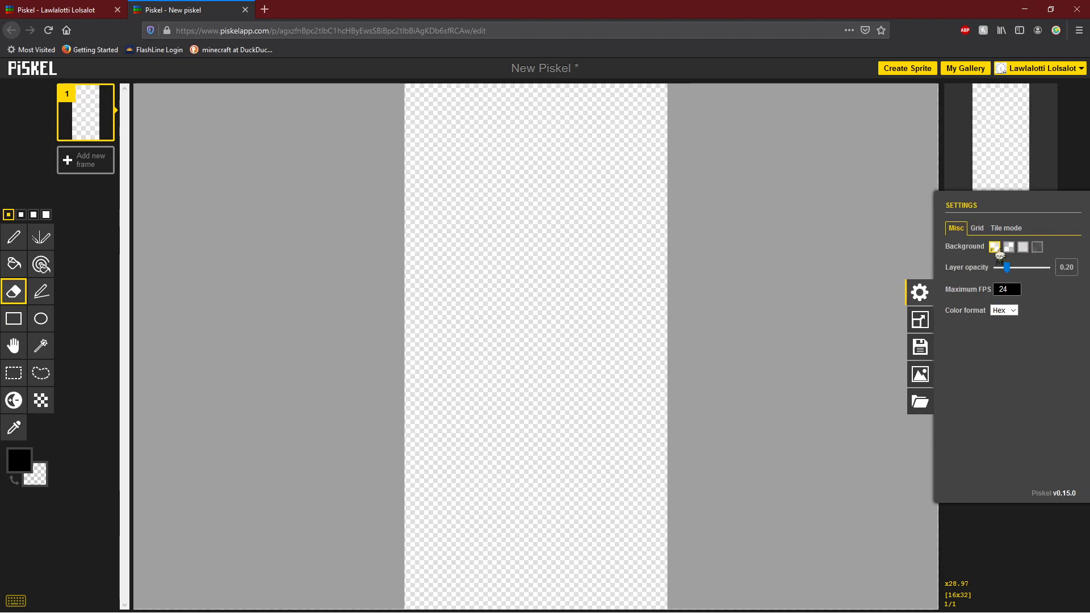
click(1037, 247)
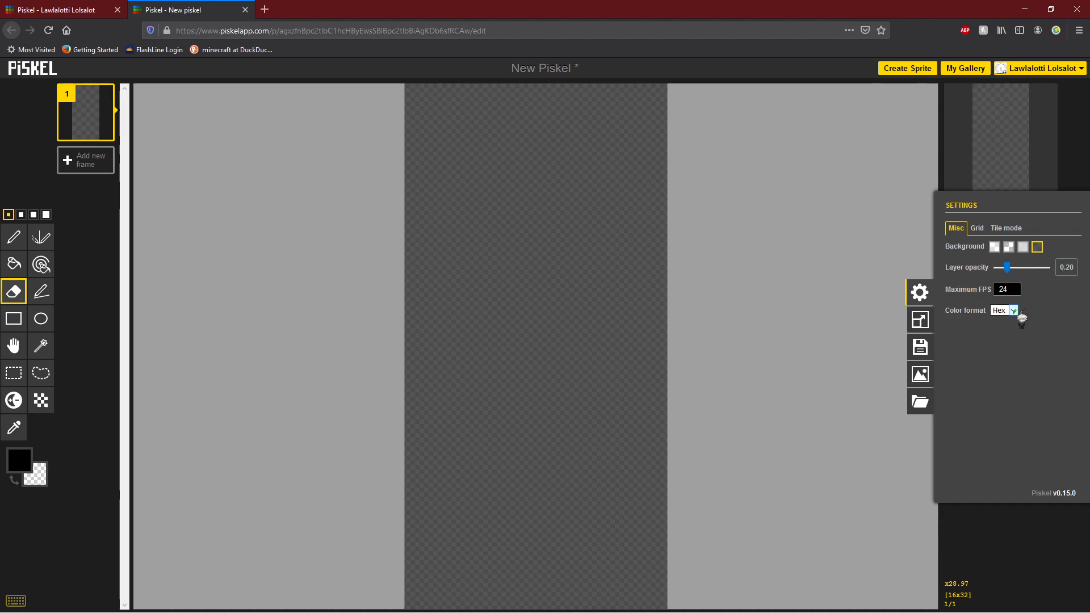
Review the Grid and Tile mode settings in the preferences
click(977, 229)
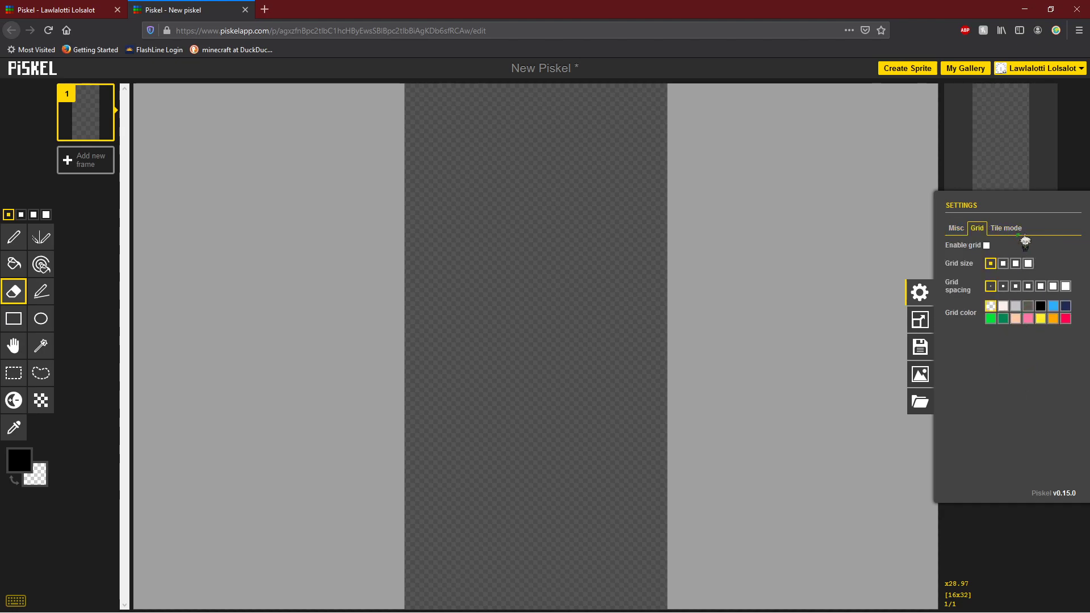
click(1019, 227)
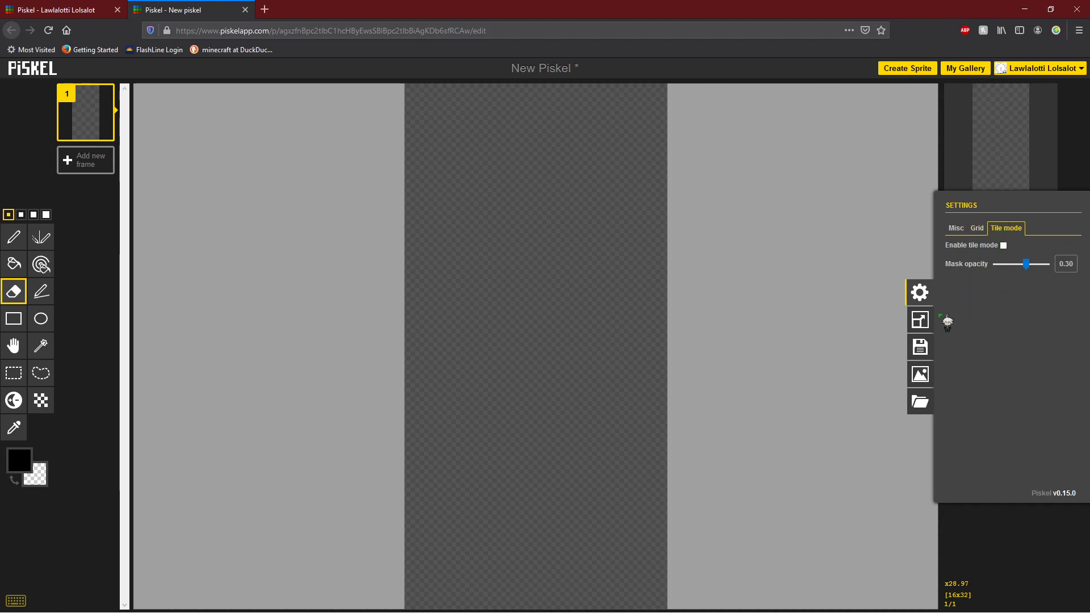
In the resize settings, enter 160 × 320 px with Maintain aspect ratio off and the upper-right anchor
click(919, 321)
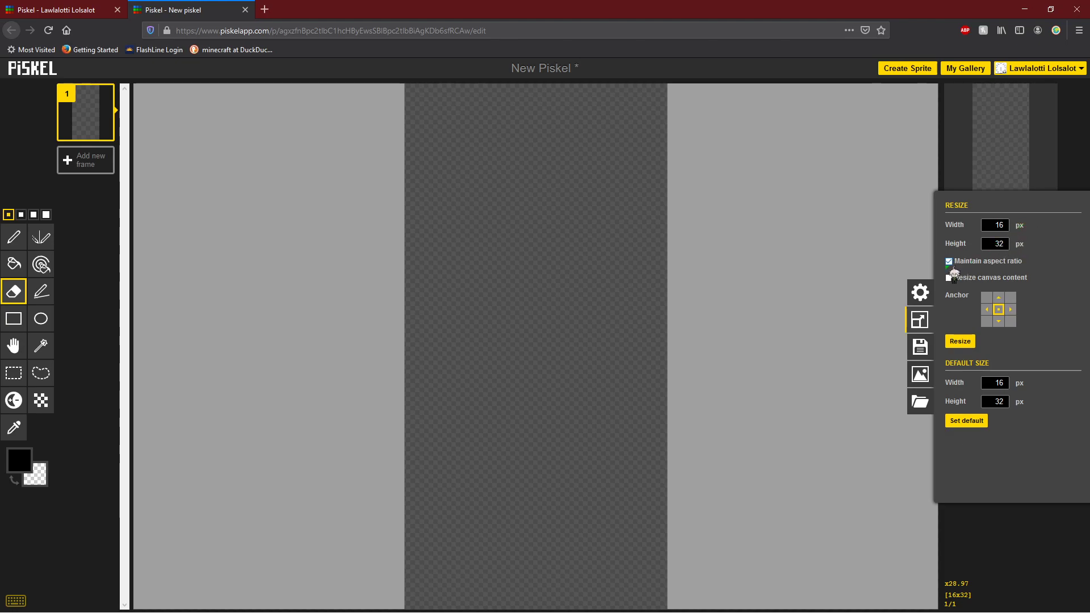
double_click(1000, 243)
drag(1008, 243, 1000, 244)
click(956, 263)
click(1011, 297)
Resize the canvas to 64 × 64 px with the anchor centered
click(998, 310)
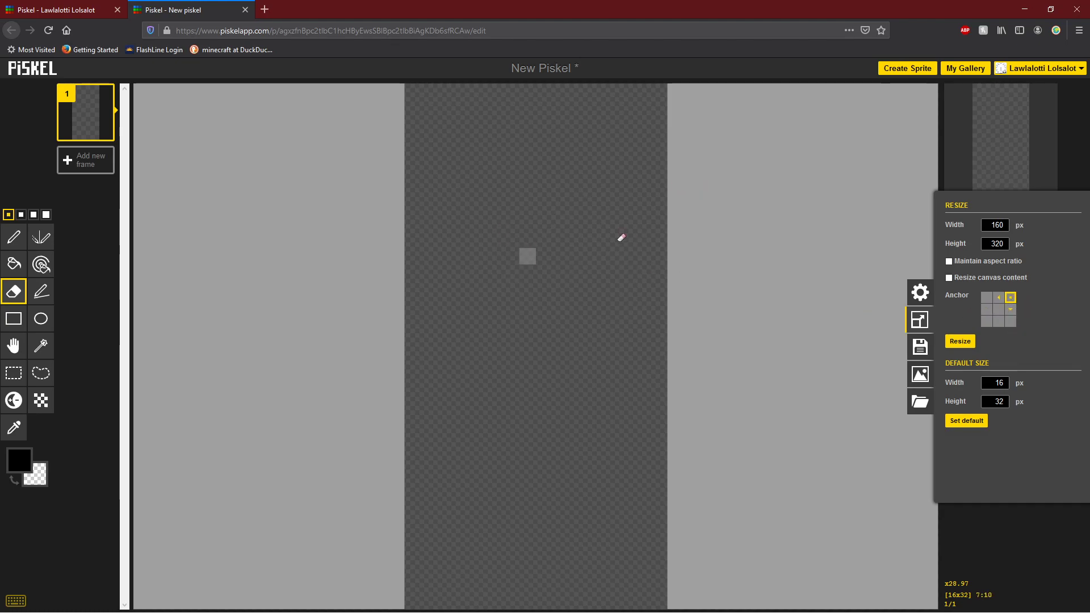
click(999, 310)
drag(1007, 244, 989, 244)
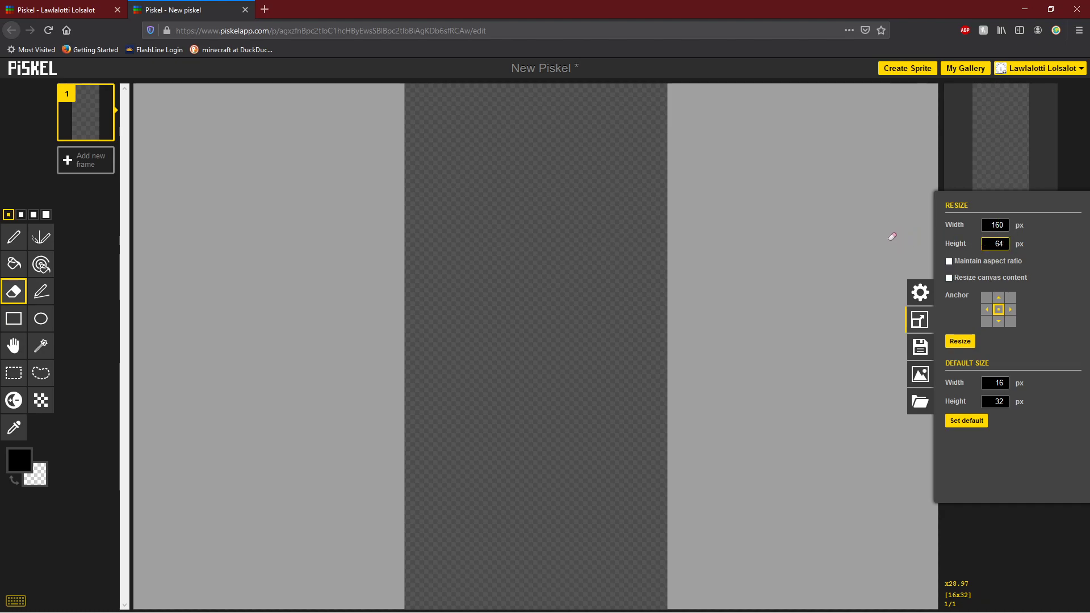
drag(1008, 226, 989, 225)
text(64)
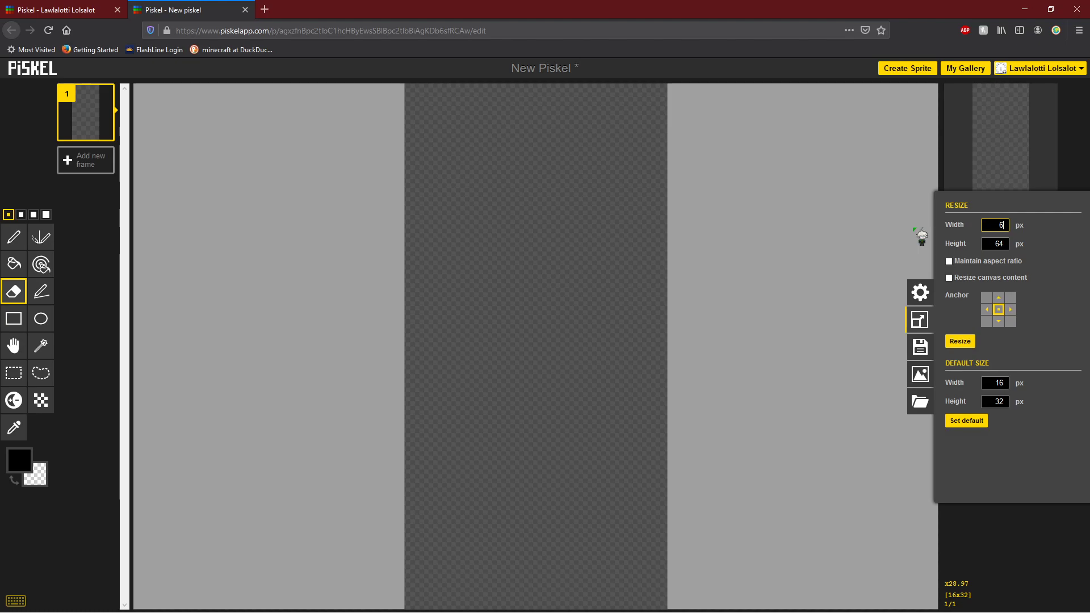
click(960, 341)
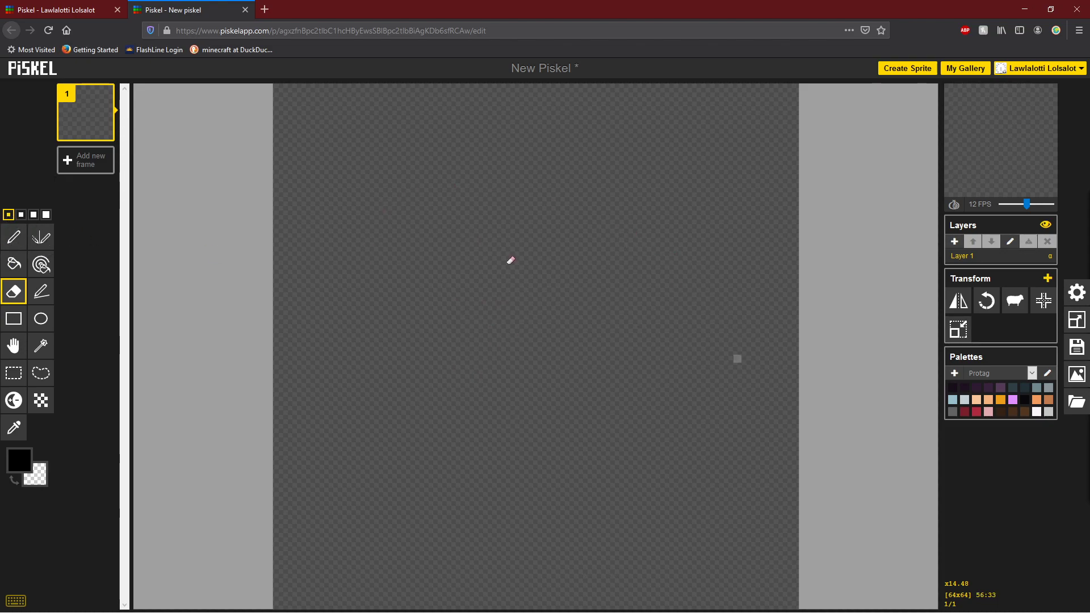
Draw a closed, rounded black outline freehand in the upper half of the canvas with the 1-pixel Pen tool
click(16, 238)
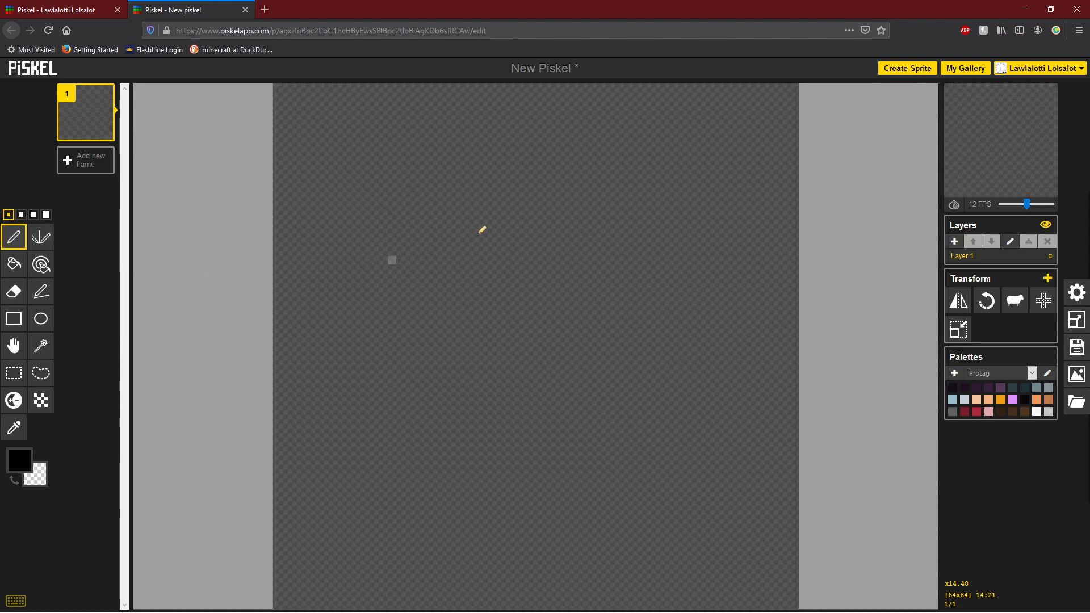
mouse_move(522, 170)
mouse_down()
mouse_move(493, 181)
mouse_move(459, 222)
mouse_move(443, 260)
mouse_move(452, 309)
mouse_move(488, 351)
mouse_move(592, 377)
mouse_move(667, 354)
mouse_move(709, 267)
mouse_move(693, 179)
mouse_move(614, 151)
mouse_move(522, 170)
mouse_up()
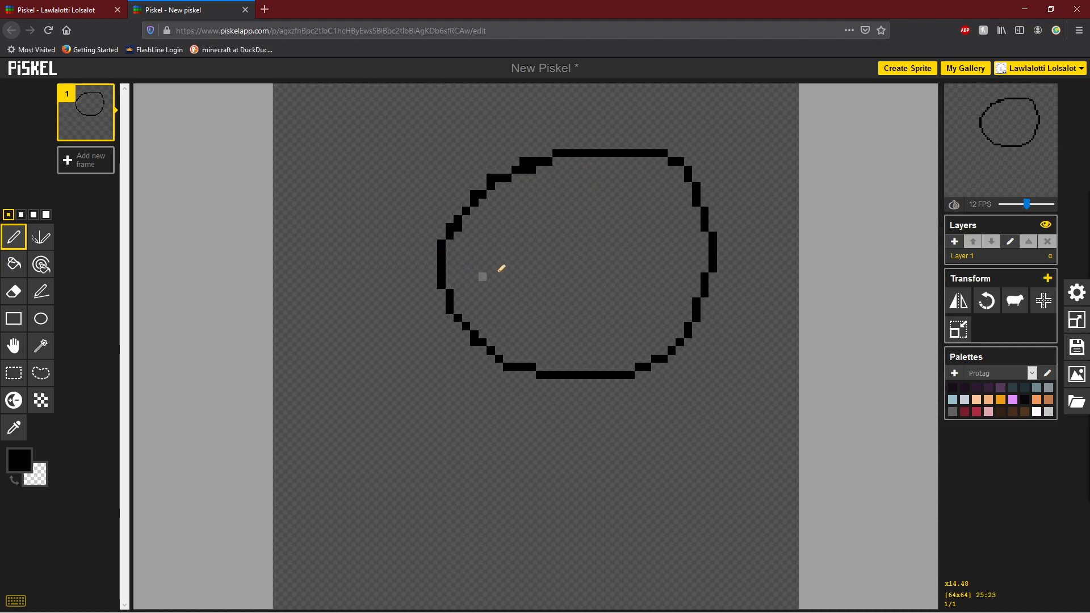
click(444, 236)
mouse_move(358, 171)
mouse_down()
mouse_move(317, 248)
mouse_move(375, 343)
mouse_move(507, 348)
mouse_move(568, 248)
mouse_move(459, 165)
mouse_move(358, 171)
mouse_up()
Erase the whole freehand drawing with the Eraser at size 4 pixels
click(13, 291)
click(46, 214)
mouse_move(486, 207)
mouse_down()
mouse_move(458, 290)
mouse_move(479, 336)
mouse_up()
mouse_move(510, 180)
mouse_down()
mouse_move(608, 213)
mouse_move(524, 339)
mouse_move(491, 347)
mouse_move(512, 376)
mouse_move(582, 277)
mouse_move(578, 386)
mouse_move(662, 380)
mouse_move(751, 288)
mouse_move(693, 340)
mouse_move(713, 216)
mouse_move(555, 151)
mouse_move(529, 192)
mouse_move(696, 231)
mouse_up()
mouse_move(639, 167)
mouse_down()
mouse_move(319, 172)
mouse_move(327, 269)
mouse_move(340, 217)
mouse_move(454, 347)
mouse_move(441, 370)
mouse_up()
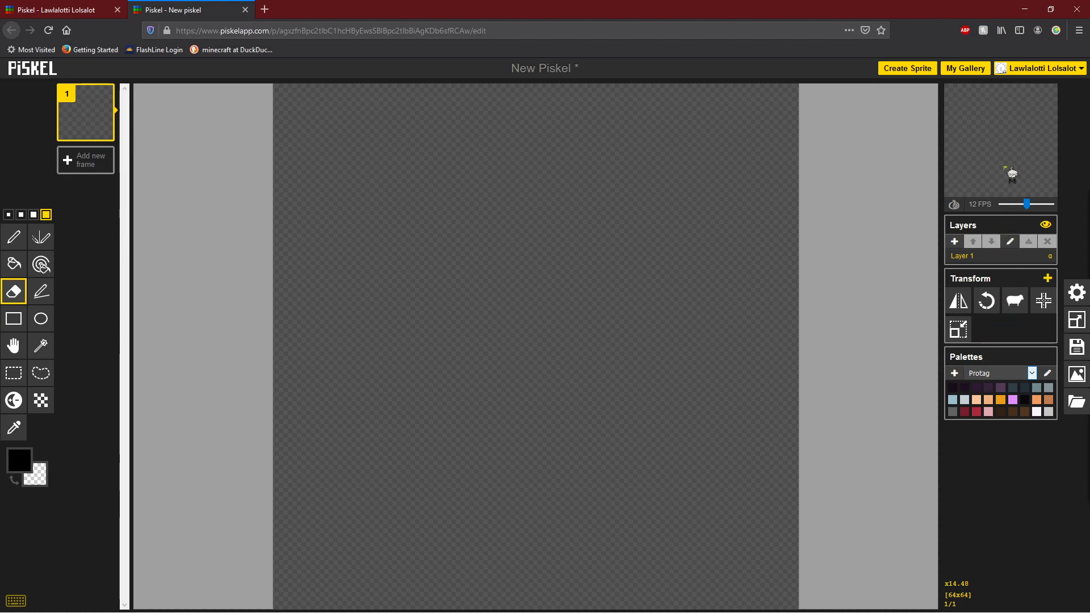
Look through the Secret Squirrel, Flying Squirrel and HAPPY color palettes and return to Protag
click(997, 261)
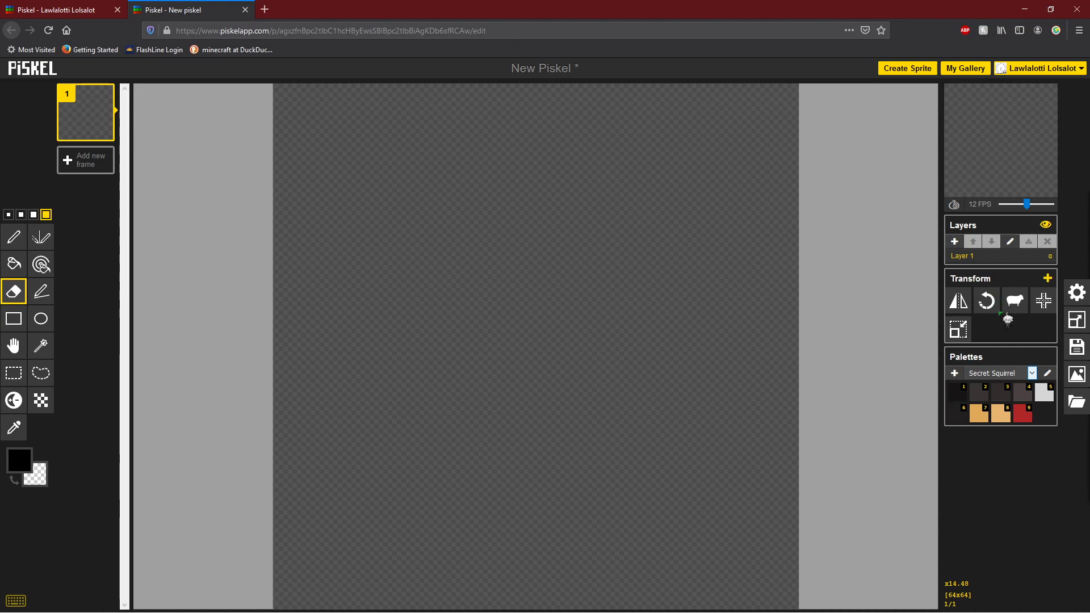
click(1013, 301)
click(1010, 373)
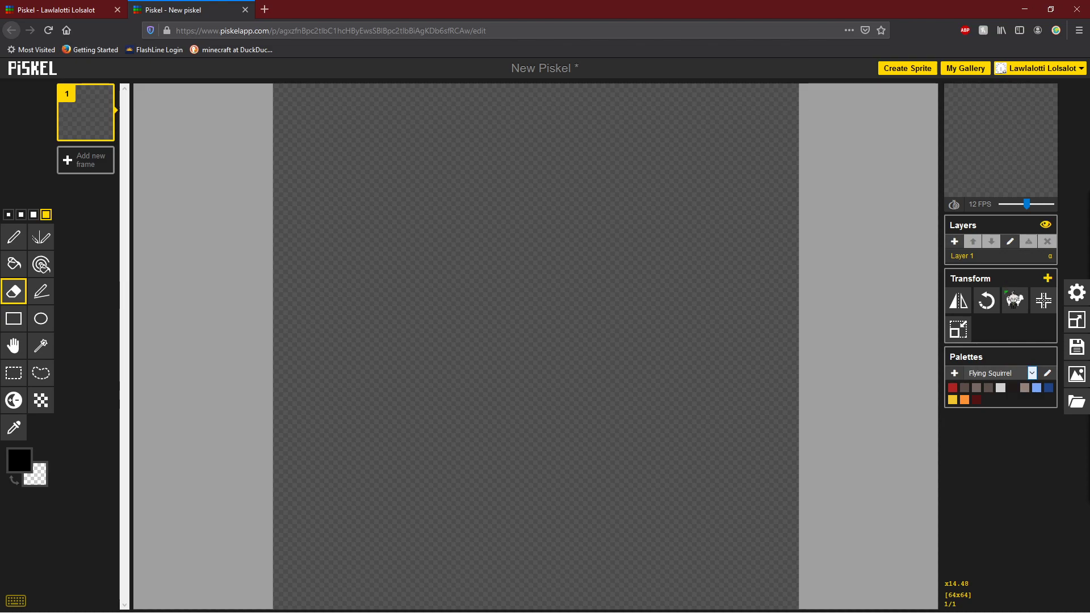
click(1013, 303)
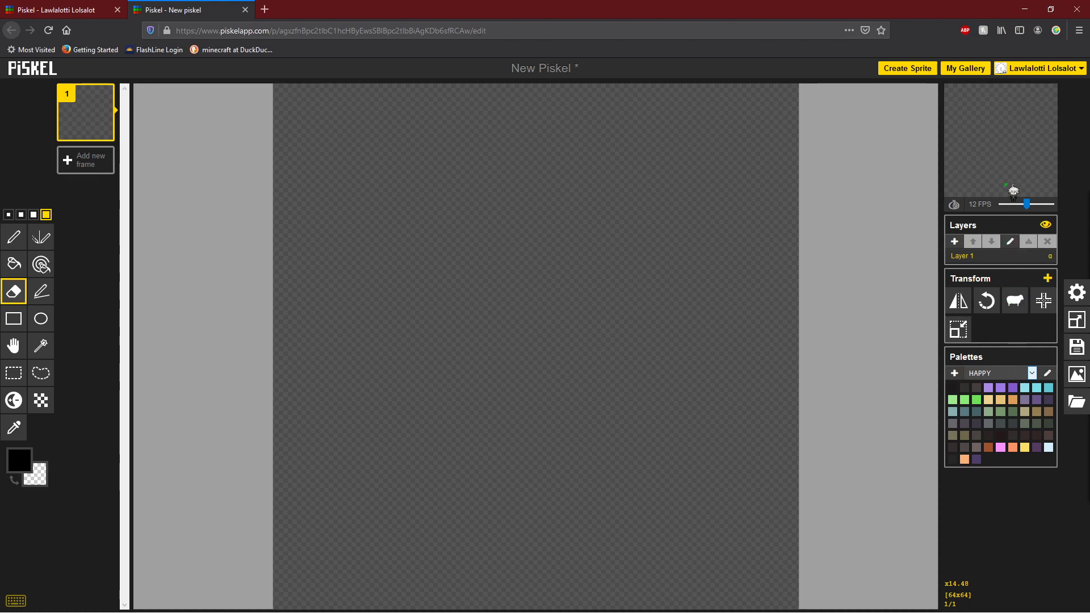
click(1013, 191)
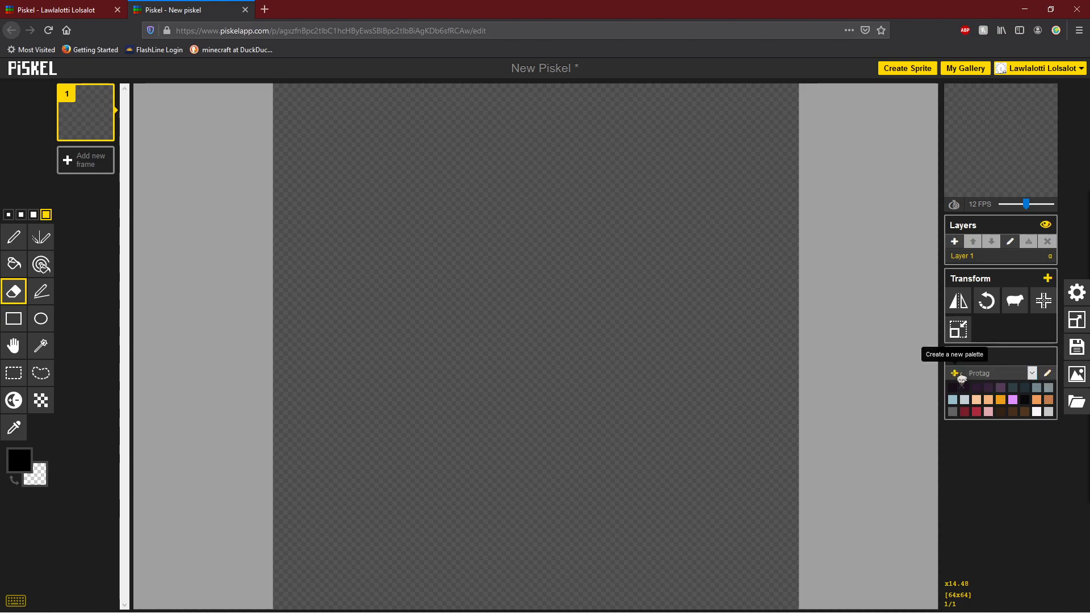
Start a new color palette named Apple and reduce it to a single swatch
click(957, 374)
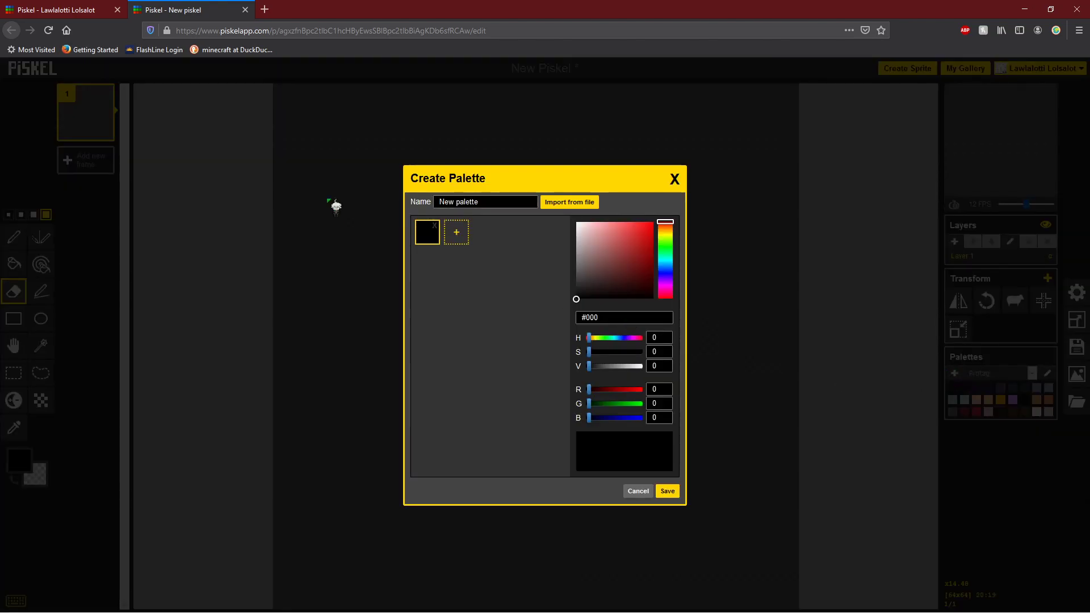
click(498, 203)
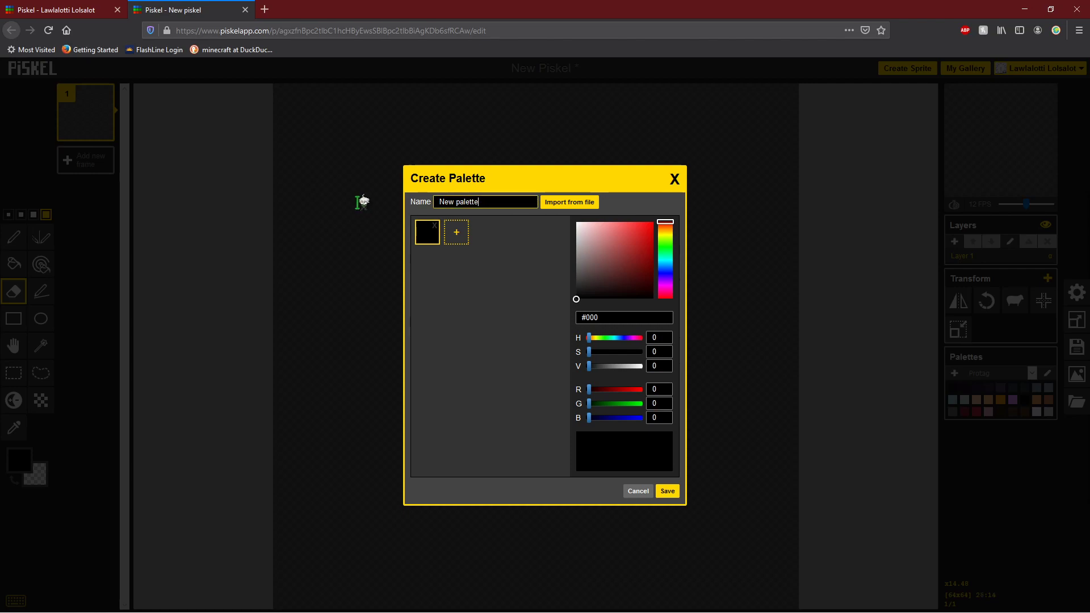
key(ctrl+a)
key(BackSpace)
click(458, 234)
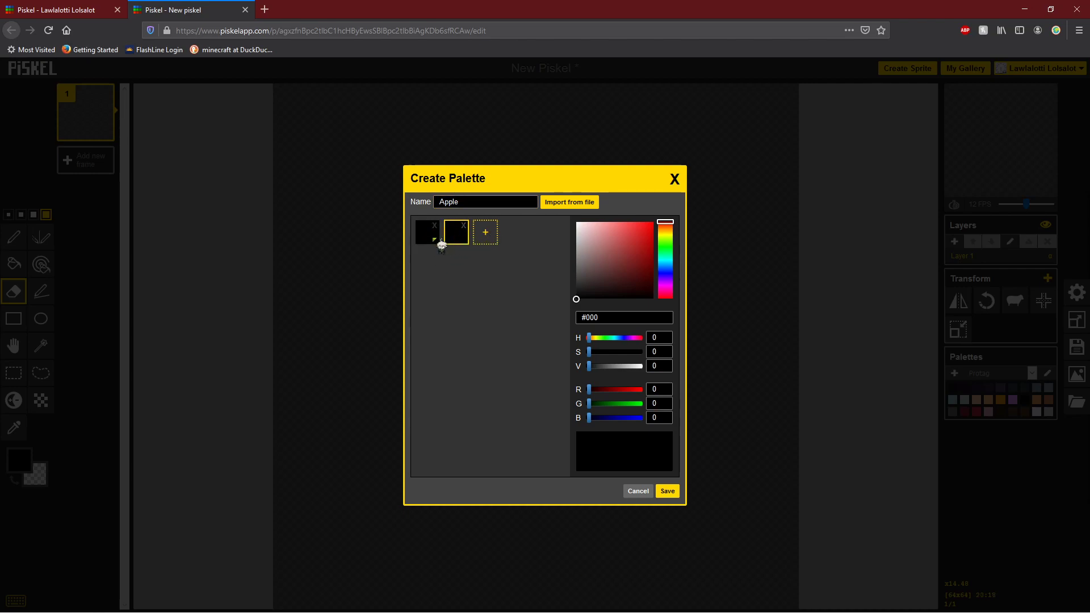
click(436, 240)
click(435, 226)
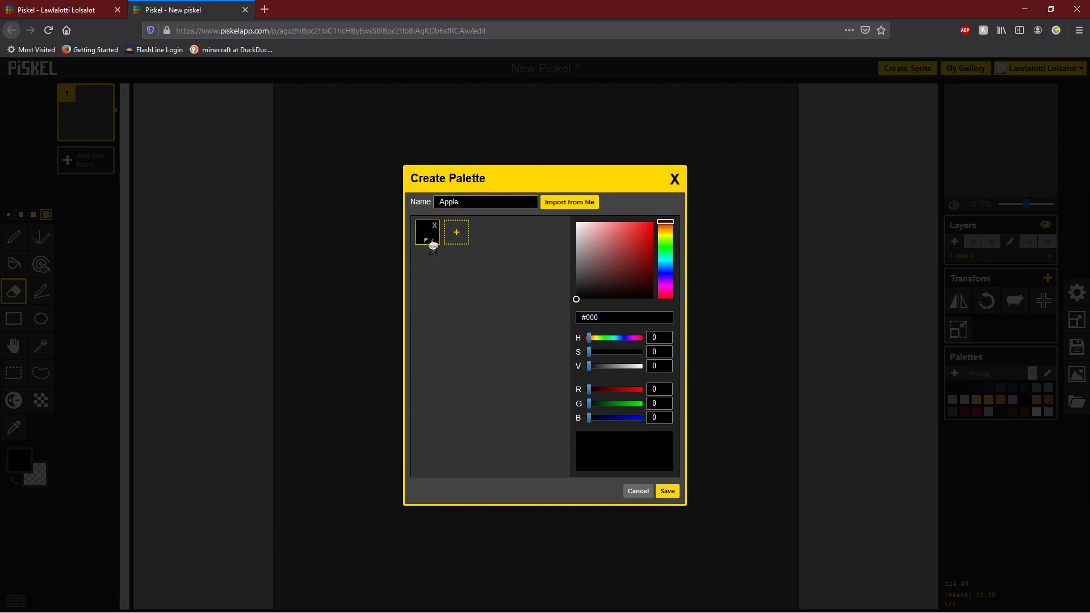
Set the Apple palette's first swatch to bright red #E02929 and add a second swatch in very dark red #400
drag(634, 261, 639, 231)
click(464, 244)
click(646, 287)
drag(649, 289, 667, 279)
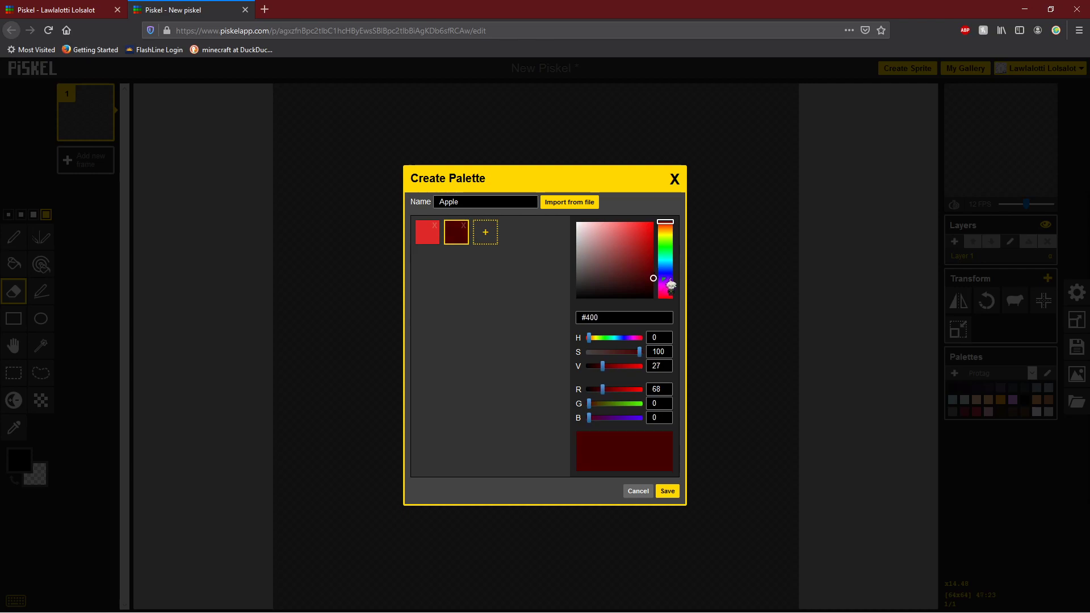
Add a medium red #961515 swatch based on the bright red and reorder the three reds from darkest to brightest
click(432, 241)
click(495, 240)
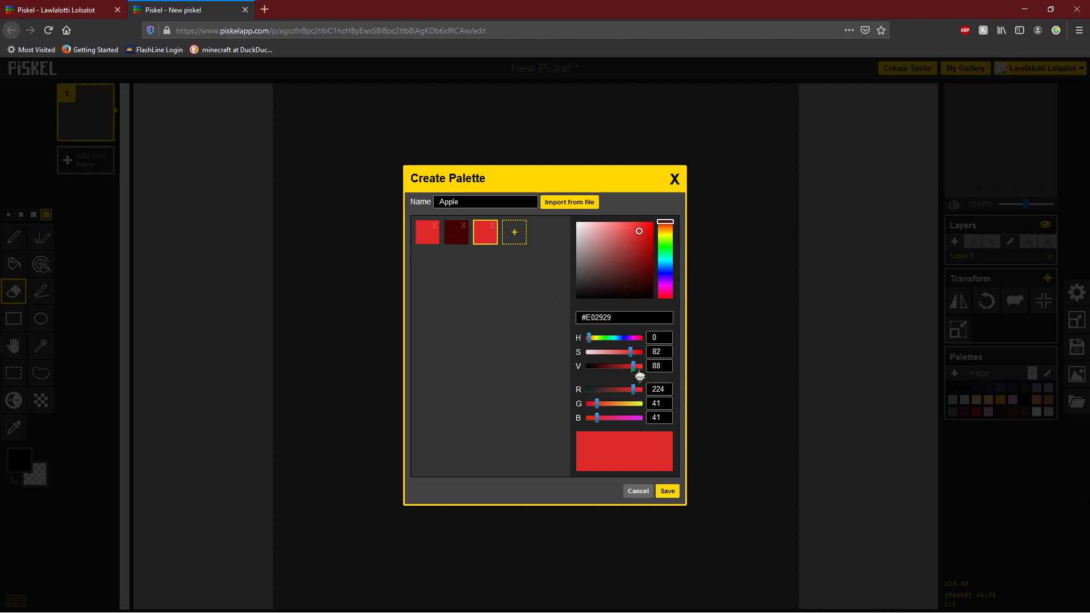
mouse_move(639, 372)
mouse_down()
mouse_move(632, 353)
mouse_move(628, 370)
mouse_up()
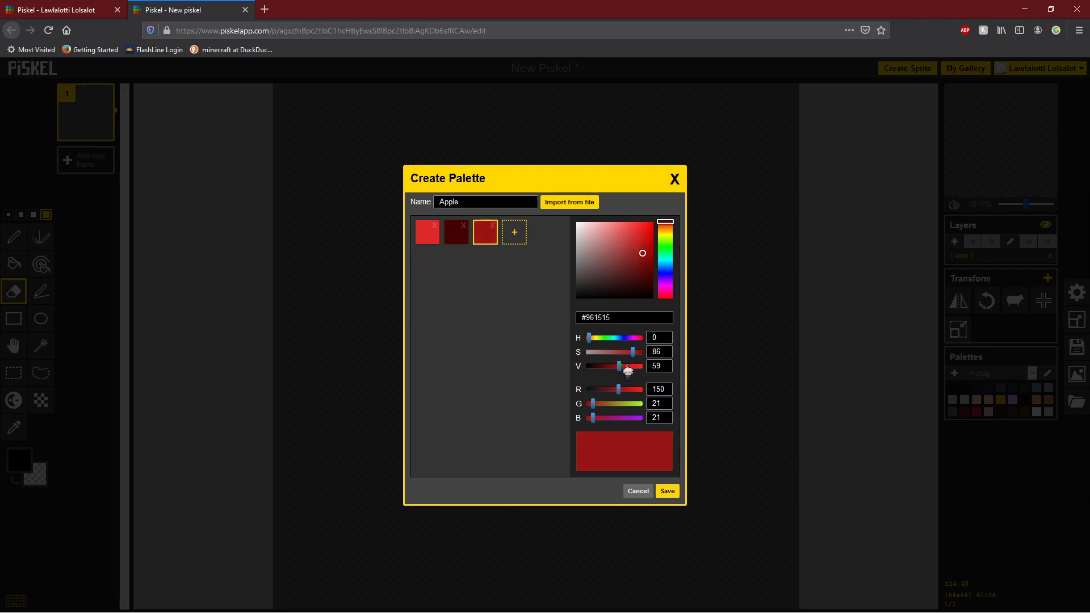
drag(444, 239, 492, 253)
click(502, 244)
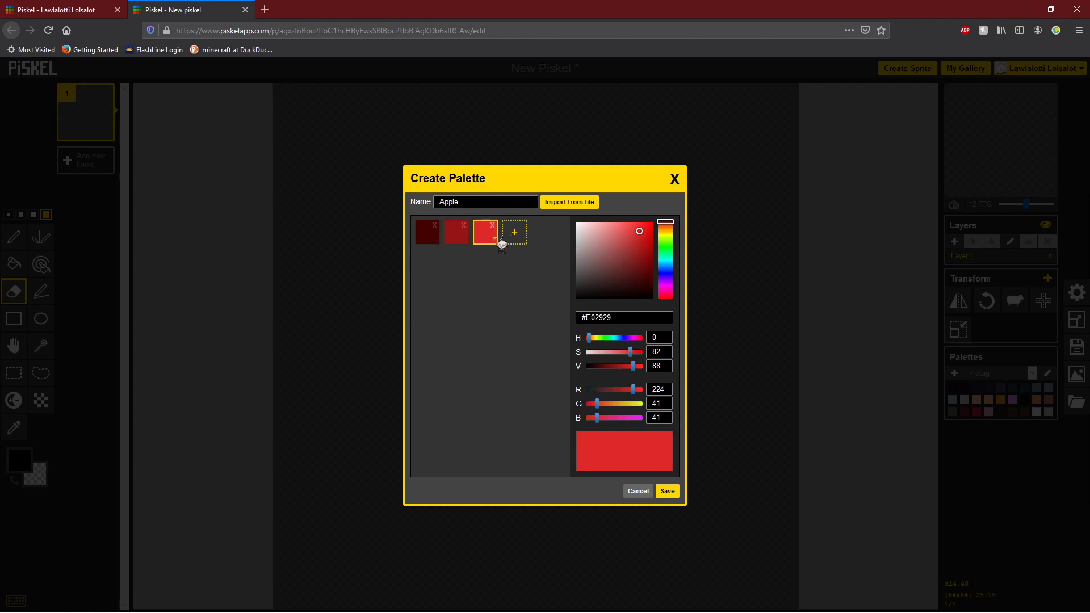
Add a fourth swatch in pale pinkish white #E0CECE for highlights
click(629, 367)
click(635, 367)
click(514, 232)
drag(608, 353, 588, 352)
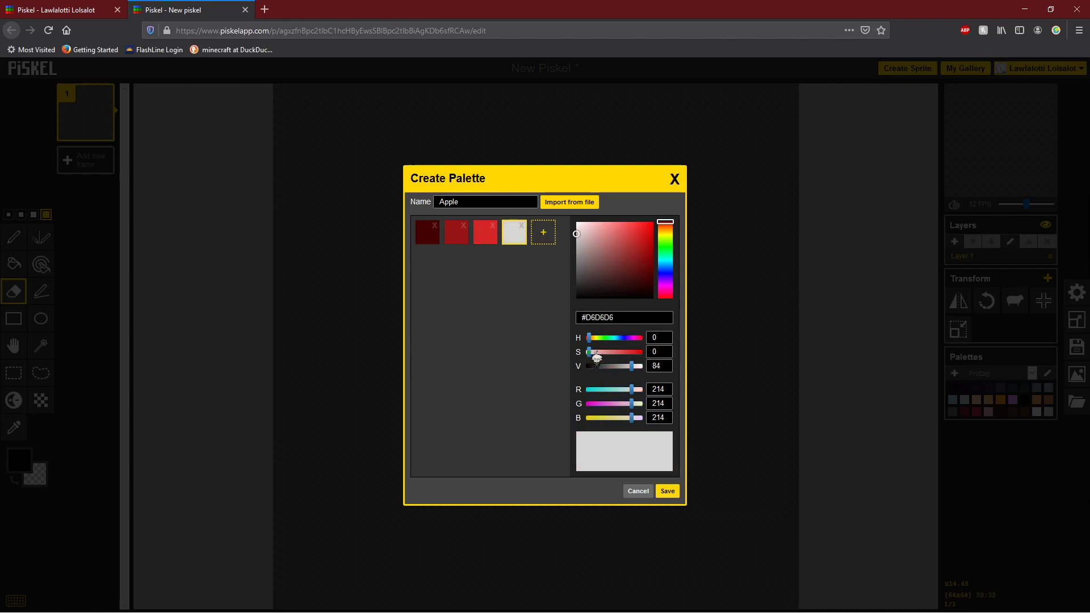
click(608, 352)
drag(619, 358, 641, 371)
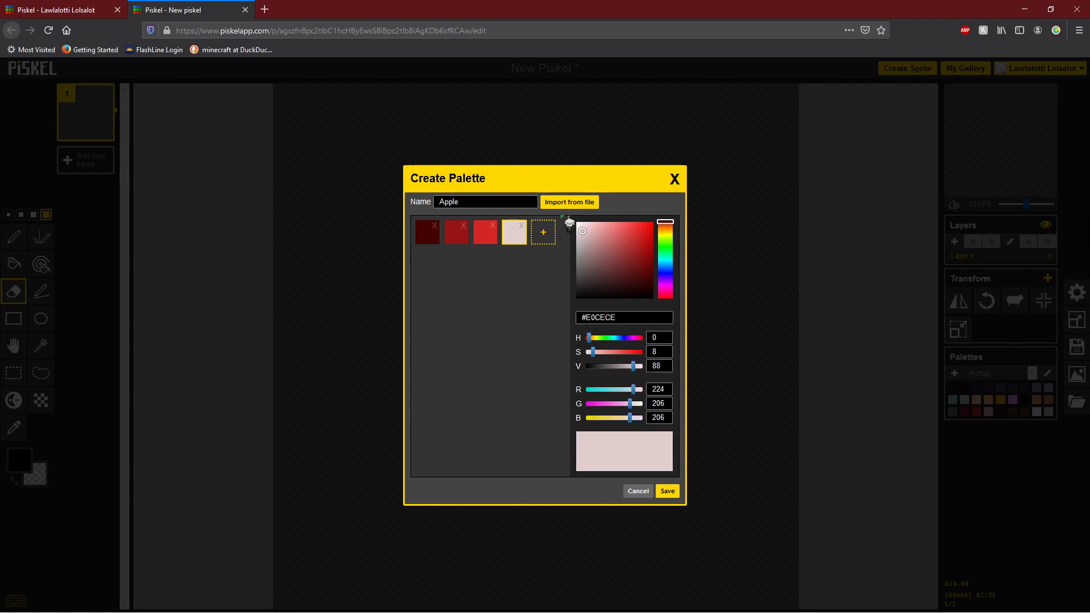
Add three green swatches, including medium green #246A1E and very dark green #0A1C08, and save the Apple palette
click(544, 233)
click(664, 247)
drag(632, 260, 637, 261)
click(436, 275)
mouse_move(621, 404)
mouse_down()
mouse_move(609, 405)
mouse_move(611, 370)
mouse_move(603, 375)
mouse_up()
click(457, 262)
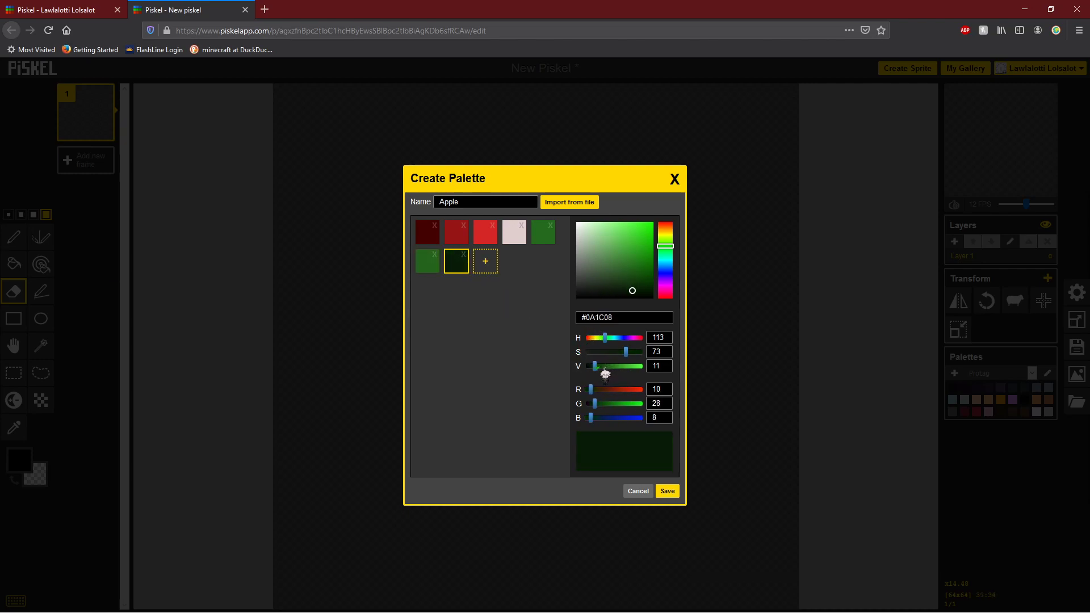
click(667, 492)
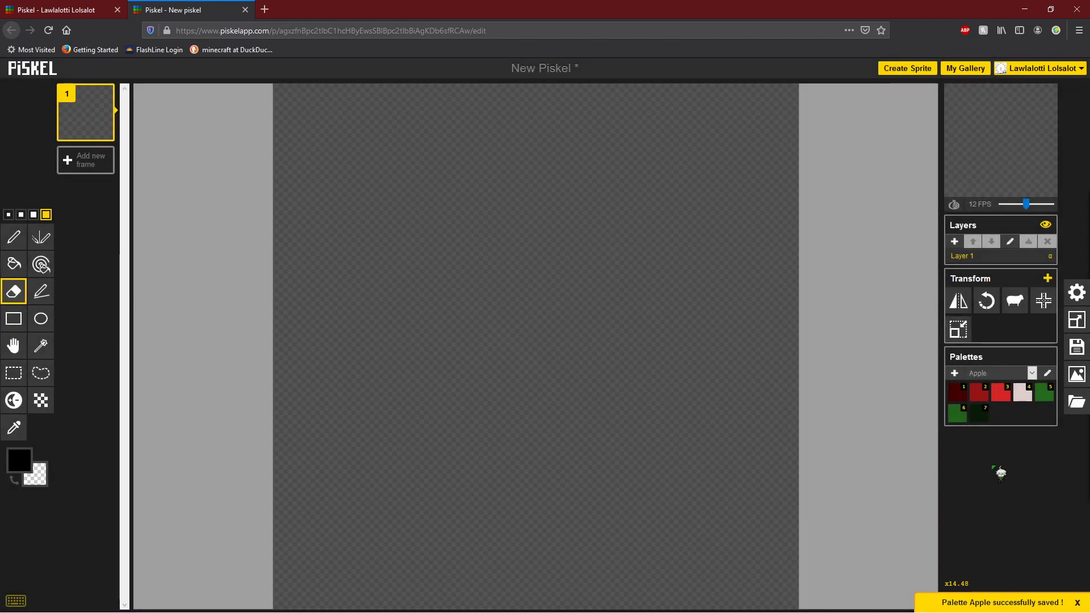
Pick the first five Apple palette colors in turn as the primary color and swap the last one with the secondary color
click(968, 396)
click(988, 398)
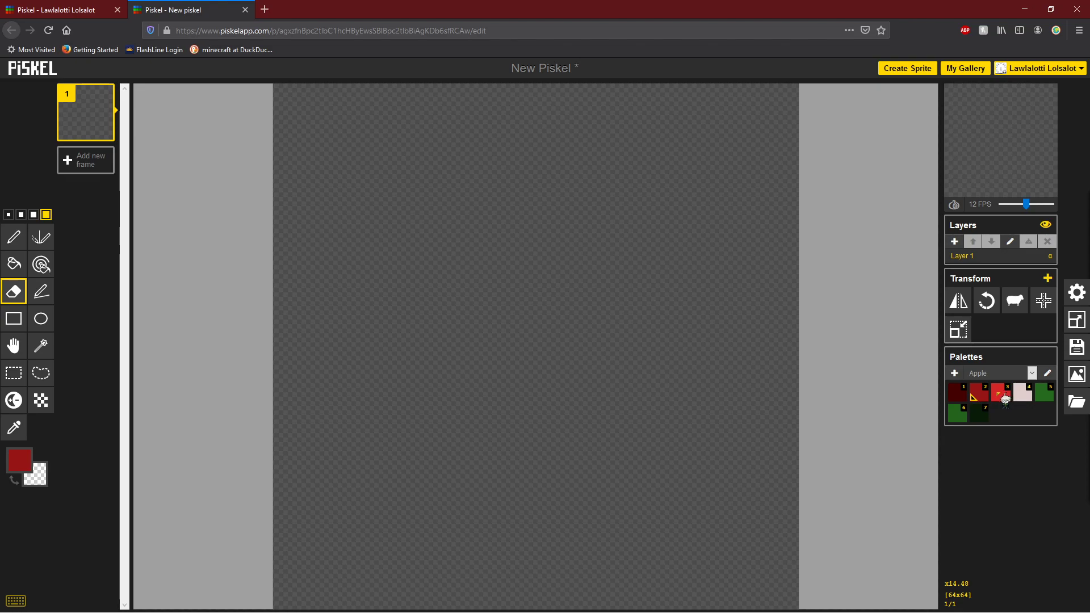
click(1002, 397)
click(1023, 397)
click(1048, 398)
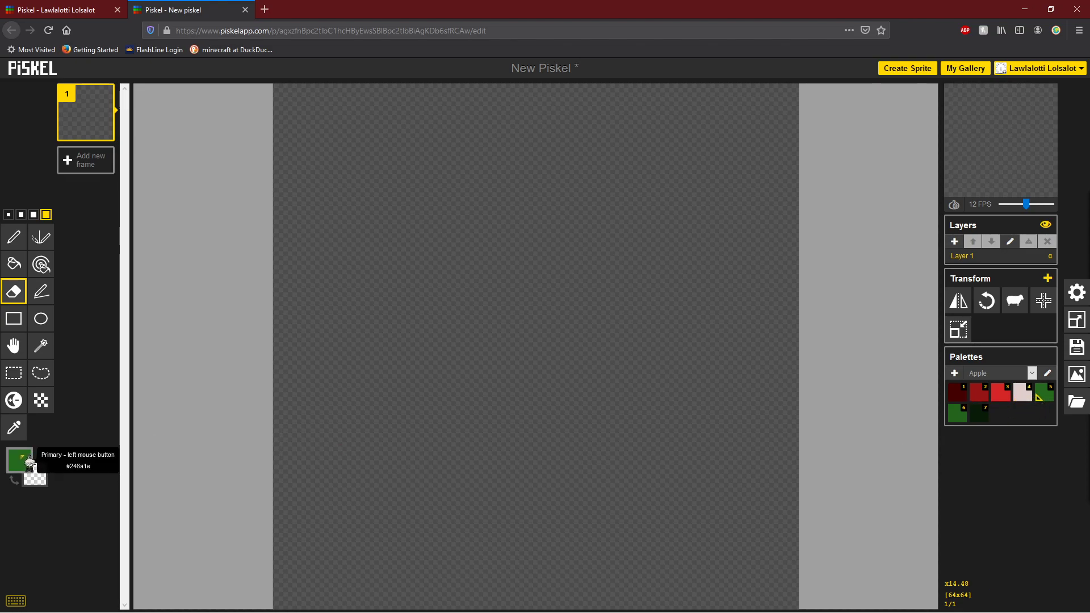
key(x)
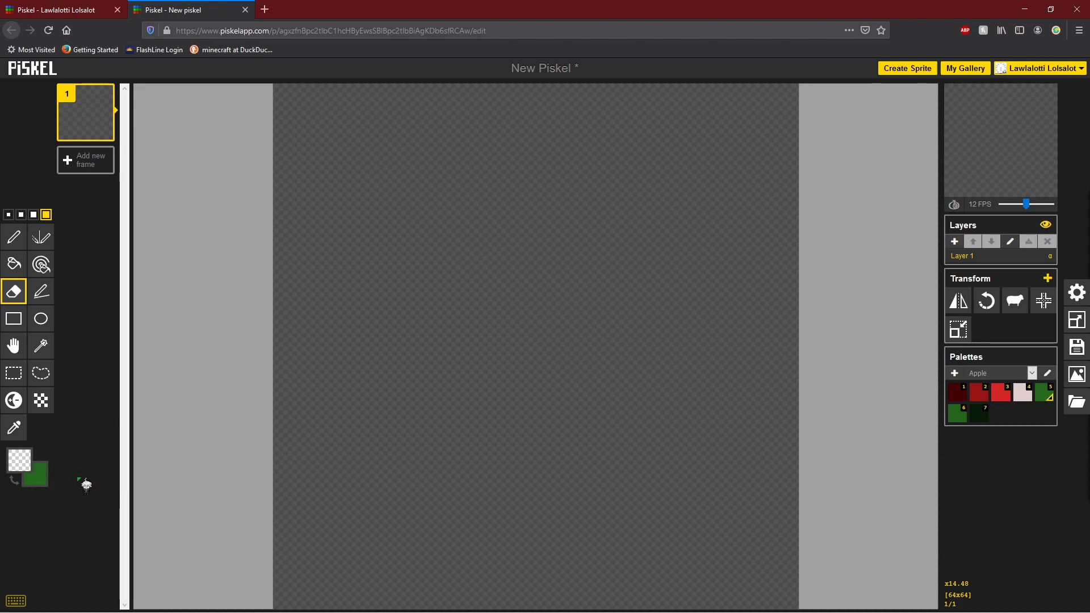
Set the secondary color to medium red #961515 and the primary color to bright red #E02929
click(986, 399)
key(x)
click(1010, 399)
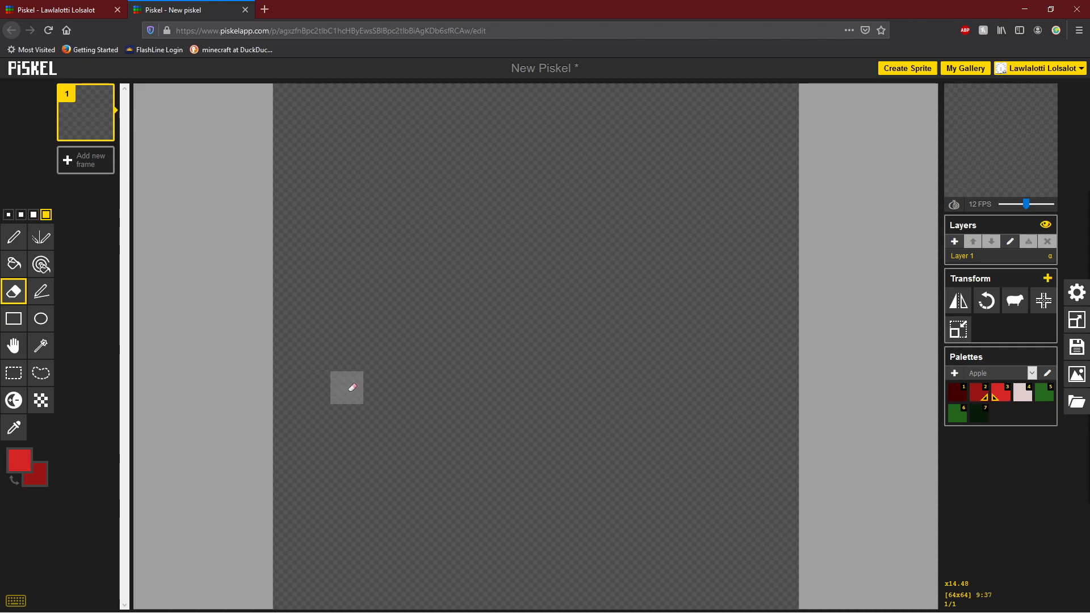
Paint a solid bright red apple silhouette across the middle and lower part of the canvas with the 4-pixel Pen tool
click(23, 241)
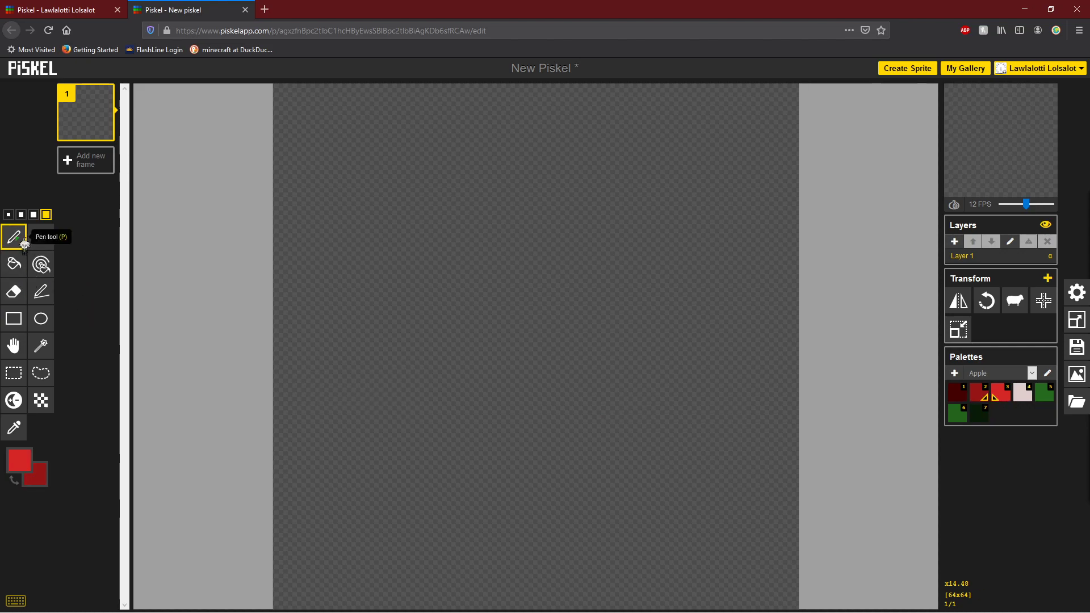
mouse_move(520, 257)
mouse_down()
mouse_move(485, 246)
mouse_move(449, 267)
mouse_move(420, 327)
mouse_move(425, 388)
mouse_move(455, 444)
mouse_move(562, 471)
mouse_move(665, 416)
mouse_move(698, 349)
mouse_move(673, 271)
mouse_move(595, 232)
mouse_move(542, 256)
mouse_move(468, 267)
mouse_move(431, 296)
mouse_move(485, 395)
mouse_move(645, 306)
mouse_move(458, 302)
mouse_move(497, 404)
mouse_move(647, 293)
mouse_move(659, 395)
mouse_move(524, 418)
mouse_move(634, 308)
mouse_move(456, 378)
mouse_move(512, 314)
mouse_move(593, 321)
mouse_move(665, 354)
mouse_move(596, 399)
mouse_move(612, 421)
mouse_up()
drag(522, 437, 499, 358)
mouse_move(511, 241)
mouse_down()
mouse_move(449, 239)
mouse_move(389, 306)
mouse_move(382, 396)
mouse_move(423, 442)
mouse_move(429, 319)
mouse_move(402, 440)
mouse_move(482, 531)
mouse_move(473, 468)
mouse_move(462, 467)
mouse_move(500, 534)
mouse_move(465, 481)
mouse_move(469, 530)
mouse_move(554, 551)
mouse_move(636, 530)
mouse_move(491, 532)
mouse_move(594, 484)
mouse_move(557, 492)
mouse_move(515, 511)
mouse_move(656, 474)
mouse_move(647, 487)
mouse_move(688, 422)
mouse_move(706, 340)
mouse_move(679, 456)
mouse_move(653, 519)
mouse_move(612, 542)
mouse_move(515, 546)
mouse_move(429, 499)
mouse_up()
right_click(475, 500)
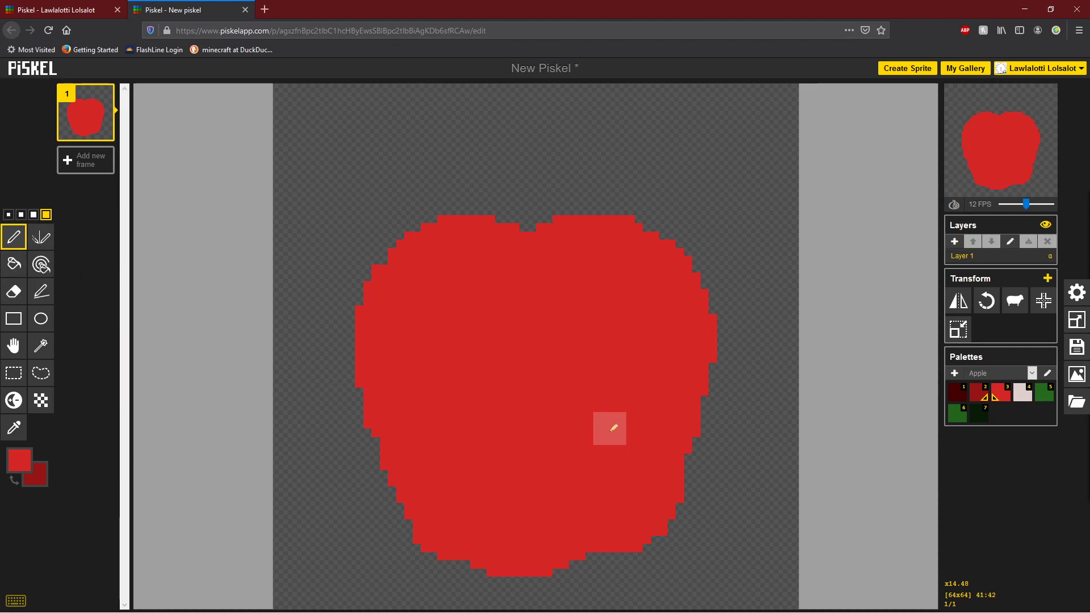
Trim the apple's bottom edge and round off its lower sides with the Eraser, first at 4 pixels and finally at 2 pixels
click(13, 291)
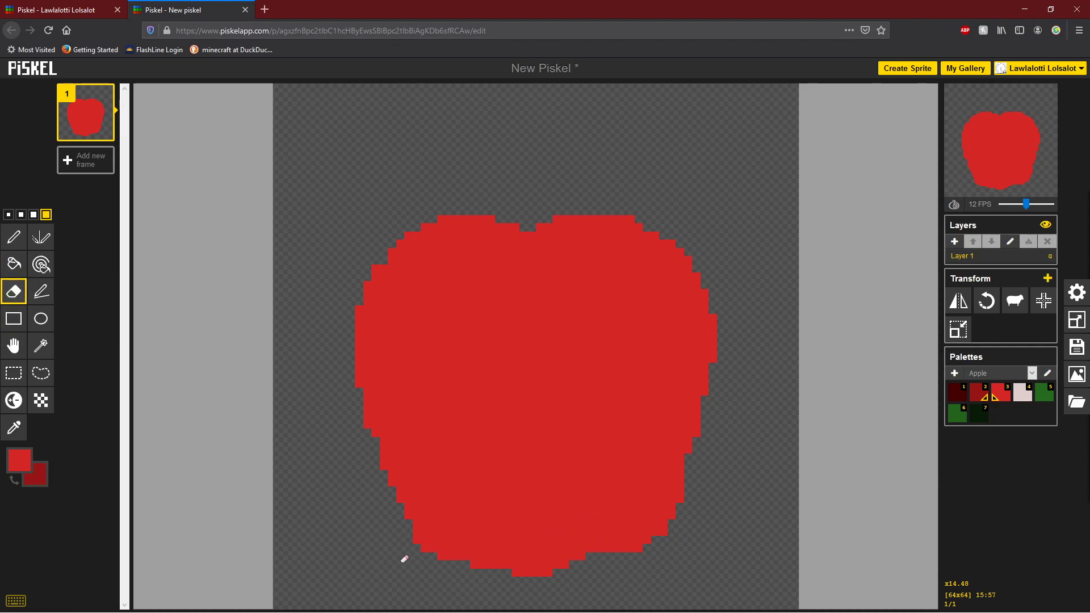
drag(530, 581, 563, 573)
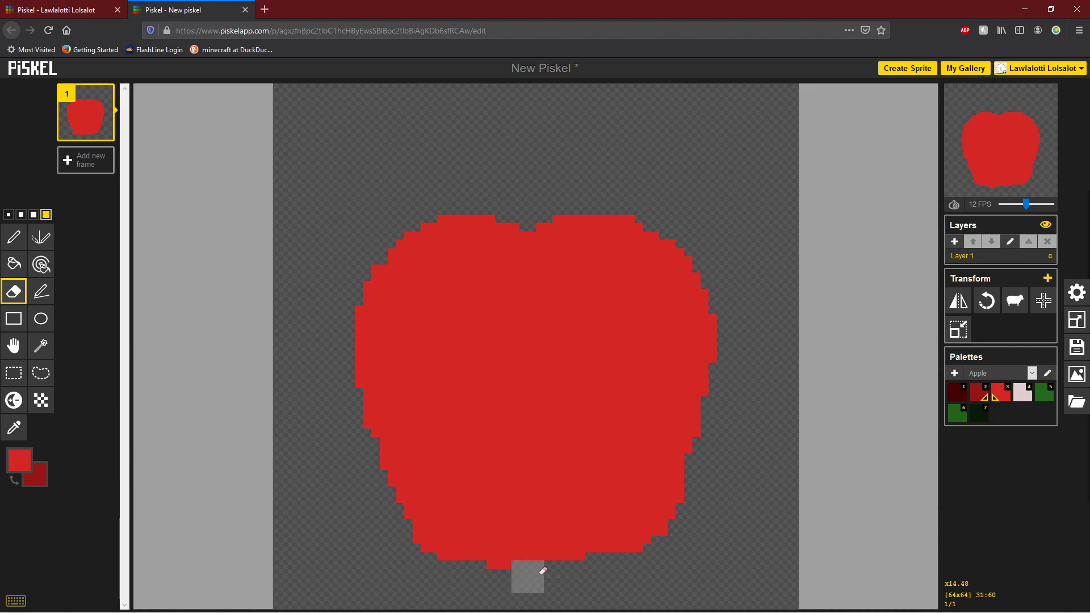
click(20, 214)
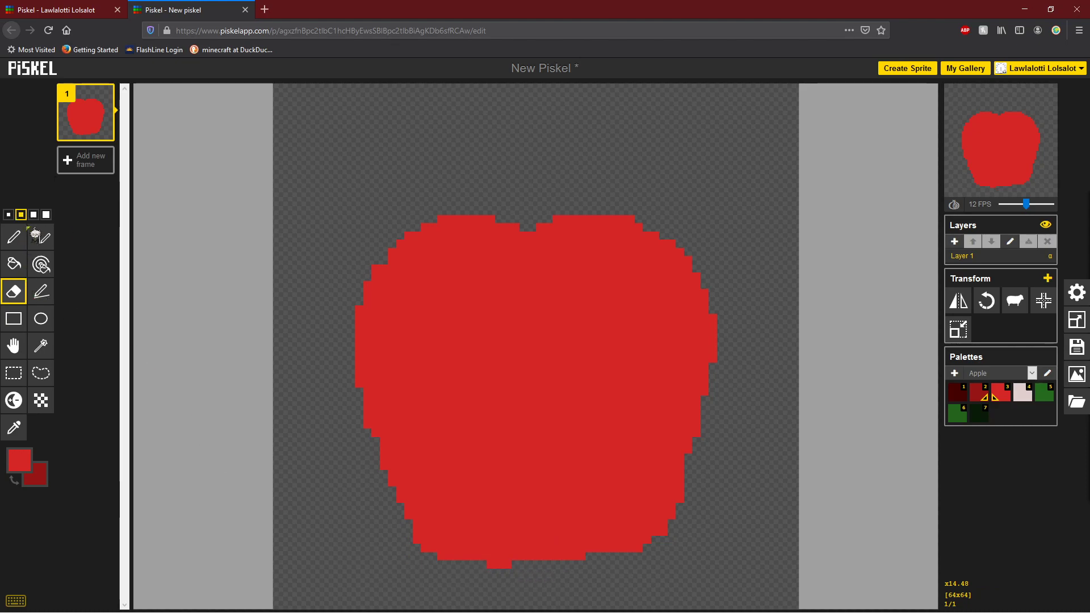
click(545, 560)
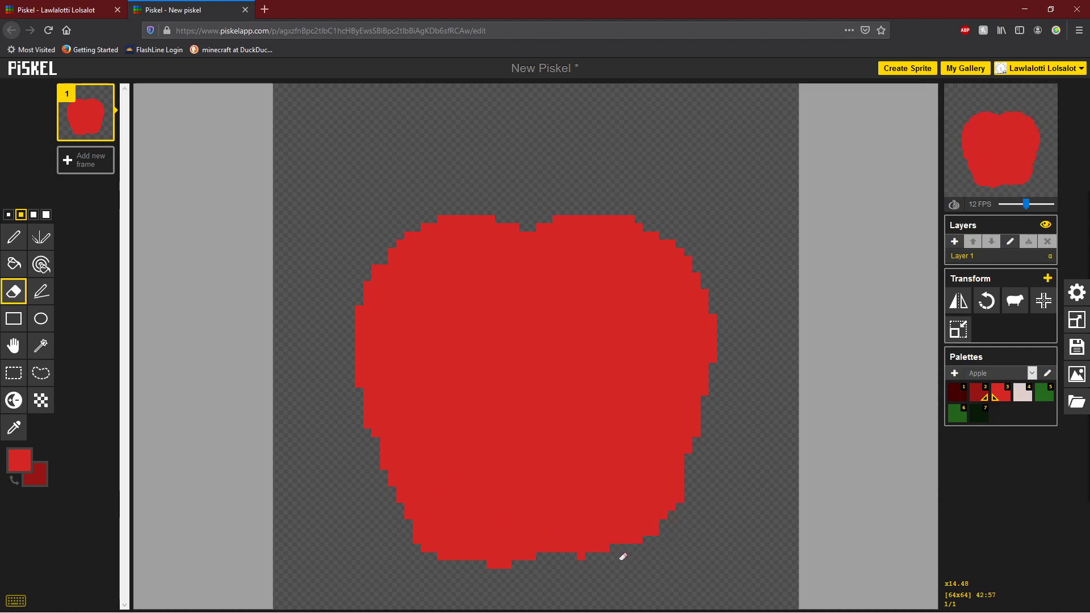
mouse_move(424, 562)
mouse_down()
mouse_move(472, 569)
mouse_move(553, 544)
mouse_move(592, 554)
mouse_up()
mouse_move(687, 484)
mouse_down()
mouse_move(666, 525)
mouse_move(632, 542)
mouse_up()
drag(425, 546, 449, 561)
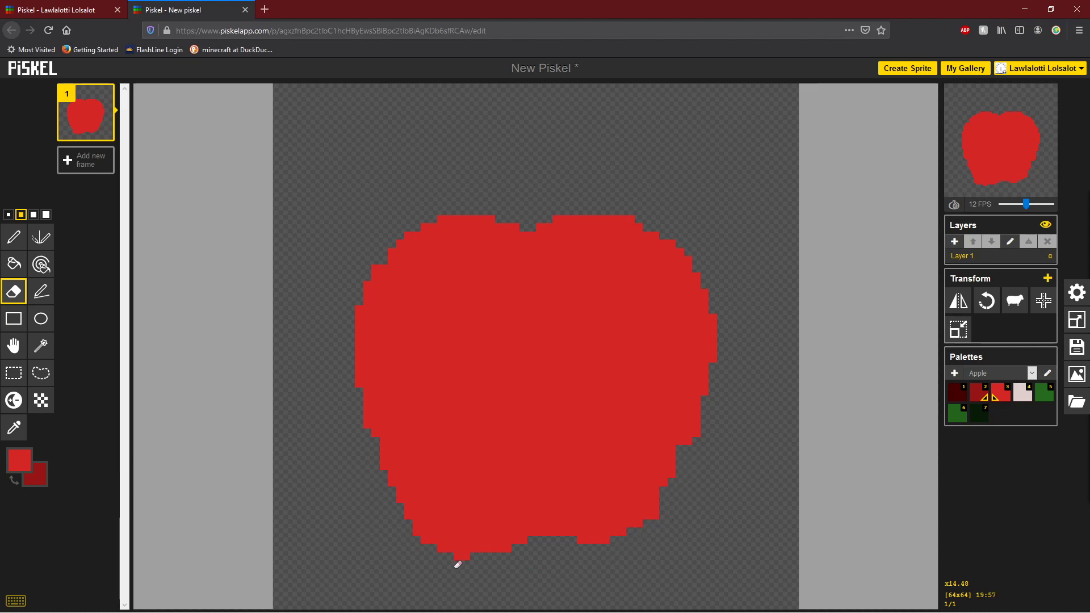
mouse_move(353, 365)
mouse_down()
mouse_move(424, 536)
mouse_move(467, 568)
mouse_move(507, 572)
mouse_move(447, 544)
mouse_move(518, 557)
mouse_up()
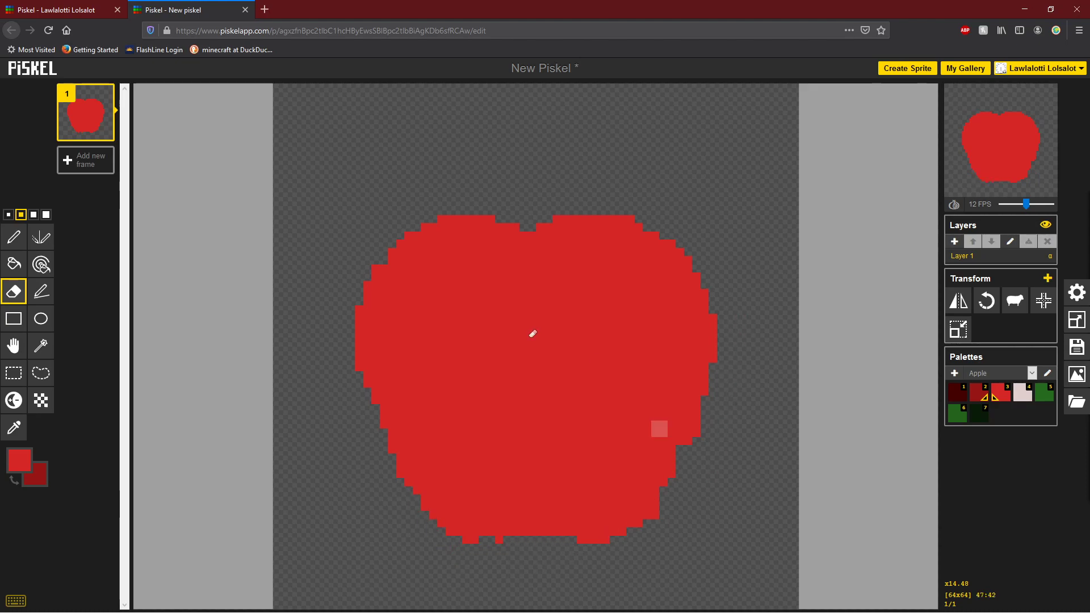
Erase along the apple's right side and carve notches into the middle of its top and bottom edges
click(703, 421)
mouse_move(518, 214)
mouse_down()
mouse_move(535, 232)
mouse_move(579, 204)
mouse_move(553, 227)
mouse_move(571, 215)
mouse_move(517, 212)
mouse_move(547, 231)
mouse_up()
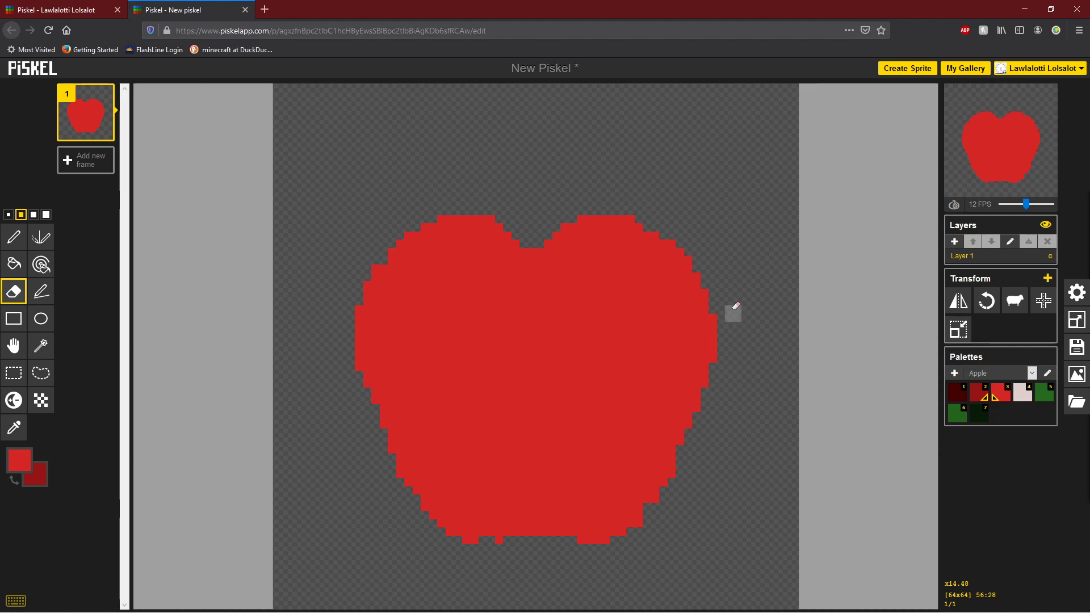
drag(721, 328, 713, 359)
click(500, 540)
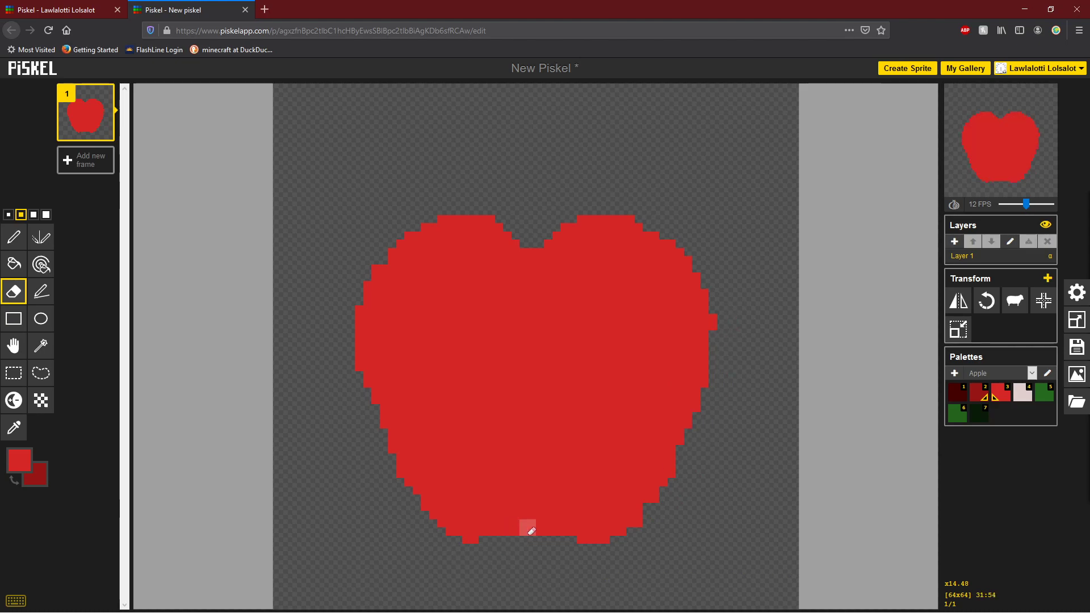
drag(534, 531, 511, 535)
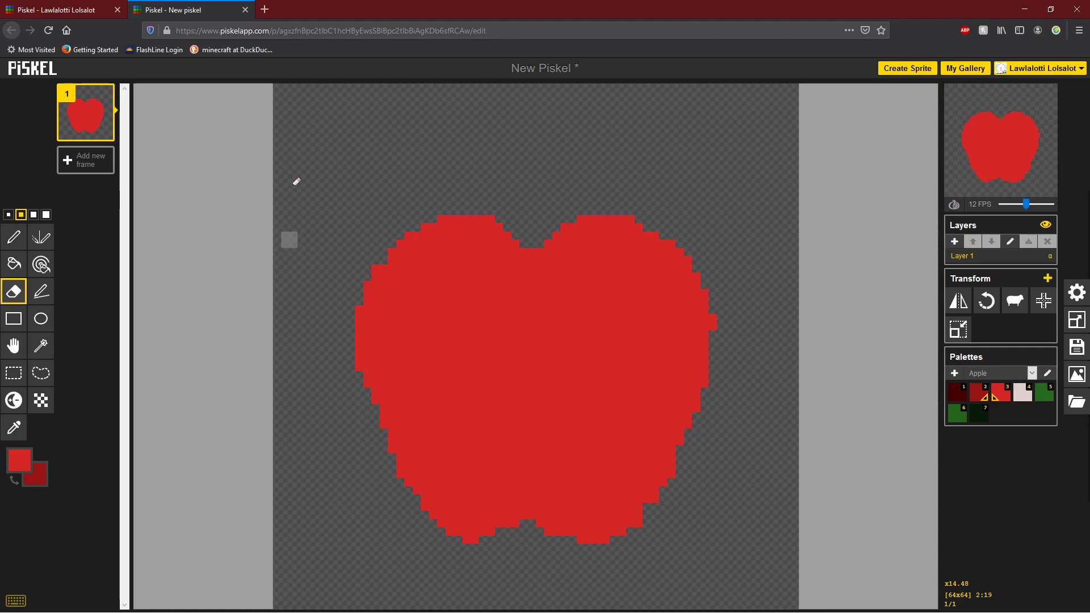
Outline a shadow area along the apple's bottom and right side with the 1-pixel Pen in #961515 and bucket-fill it
click(20, 238)
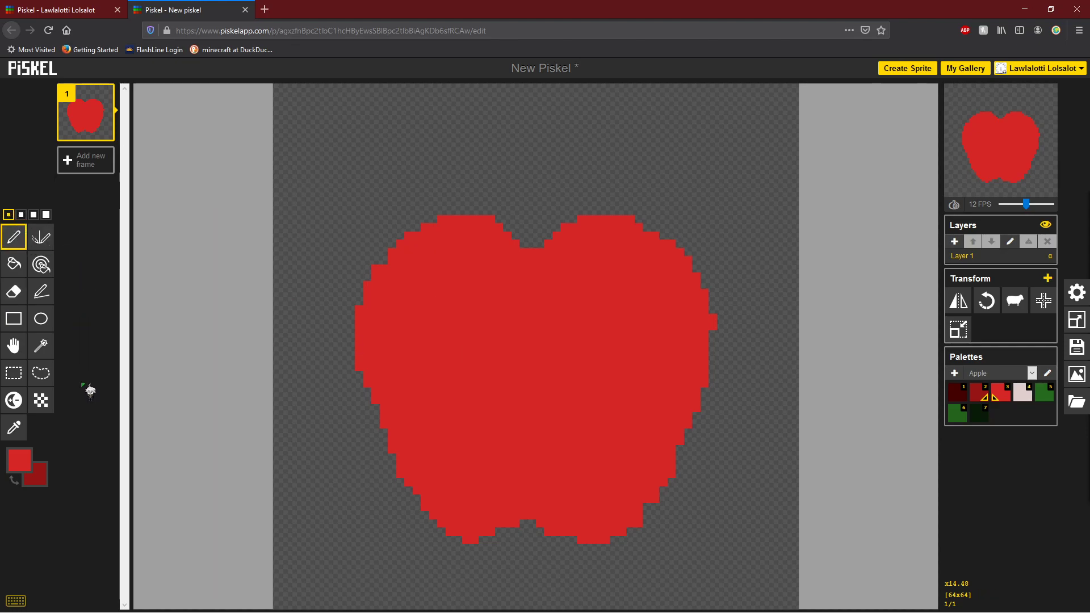
key(x)
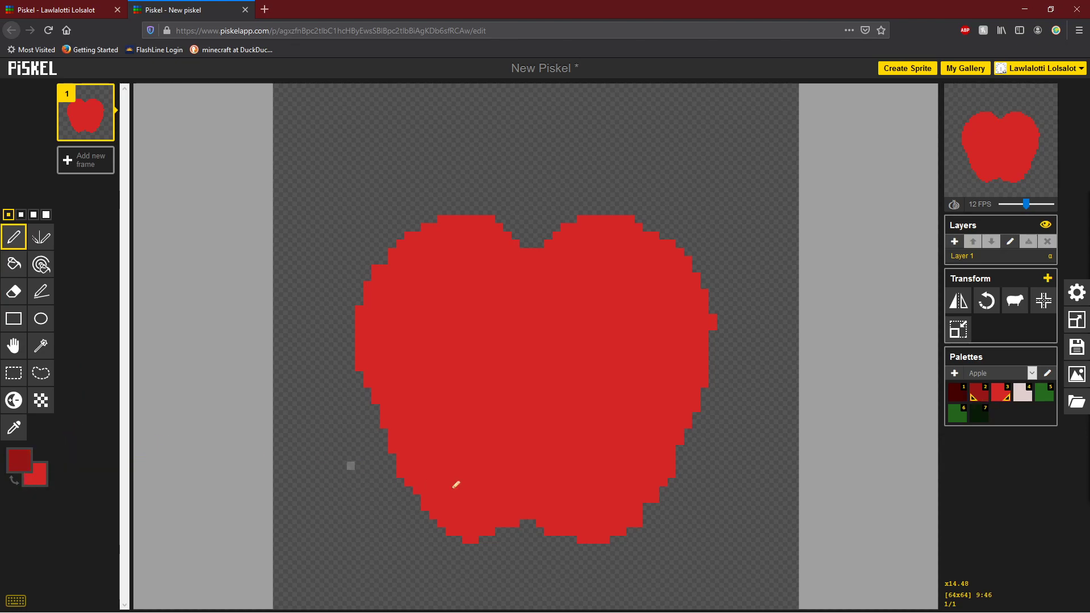
mouse_move(432, 503)
mouse_down()
mouse_move(589, 493)
mouse_move(627, 479)
mouse_move(663, 444)
mouse_move(707, 341)
mouse_up()
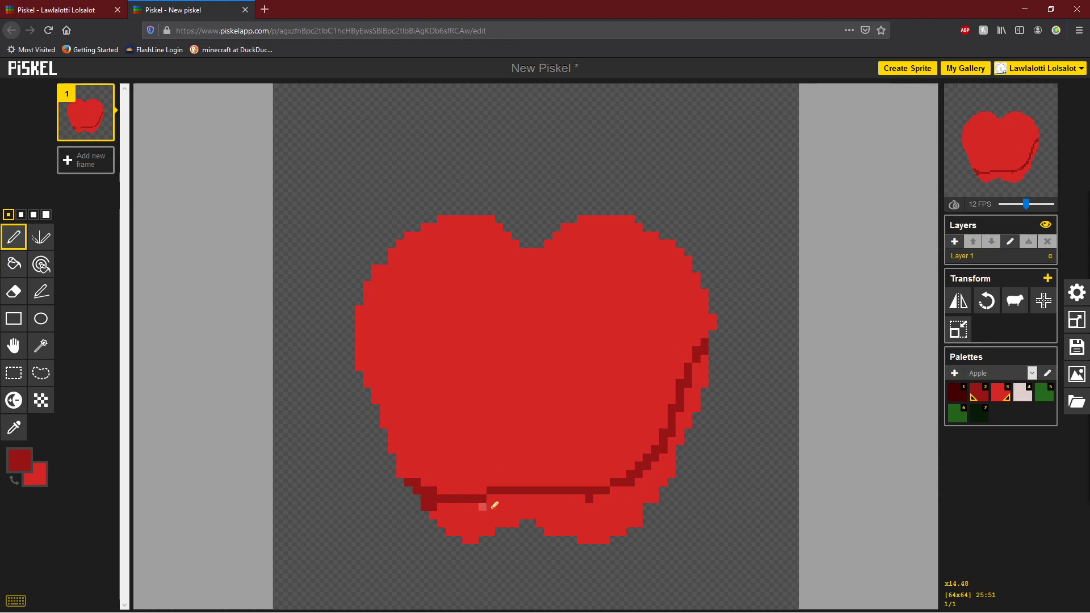
click(14, 264)
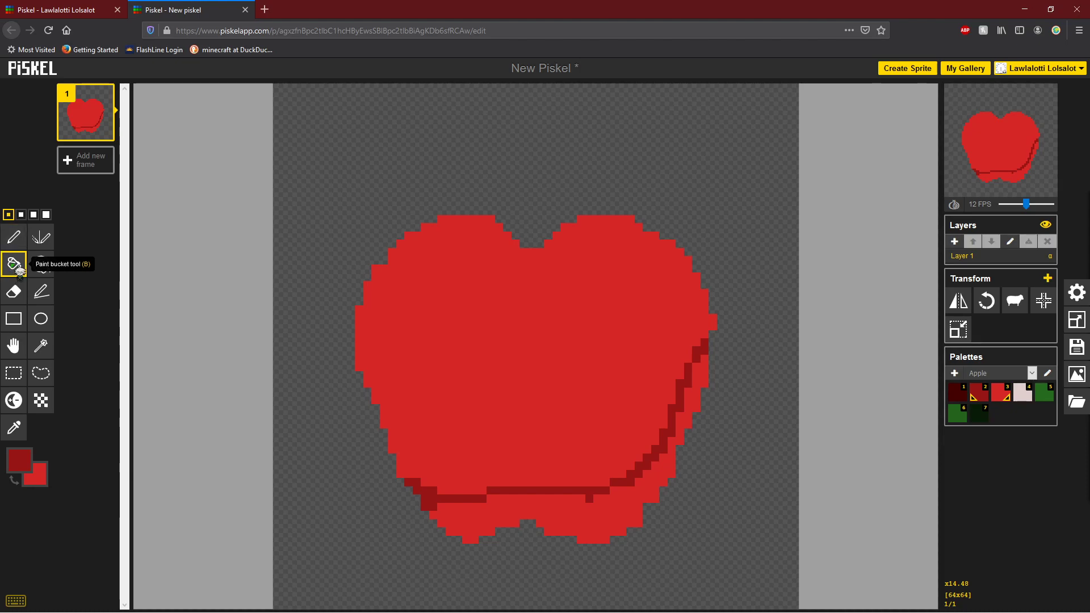
click(476, 510)
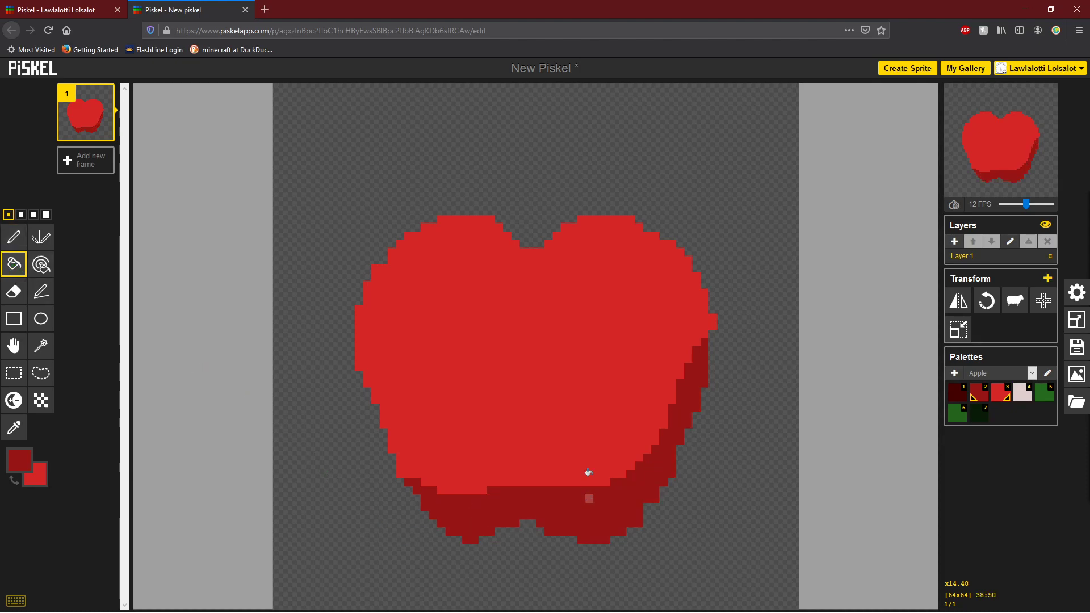
Extend the medium red shadow up the apple's right side, up its lower left edge and along the bottom boundary with the Pen
click(14, 237)
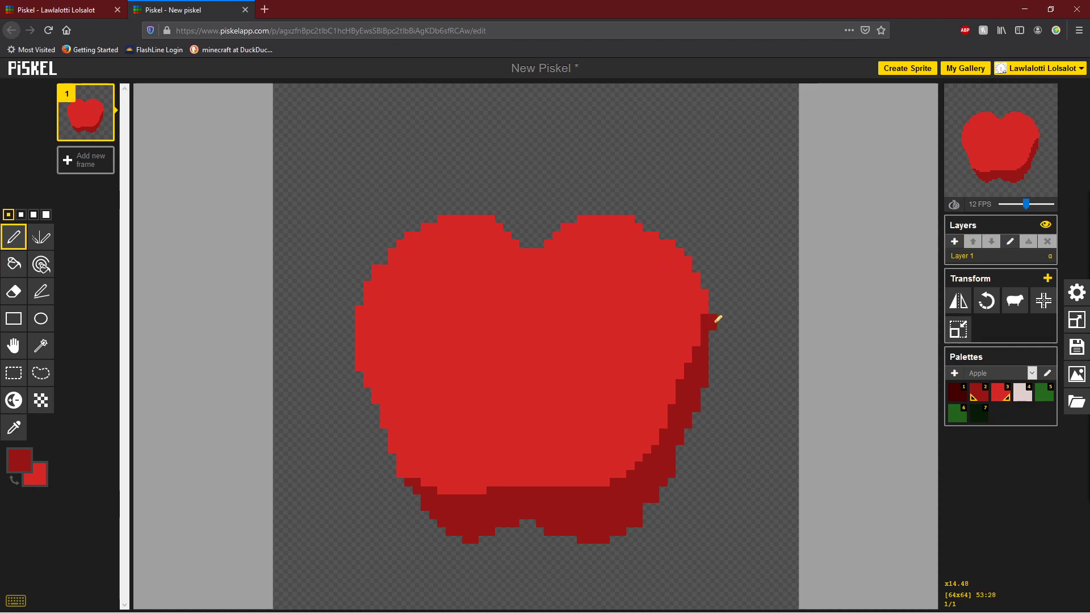
drag(404, 464, 437, 494)
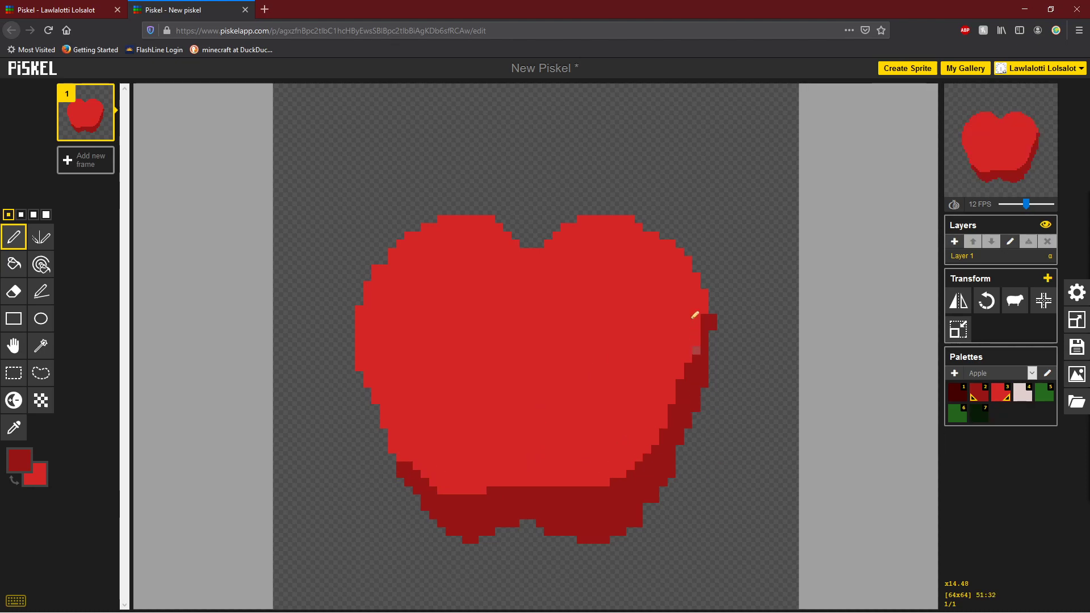
mouse_move(697, 281)
mouse_down()
mouse_move(706, 302)
mouse_move(684, 341)
mouse_move(699, 313)
mouse_move(679, 410)
mouse_move(618, 472)
mouse_move(633, 523)
mouse_up()
mouse_move(525, 483)
mouse_down()
mouse_move(542, 473)
mouse_move(433, 475)
mouse_move(395, 449)
mouse_up()
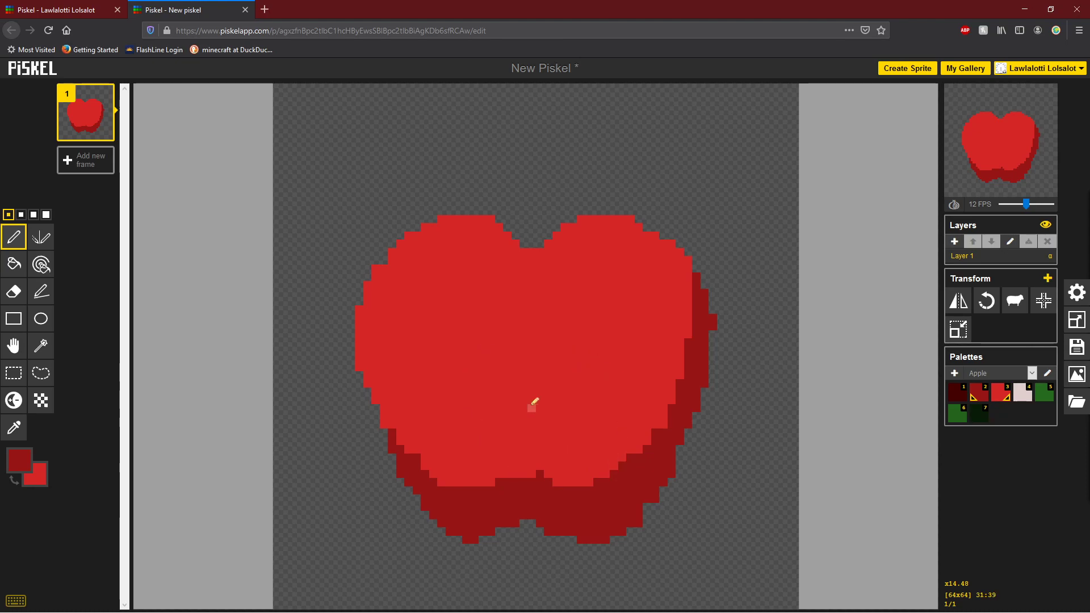
Draw a large highlight at the apple's upper left and a small one at its lower left in the palette's off-white
click(1023, 393)
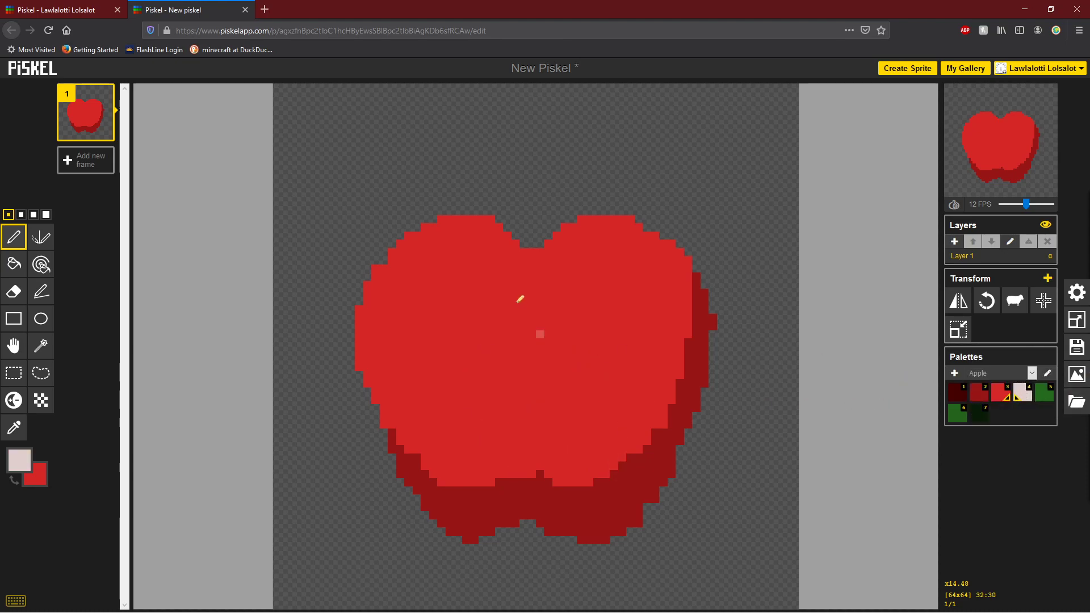
mouse_move(434, 268)
mouse_down()
mouse_move(430, 318)
mouse_move(441, 271)
mouse_up()
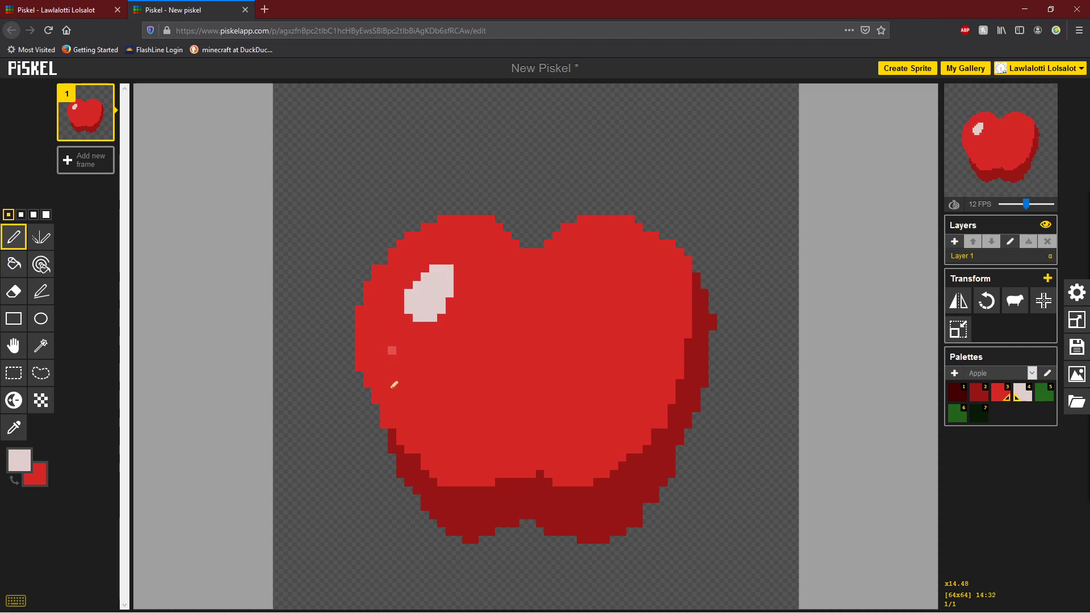
drag(408, 391, 421, 411)
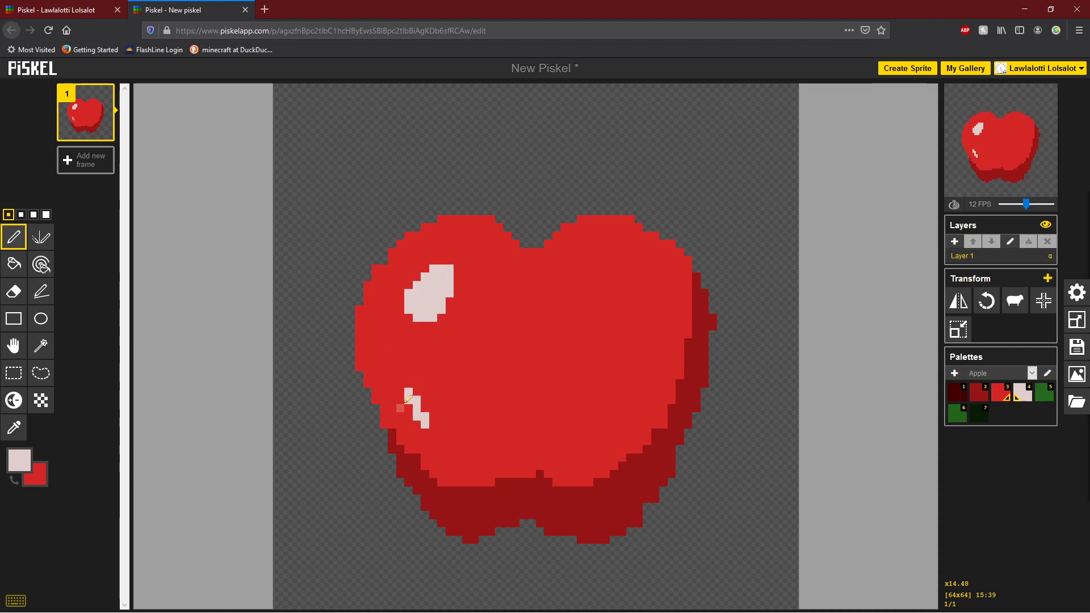
Outline a slanted stem rising from the apple's top notch in the darkest green and tidy its tip into a closed shape
click(983, 415)
mouse_move(523, 244)
mouse_down()
mouse_move(551, 182)
mouse_move(588, 159)
mouse_up()
mouse_move(540, 244)
mouse_down()
mouse_move(582, 183)
mouse_move(562, 181)
mouse_move(557, 150)
mouse_move(577, 151)
mouse_move(582, 176)
mouse_move(568, 169)
mouse_move(578, 164)
mouse_move(591, 193)
mouse_move(572, 149)
mouse_up()
click(13, 291)
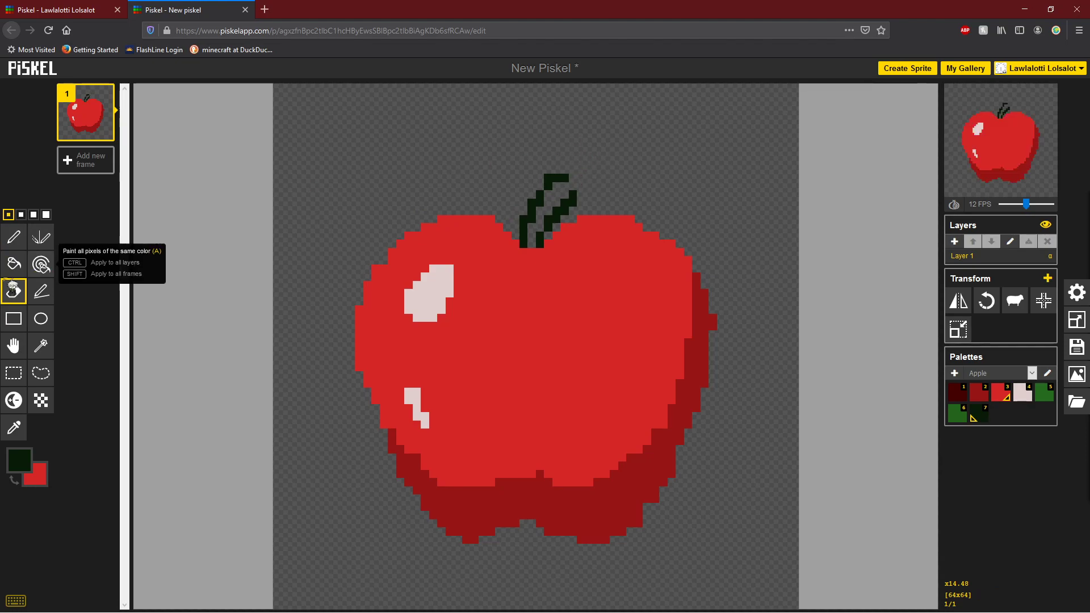
click(13, 236)
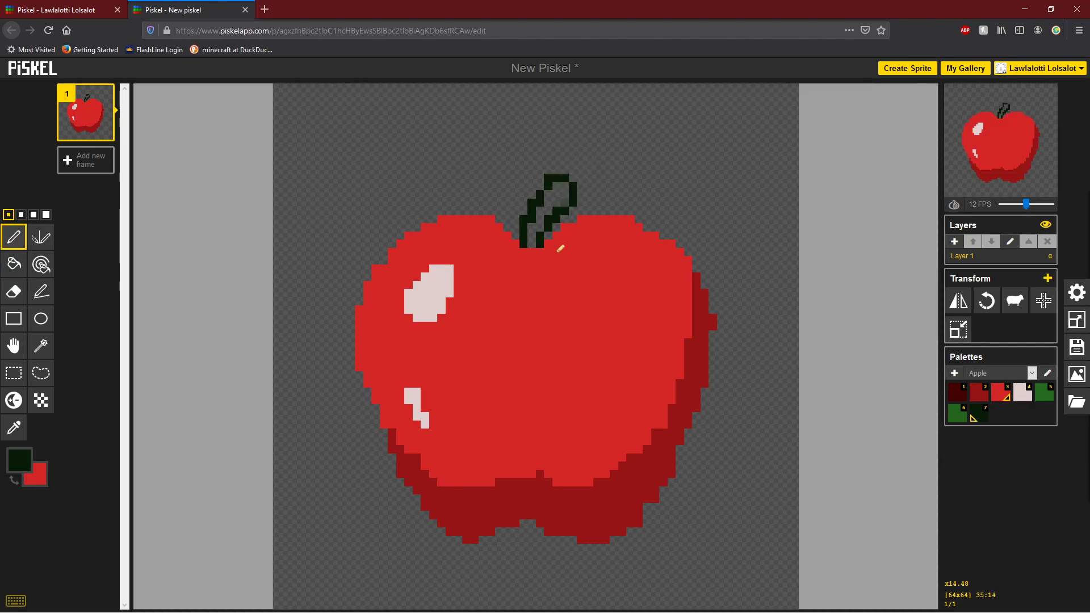
Bucket-fill the inside of the stem with green, finally using the Apple palette's fifth color
click(968, 420)
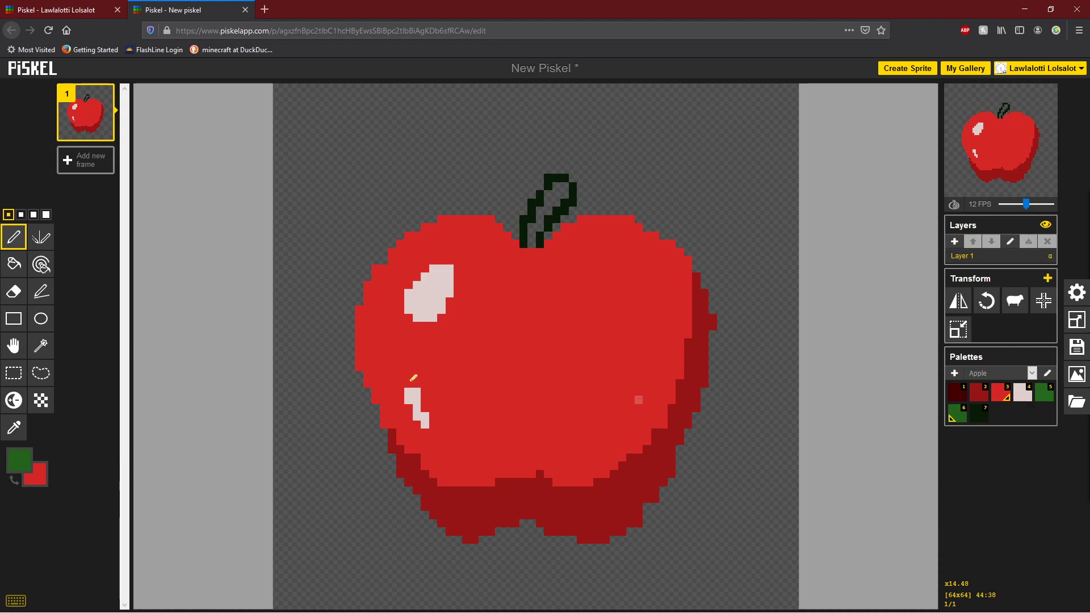
click(14, 264)
click(555, 194)
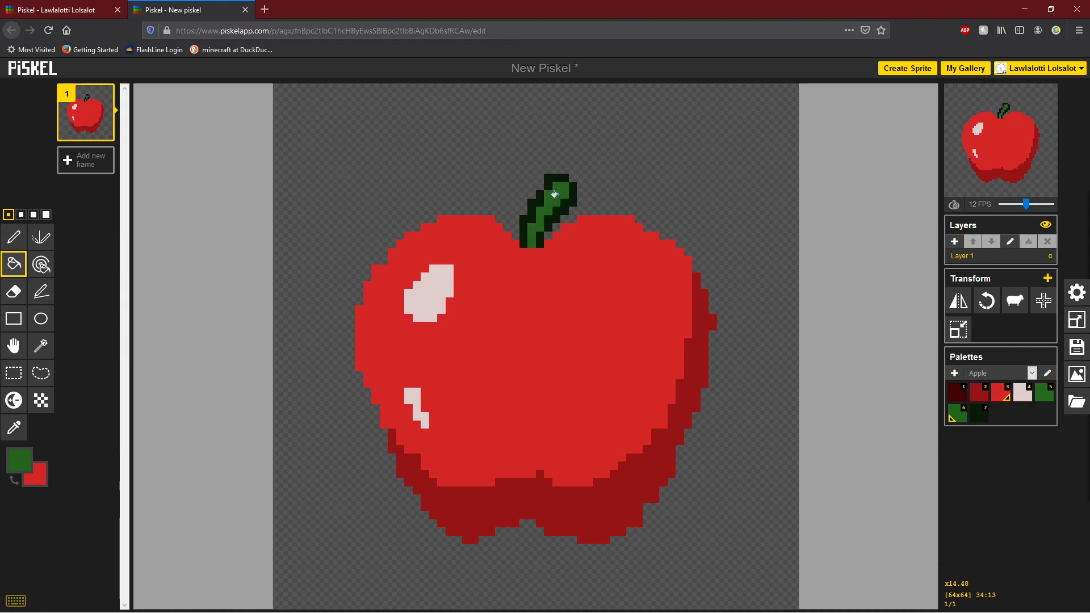
click(1043, 393)
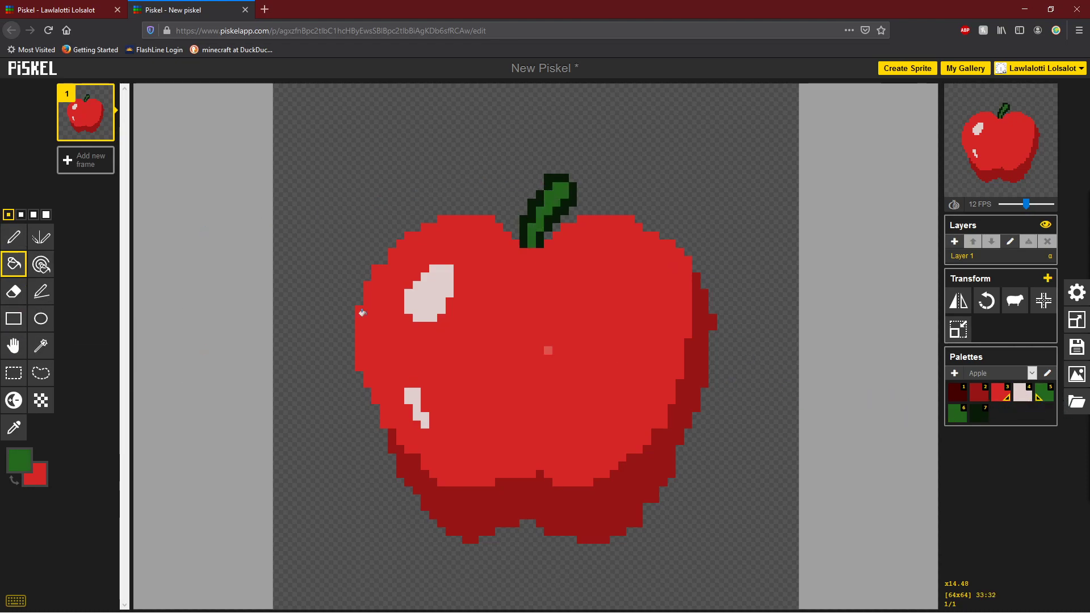
click(11, 241)
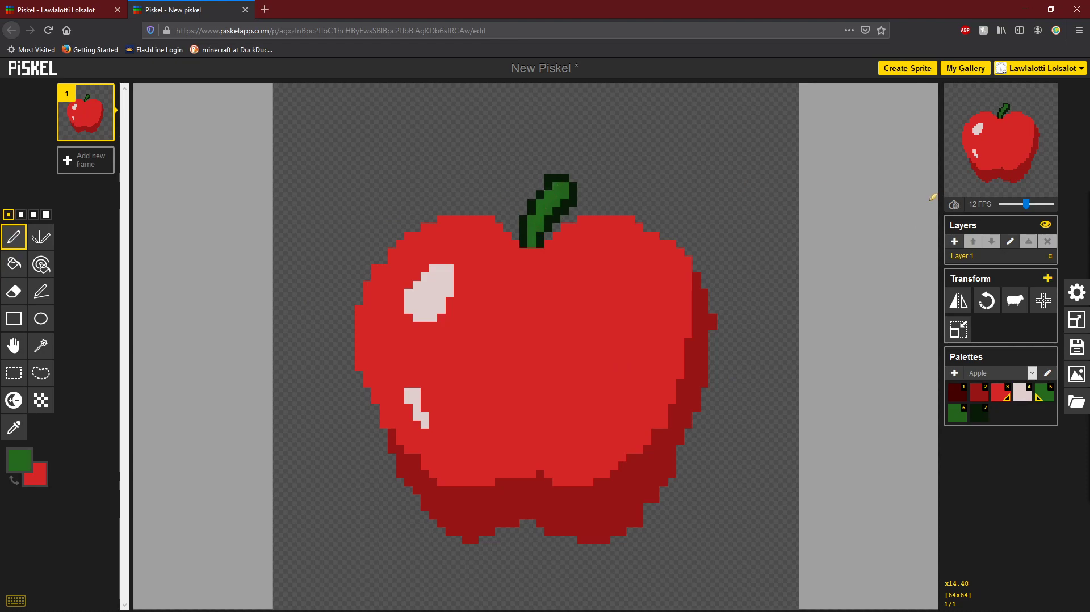
Darken the sixth color of the Apple palette to #153B10 and save the palette
click(1052, 374)
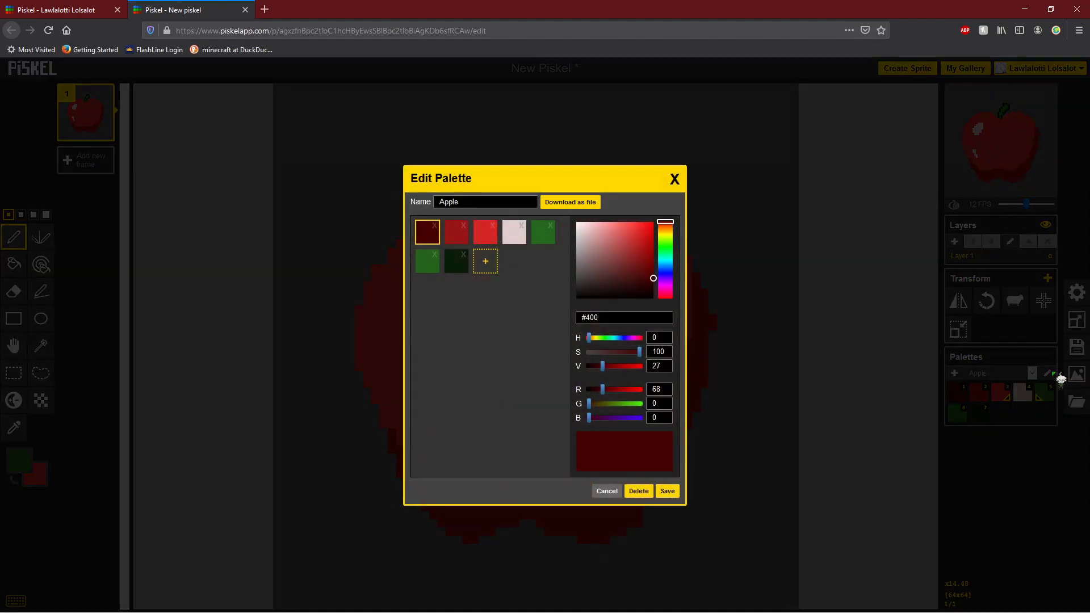
click(430, 270)
drag(608, 366, 601, 368)
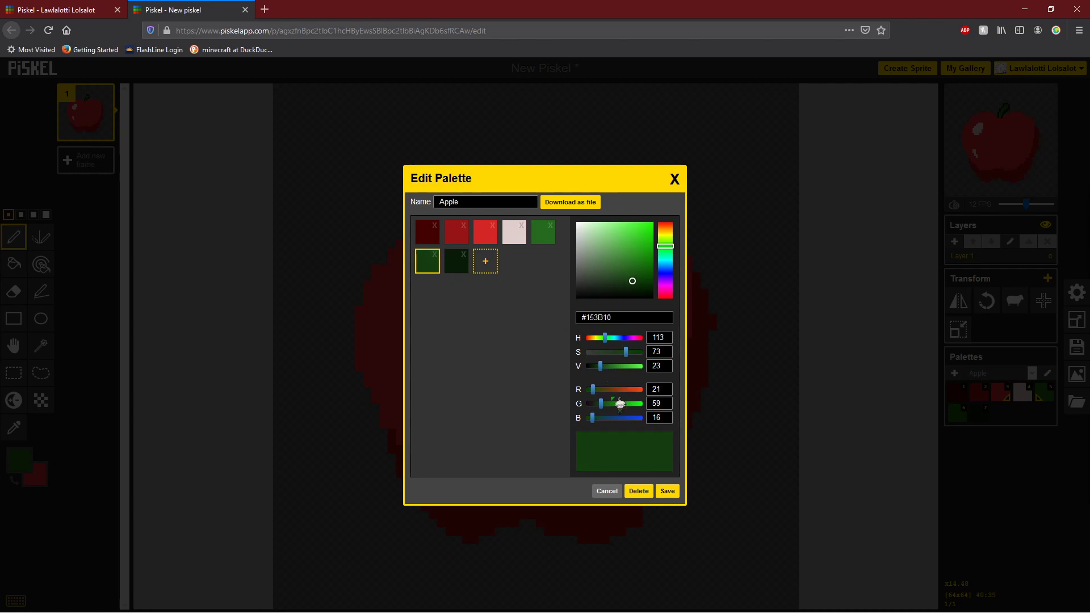
click(667, 491)
Shade the right side of the stem's interior with the new dark green and erase the corner pixel at its upper left tip
click(963, 416)
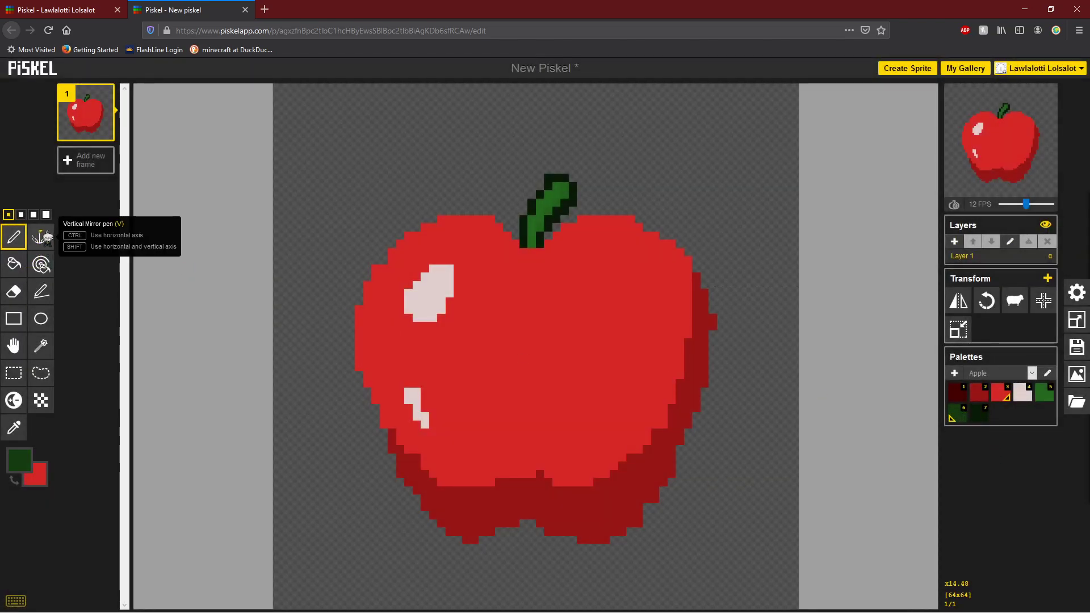
click(46, 267)
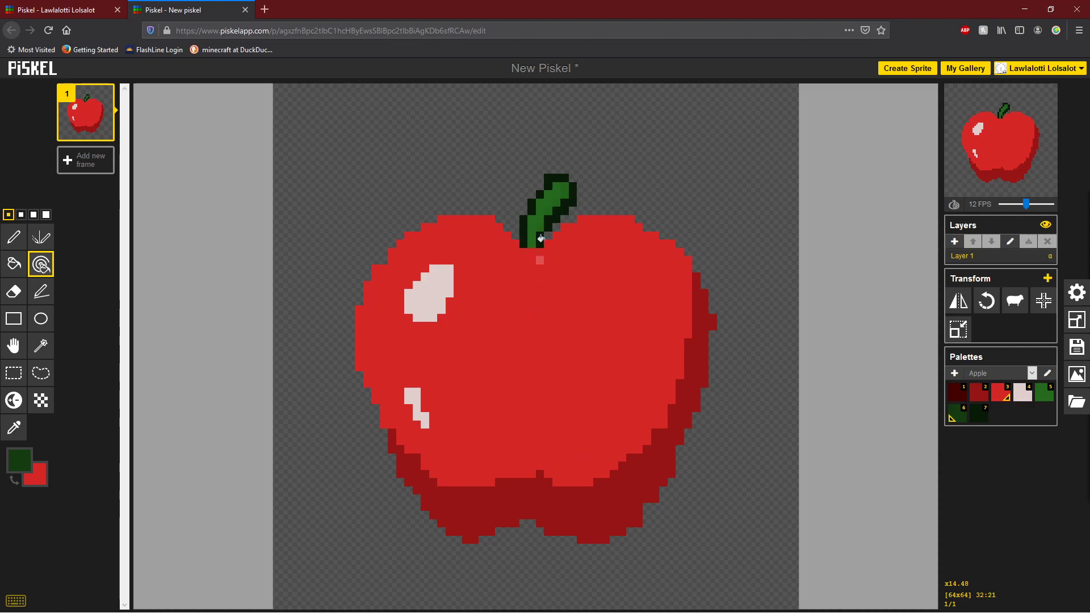
drag(557, 185, 539, 227)
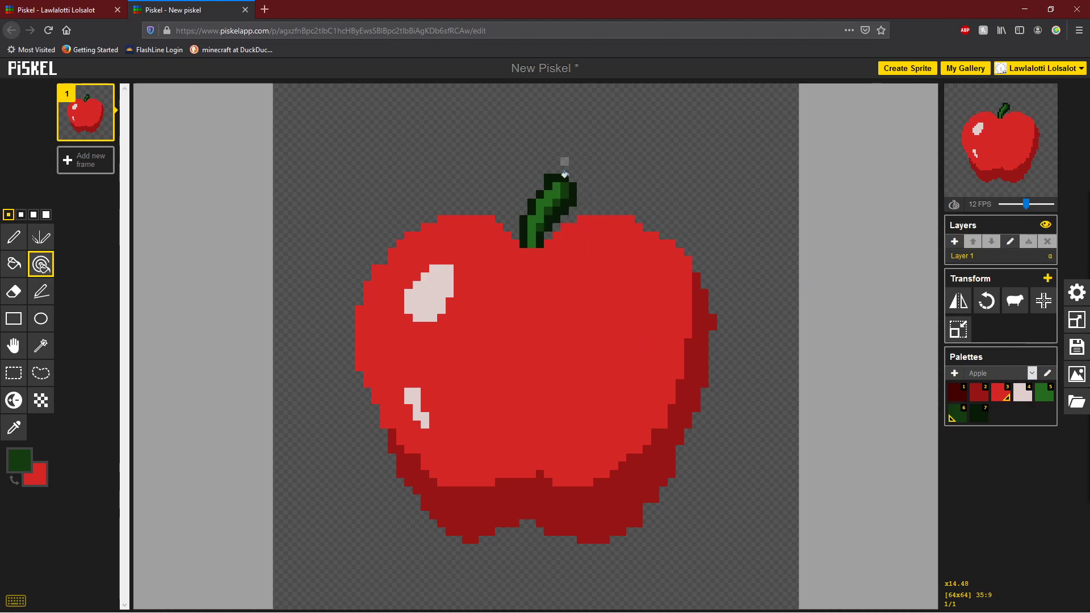
click(16, 290)
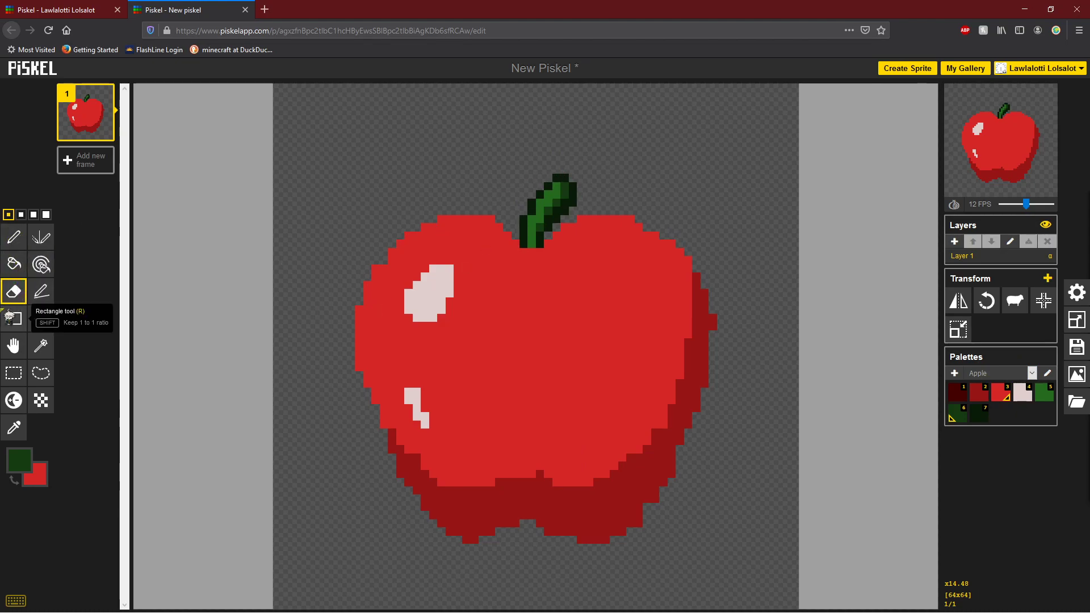
Draw scattered test marks on the empty canvas around the apple with the Pen in the darkest red
click(14, 237)
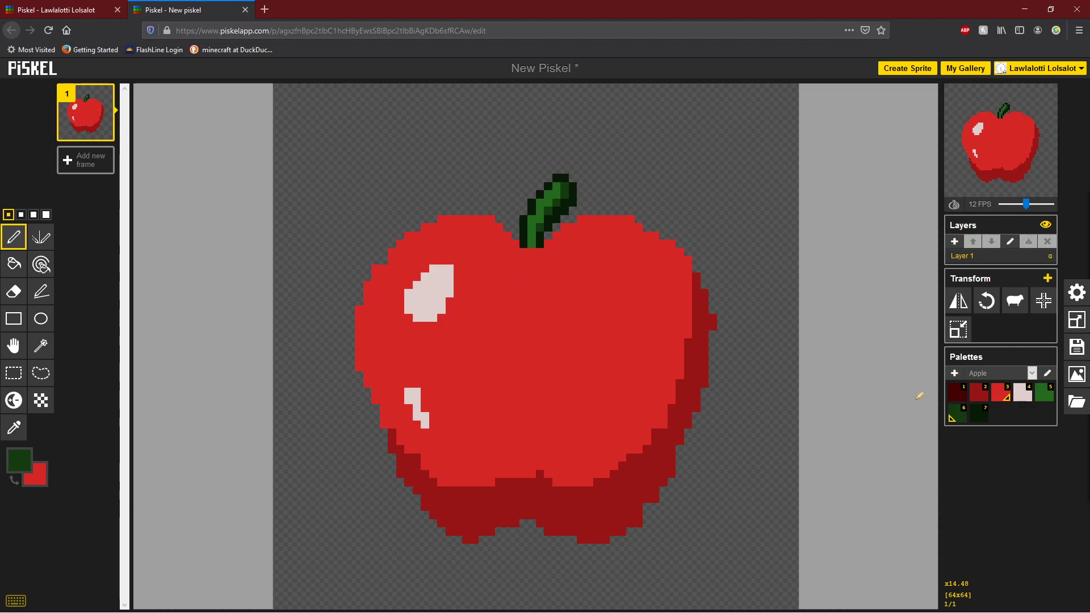
click(958, 393)
click(491, 169)
drag(754, 145, 762, 145)
click(762, 301)
mouse_move(770, 441)
mouse_down()
mouse_move(764, 531)
mouse_move(673, 562)
mouse_up()
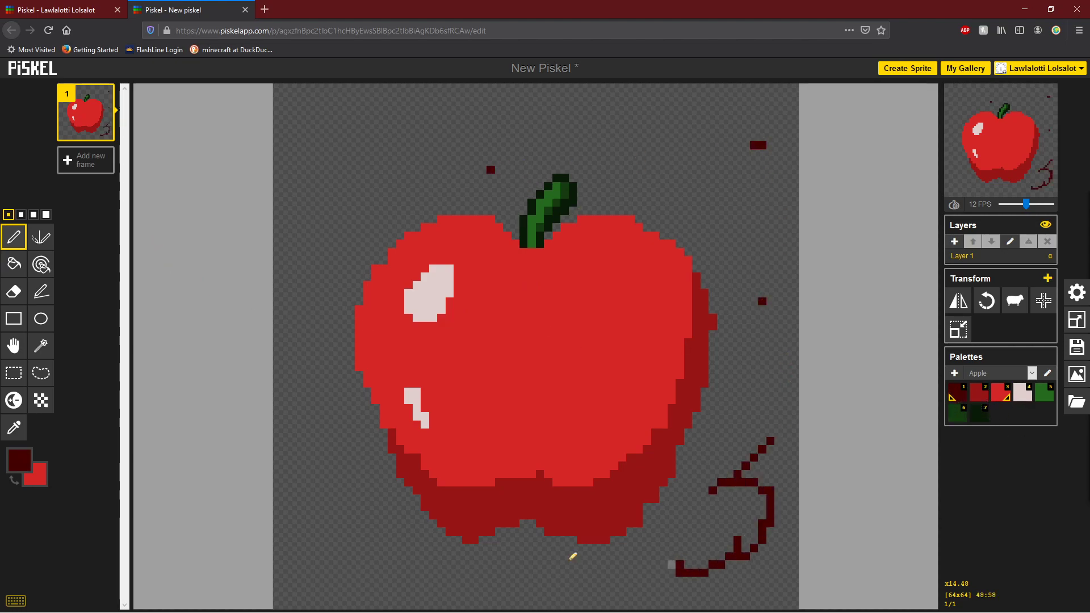
drag(309, 481, 318, 523)
click(334, 318)
drag(335, 236, 326, 201)
click(318, 153)
drag(324, 152, 375, 142)
drag(450, 153, 458, 162)
click(622, 120)
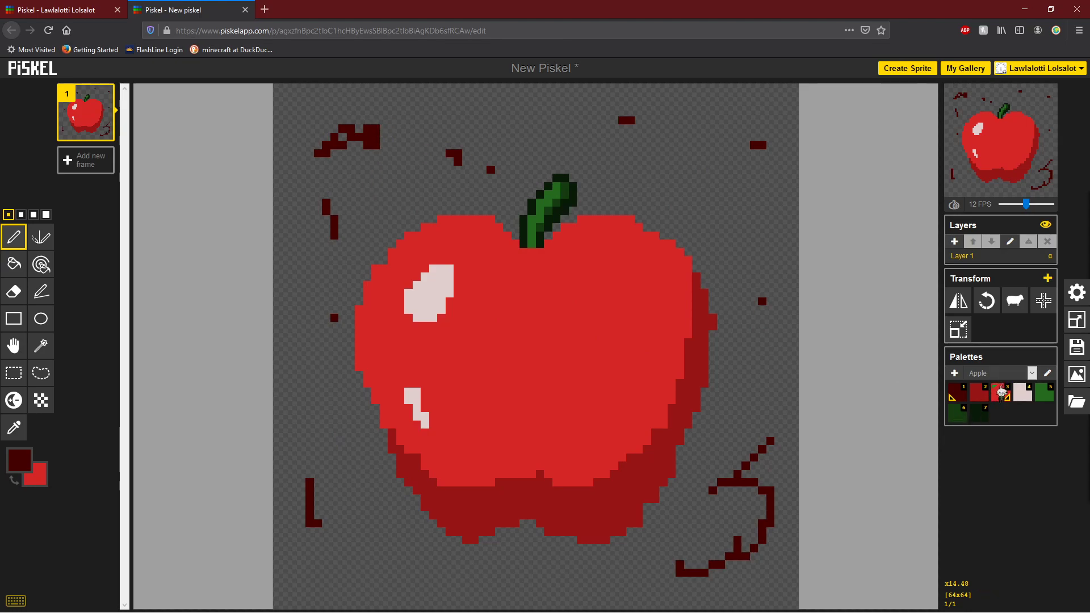
Recolor all the darkest-red test marks at once to medium red with the tool that paints all pixels of the same color
click(988, 396)
click(40, 264)
click(368, 136)
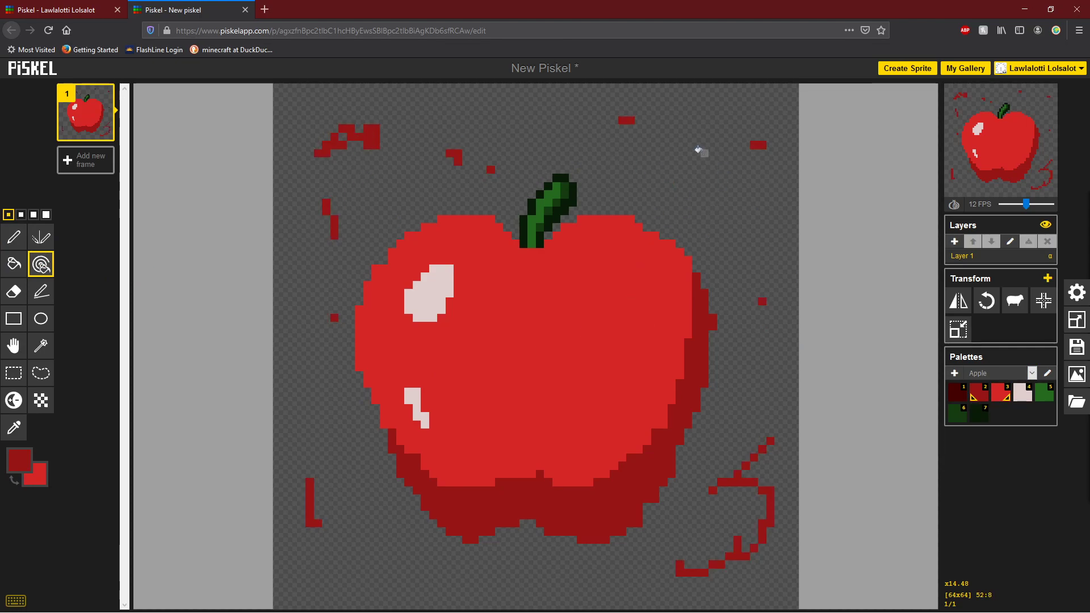
Undo the recoloring and all the test marks drawn around the apple
key(ctrl+z)
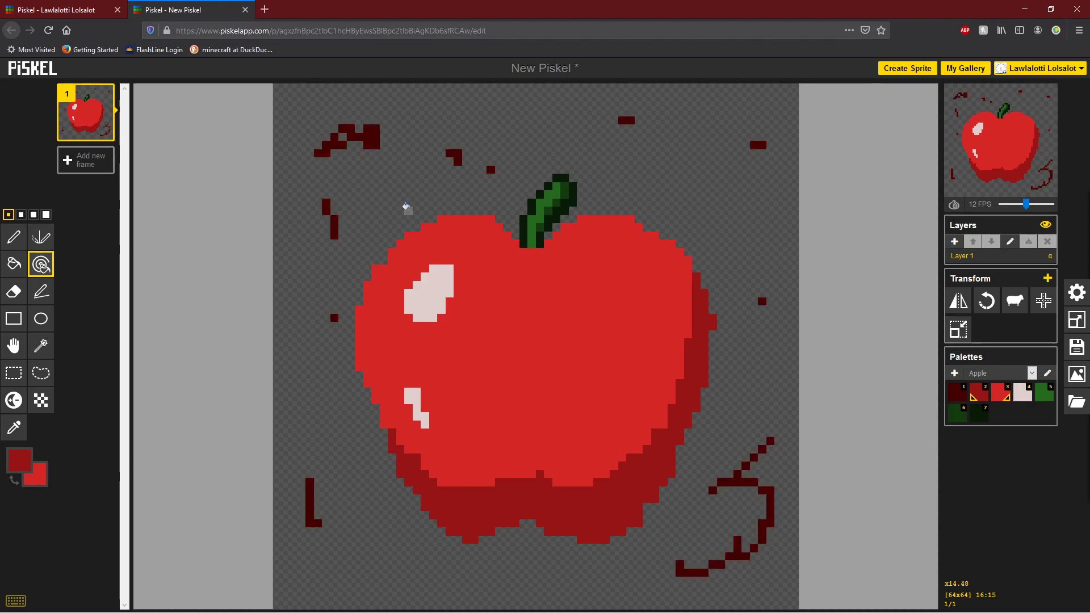
key(ctrl+z)
key(ctrl+z)
key(ctrl+z)
key(ctrl+z)
key(ctrl+z)
key(ctrl+z)
key(ctrl+z)
key(ctrl+z)
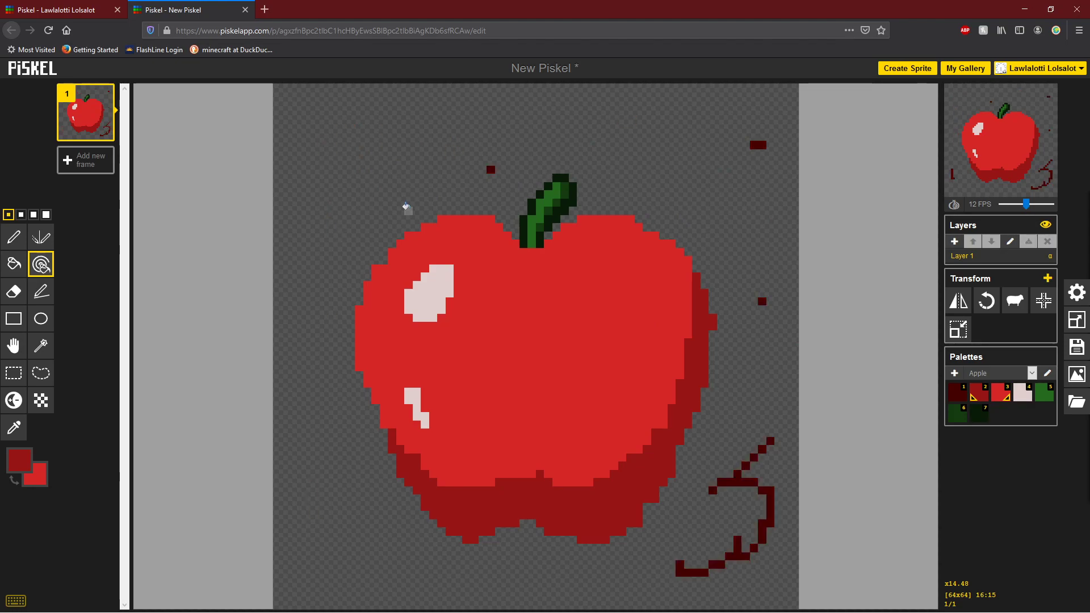
key(ctrl+z)
Outline the whole apple with the Pen in the darkest red and erase the stray pixels outside its right edge
click(13, 238)
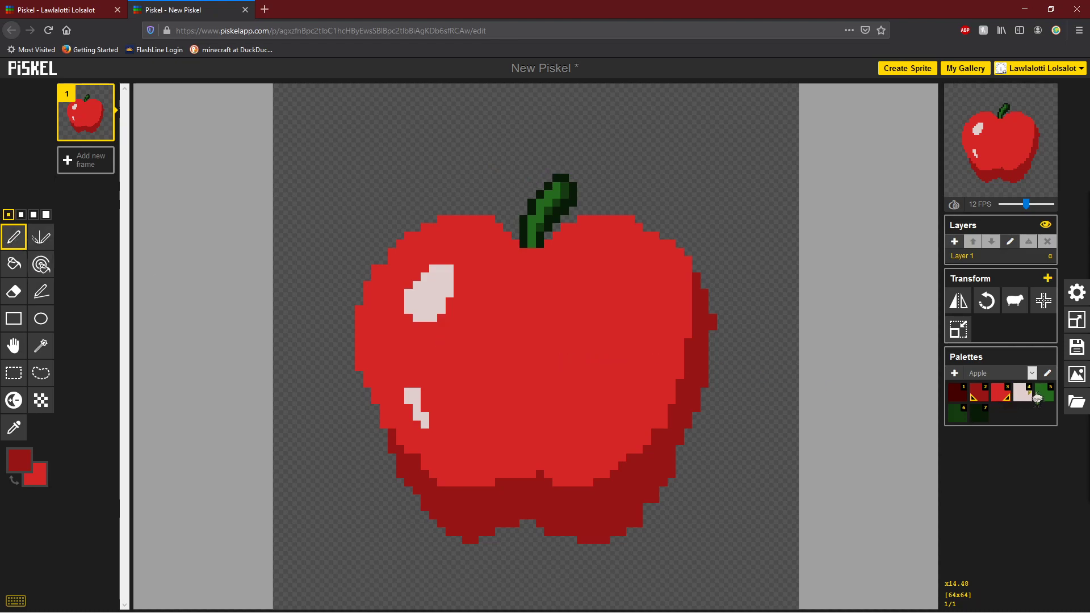
click(957, 393)
mouse_move(556, 232)
mouse_down()
mouse_move(586, 216)
mouse_move(627, 217)
mouse_move(692, 263)
mouse_move(712, 320)
mouse_move(704, 402)
mouse_move(667, 487)
mouse_move(623, 533)
mouse_move(578, 543)
mouse_move(513, 526)
mouse_move(455, 542)
mouse_move(420, 510)
mouse_move(365, 386)
mouse_move(358, 315)
mouse_move(373, 267)
mouse_move(401, 234)
mouse_move(466, 213)
mouse_move(525, 238)
mouse_up()
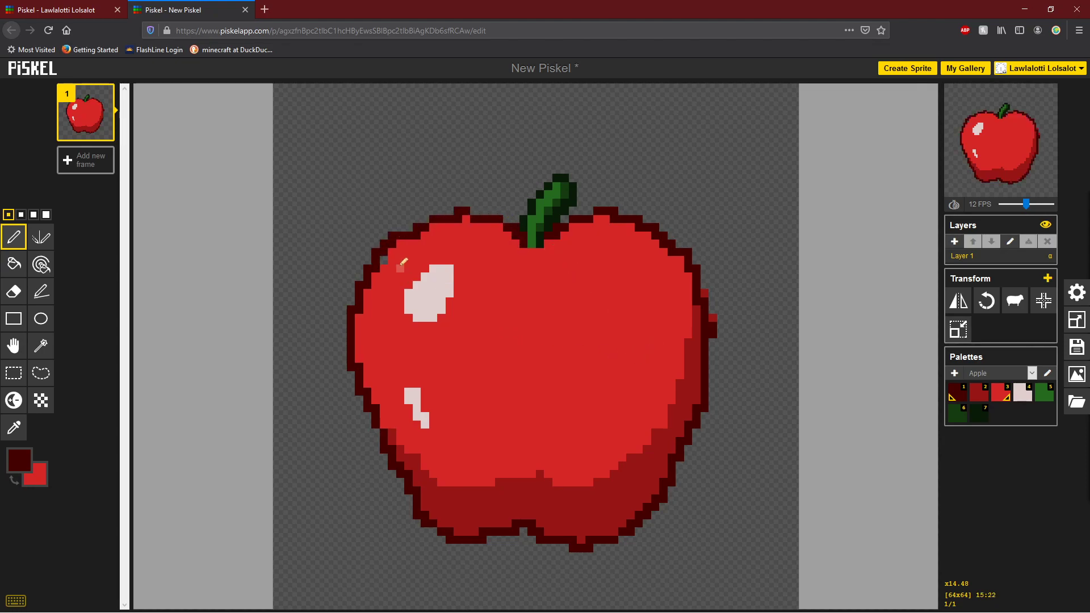
key(x)
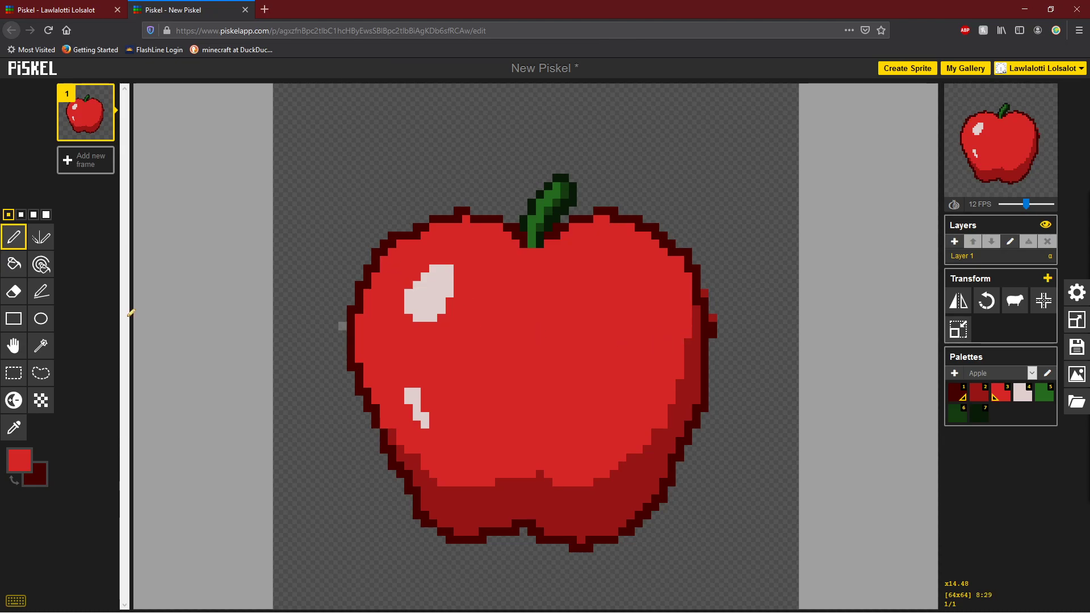
key(e)
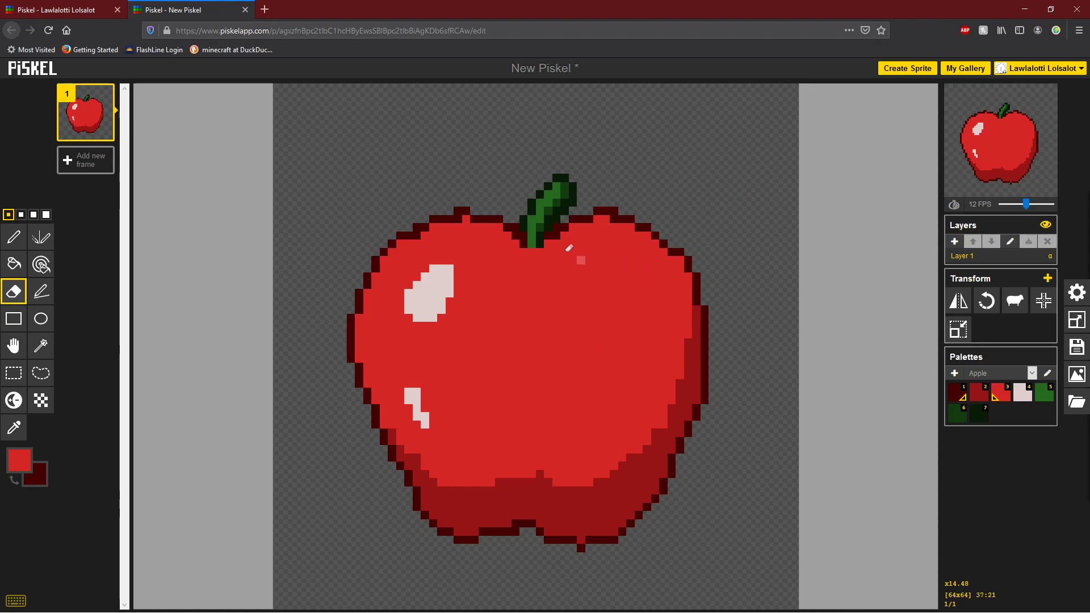
Shade the hollow around the base of the stem with the Pen in medium red
click(986, 397)
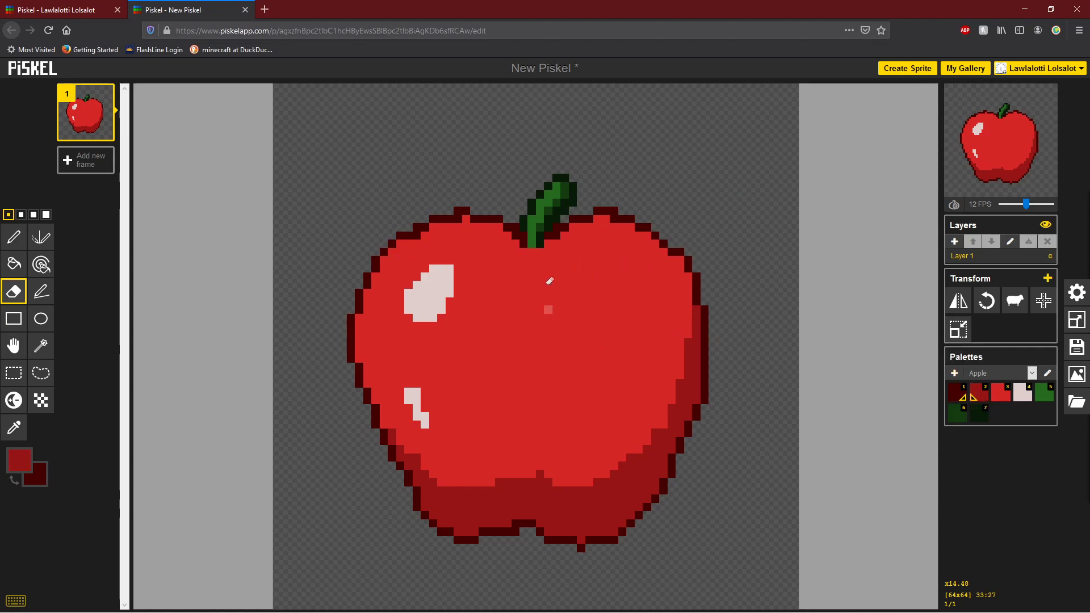
click(14, 236)
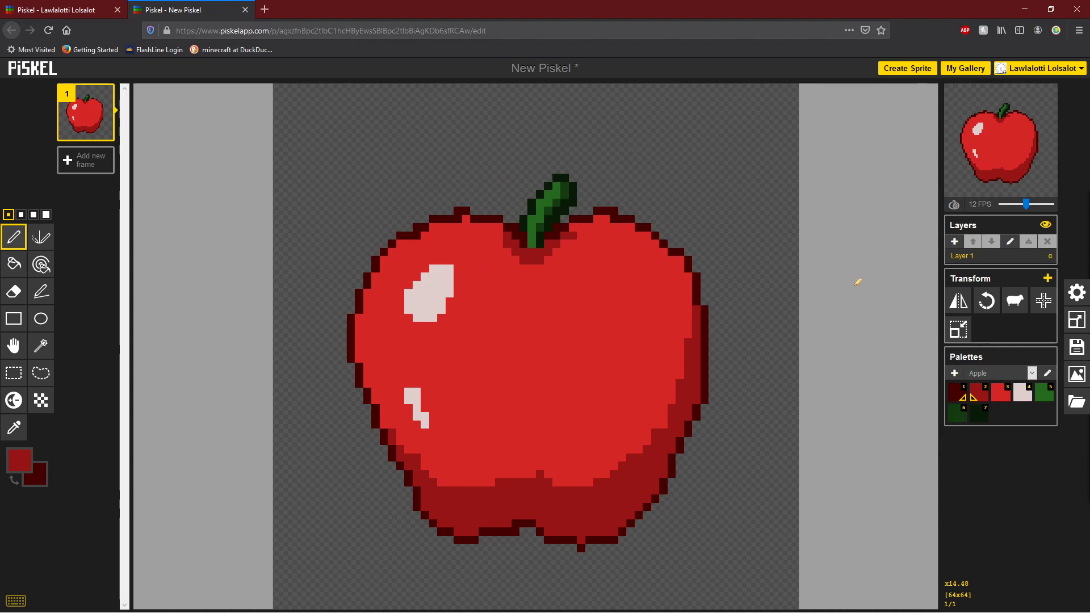
Add an empty second frame and compare it with the apple frame
click(85, 160)
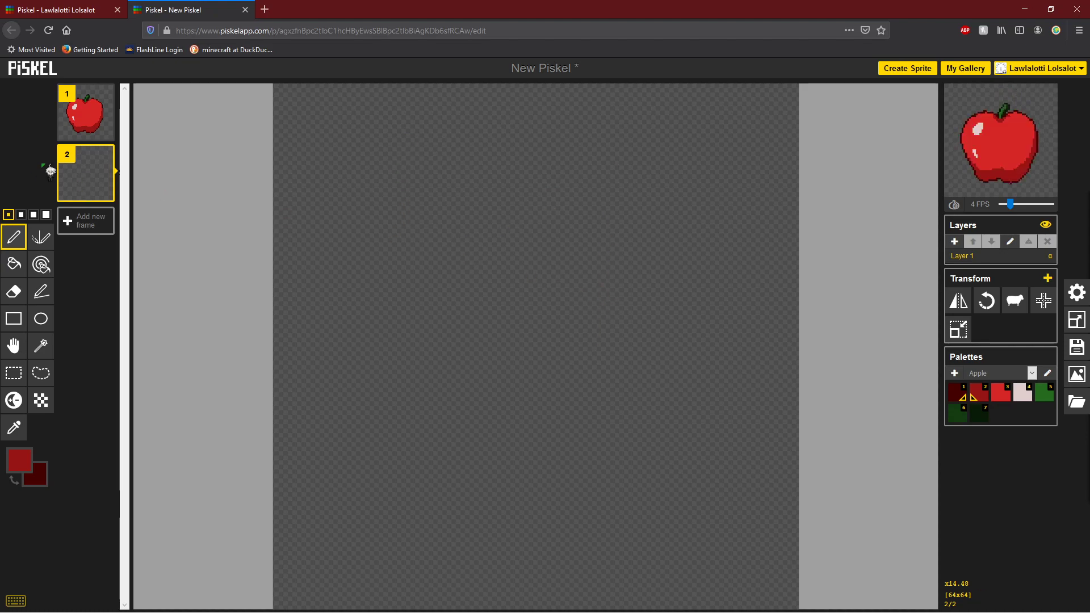
click(86, 113)
click(96, 190)
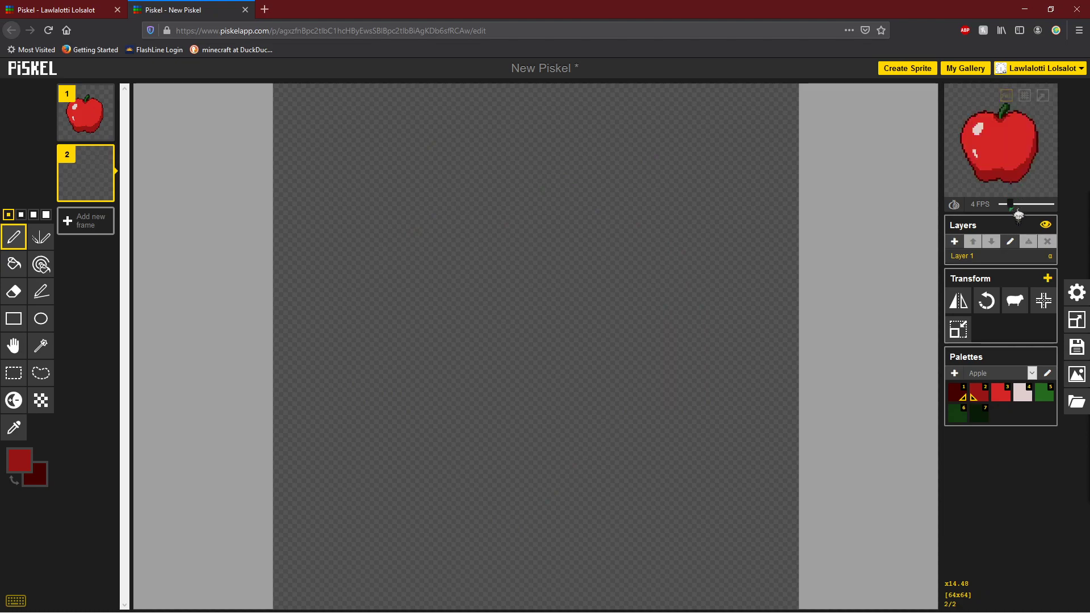
Set the animation preview to 0 FPS and turn on onion skinning
drag(1010, 204, 1002, 203)
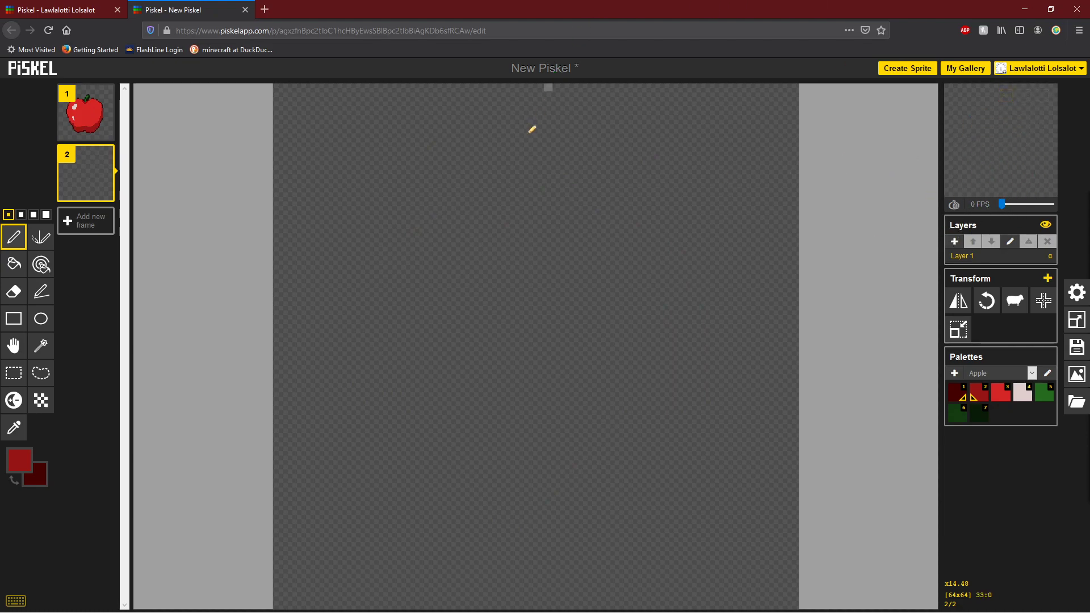
click(955, 204)
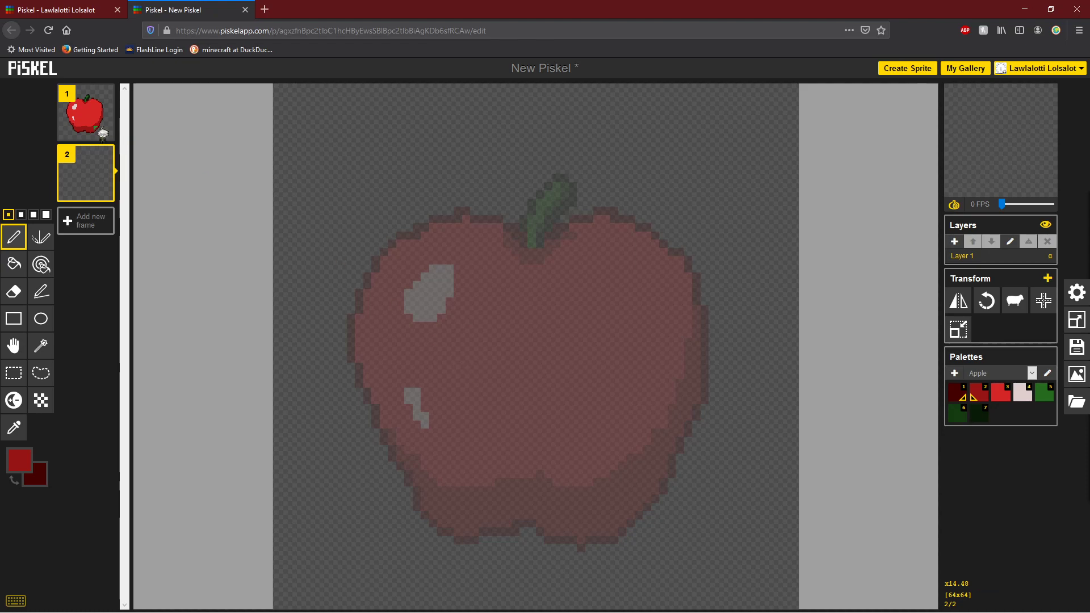
Copy the whole apple from frame 1 with a rectangle selection and paste it in the same place on frame 2
click(85, 113)
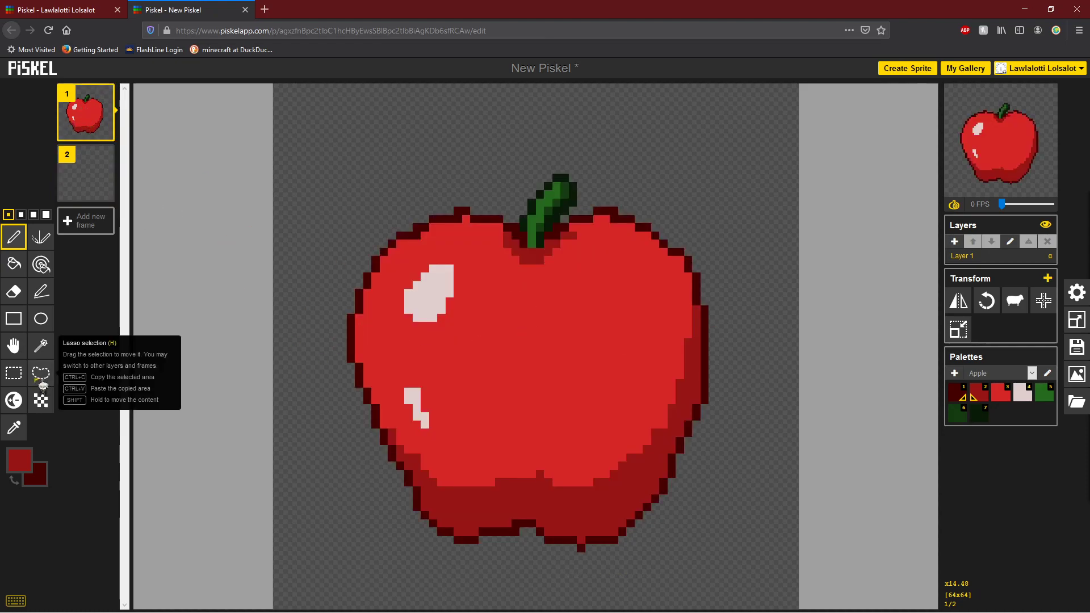
click(13, 373)
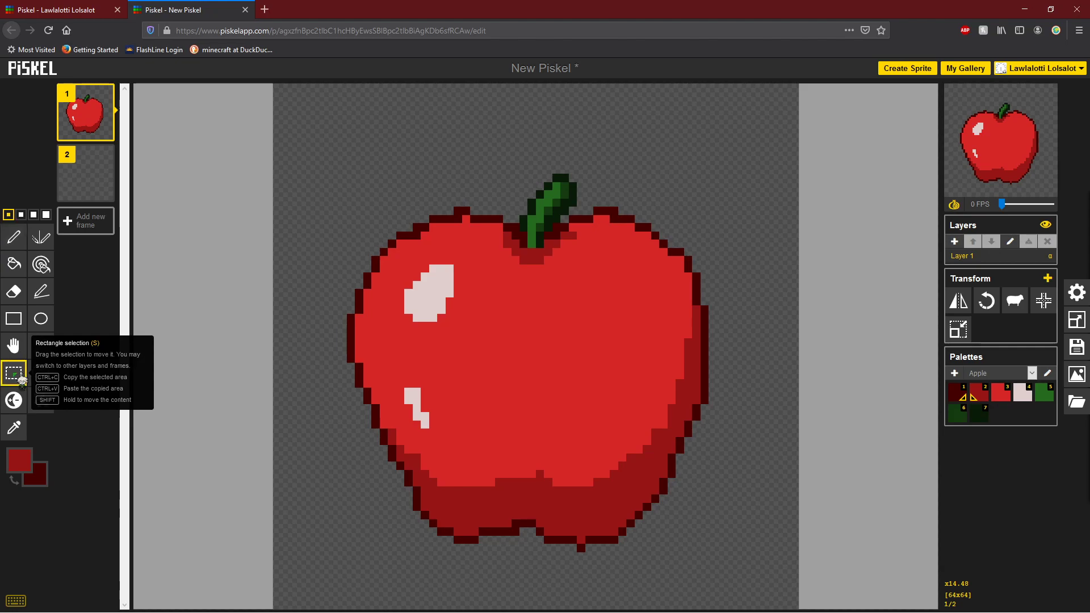
mouse_move(301, 137)
mouse_down()
mouse_move(327, 170)
mouse_move(601, 377)
mouse_move(764, 579)
mouse_move(770, 569)
mouse_up()
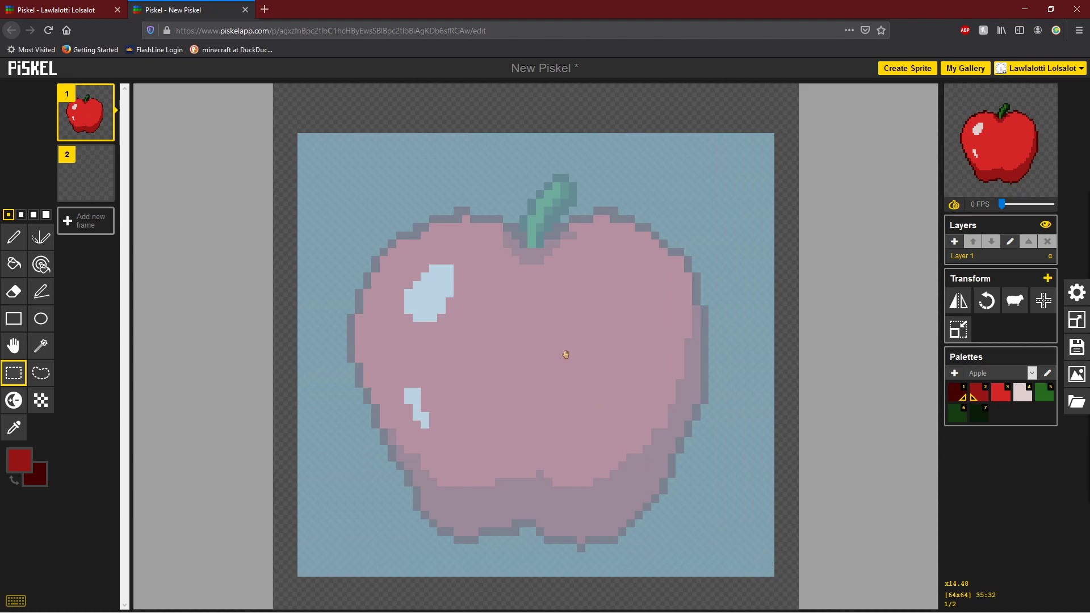
click(95, 170)
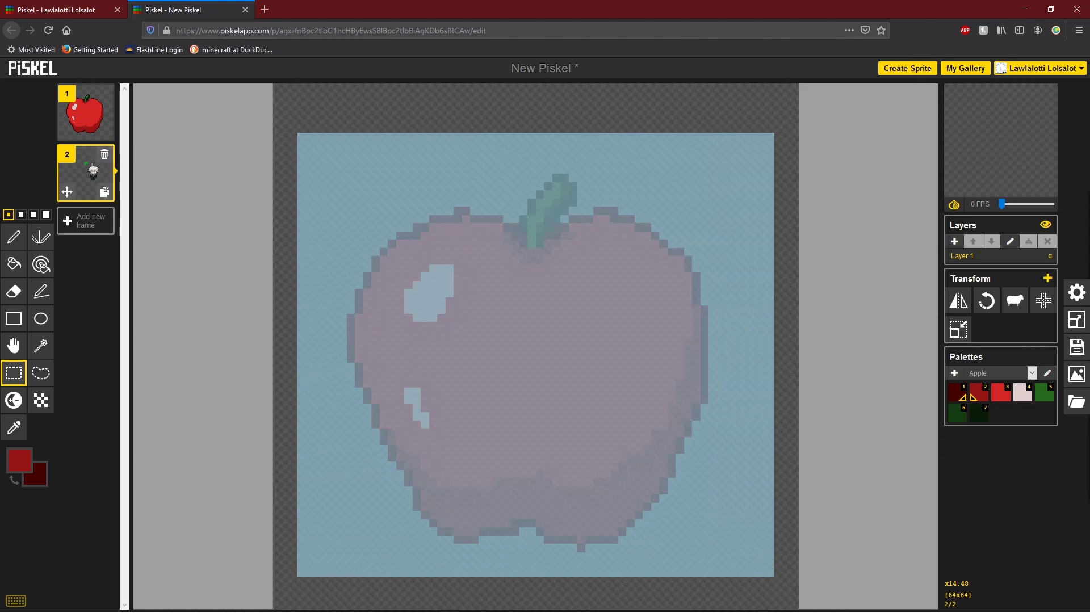
key(ctrl+v)
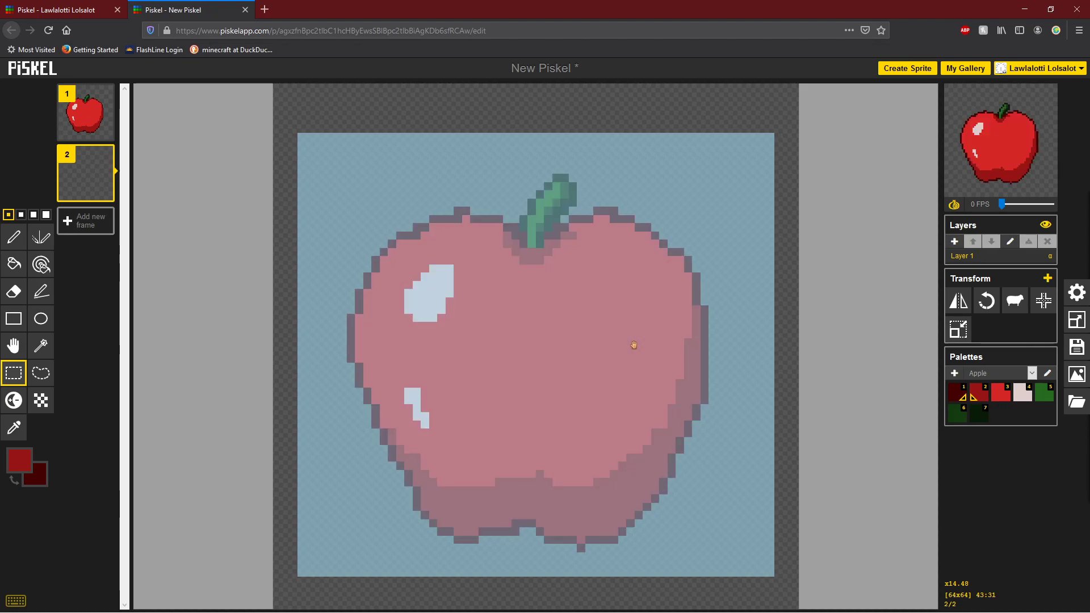
click(813, 329)
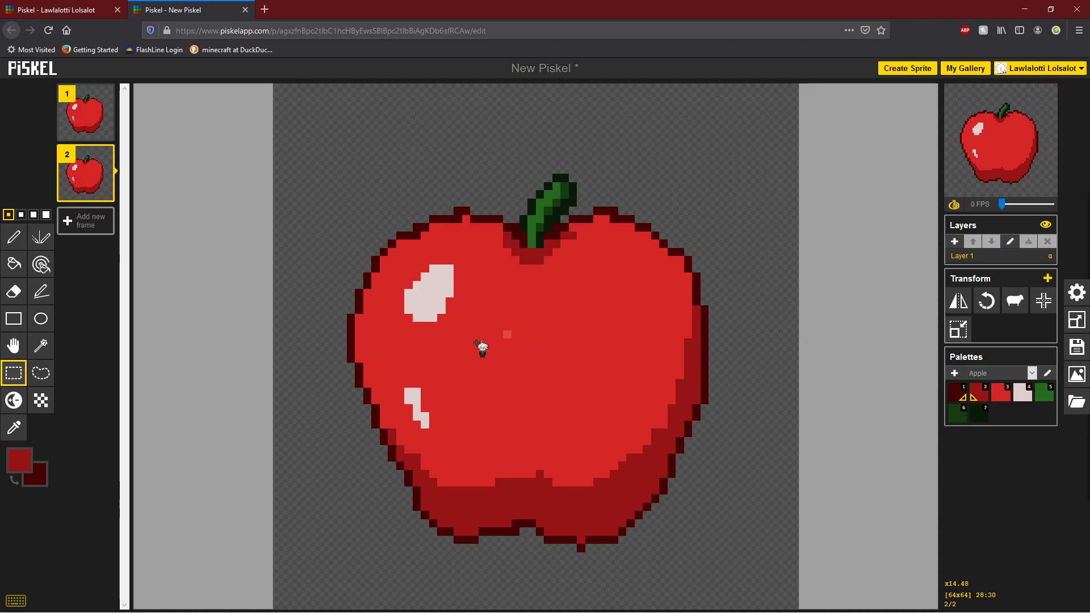
Select the apple in frame 2 with the Lasso and move it up about 8 pixels and slightly to the right
drag(315, 142, 783, 576)
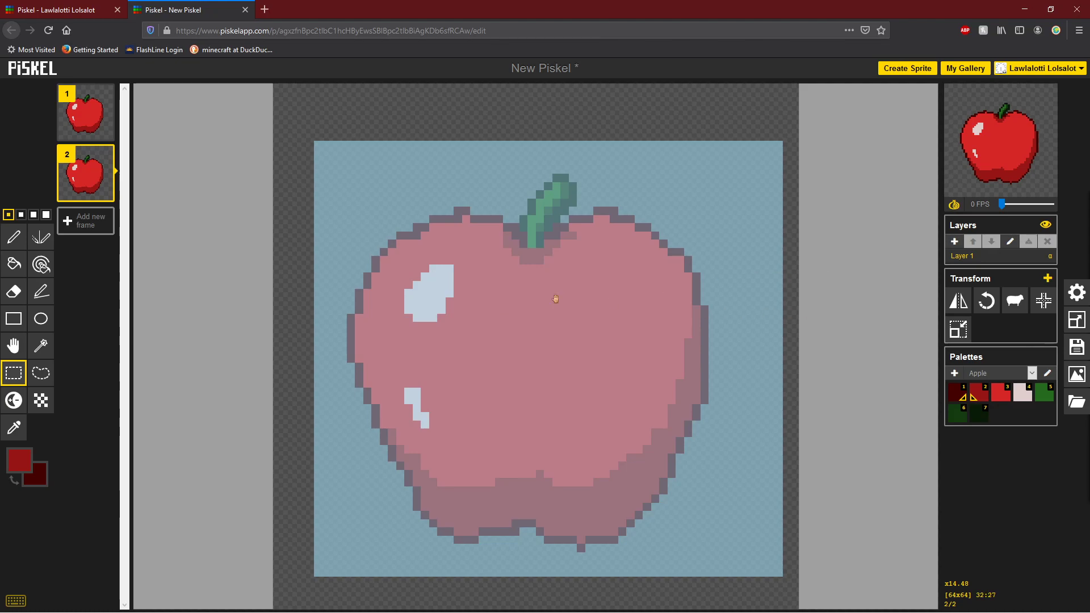
click(41, 373)
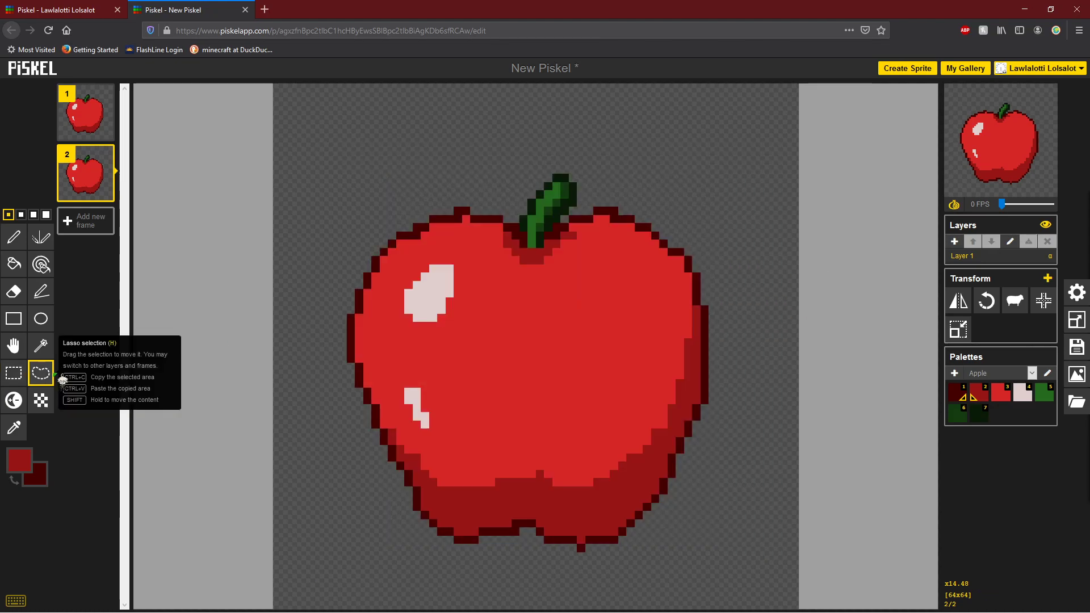
mouse_move(376, 180)
mouse_down()
mouse_move(360, 557)
mouse_move(806, 365)
mouse_move(568, 156)
mouse_move(386, 171)
mouse_move(366, 161)
mouse_move(320, 309)
mouse_move(314, 411)
mouse_move(328, 489)
mouse_move(380, 556)
mouse_move(469, 565)
mouse_move(650, 553)
mouse_move(735, 434)
mouse_move(761, 282)
mouse_move(684, 148)
mouse_move(451, 138)
mouse_move(391, 149)
mouse_up()
click(382, 122)
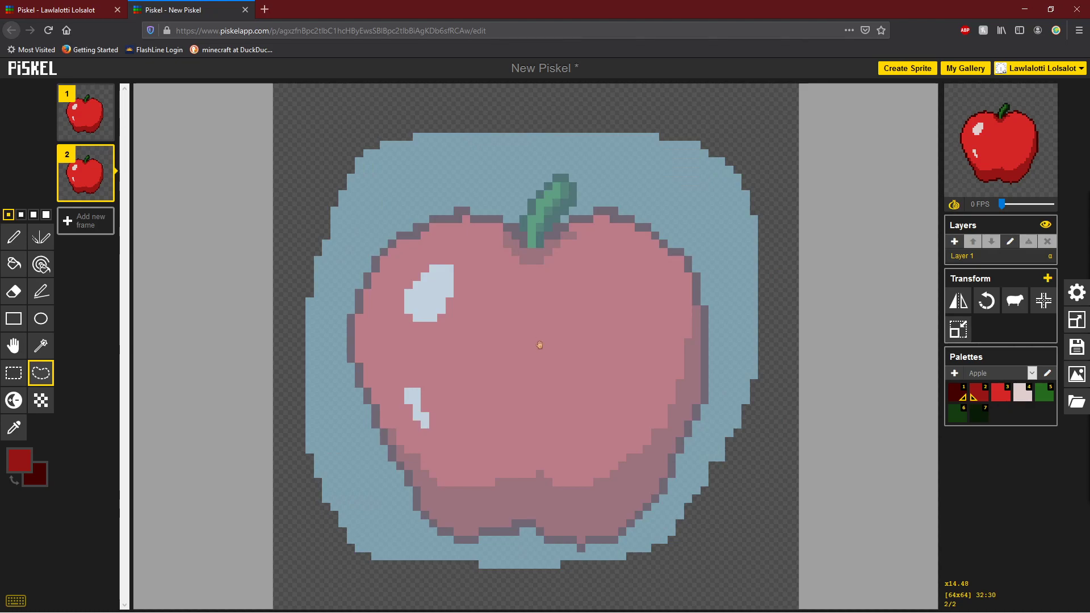
drag(546, 364, 554, 305)
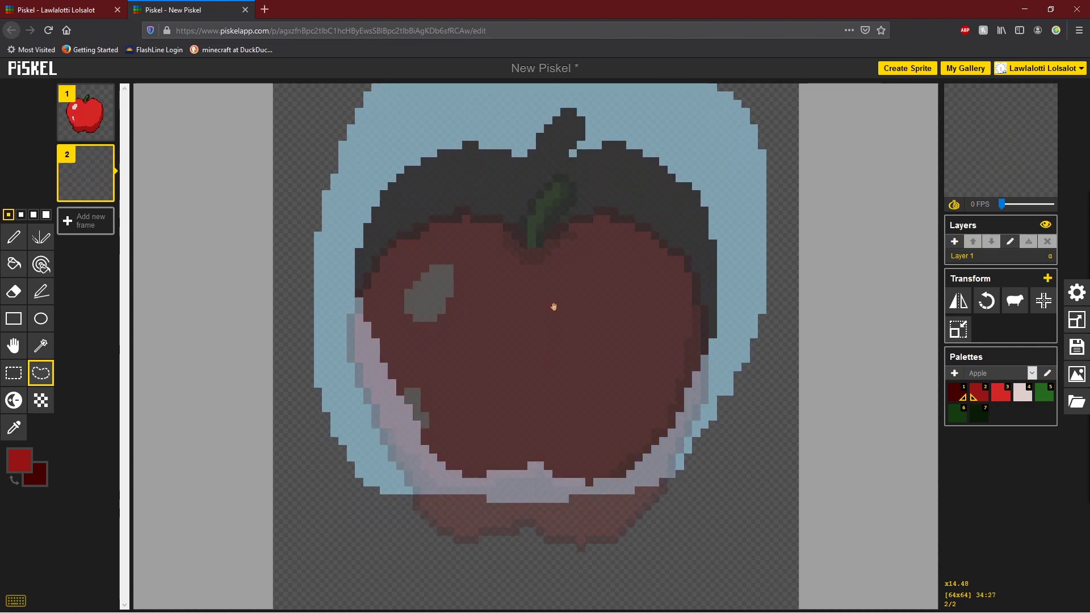
click(818, 422)
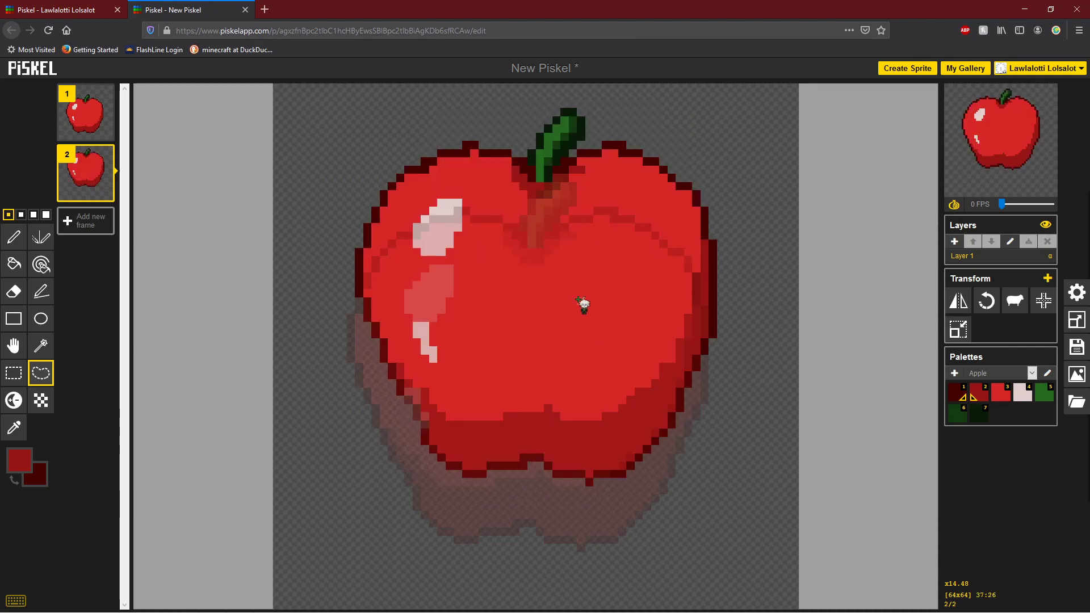
Select the raised apple in frame 2 with a rectangle selection and move it down 1 pixel
click(16, 377)
drag(332, 100, 765, 493)
mouse_move(632, 284)
mouse_down()
mouse_move(628, 267)
mouse_move(632, 329)
mouse_move(629, 245)
mouse_move(632, 272)
mouse_up()
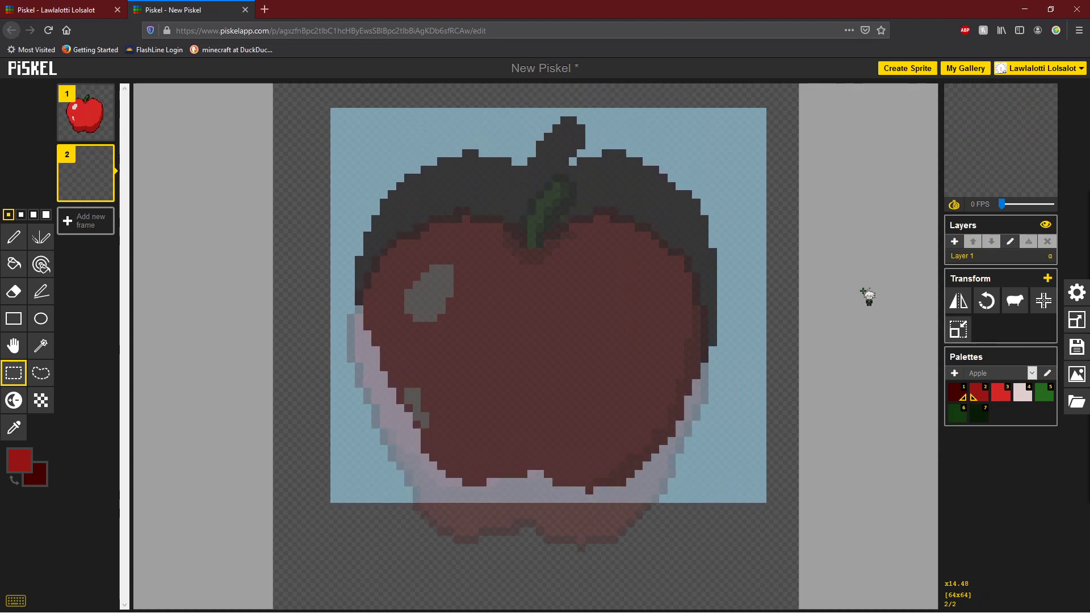
click(860, 295)
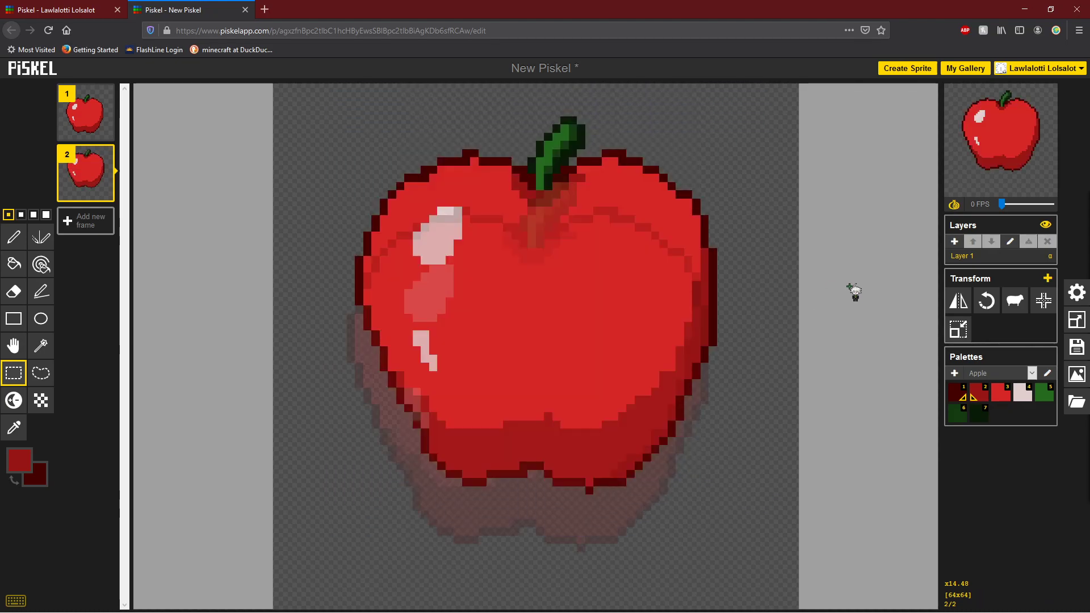
Turn off onion skinning, play the animation preview at 2 FPS and set it back to 0 FPS
click(954, 204)
drag(1002, 204, 1006, 205)
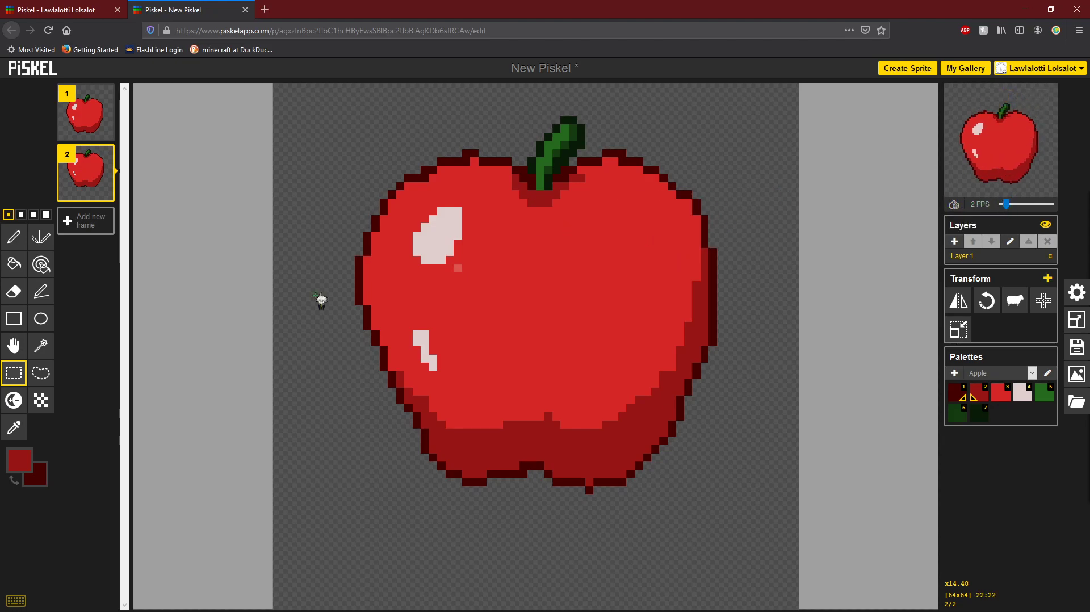
click(41, 318)
drag(1006, 203, 1002, 204)
Try an ellipse and a rectangle drawn over the apple in frame 2, undoing each shape
mouse_move(316, 118)
mouse_down()
mouse_move(740, 457)
mouse_move(772, 517)
mouse_up()
key(ctrl+z)
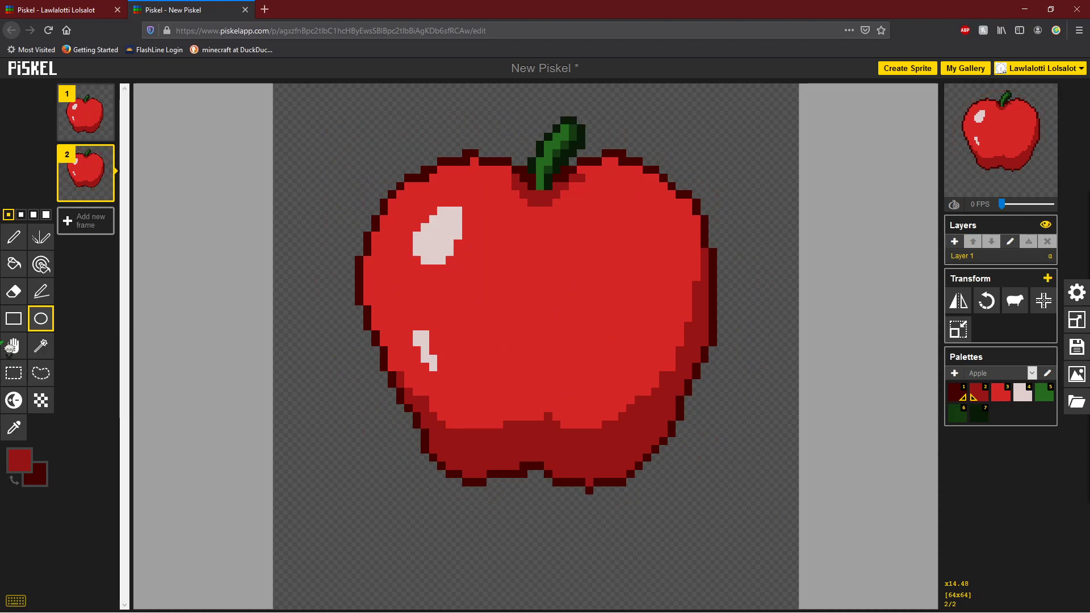
click(13, 318)
drag(327, 128, 327, 145)
drag(435, 250, 742, 539)
key(ctrl+z)
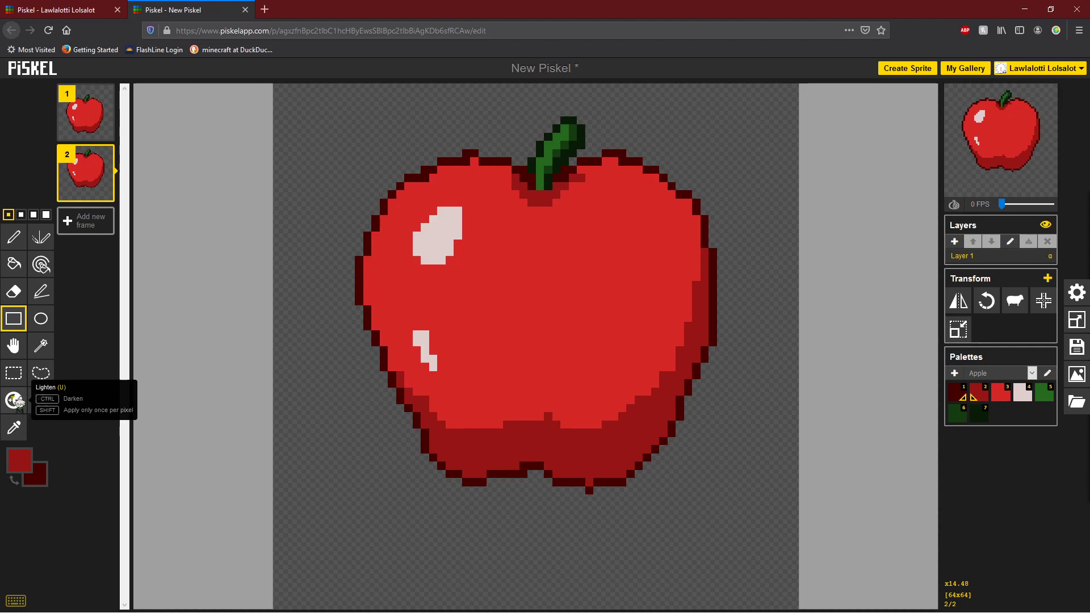
Examine the colours of the Apple palette in the palette editor and close it
click(1057, 375)
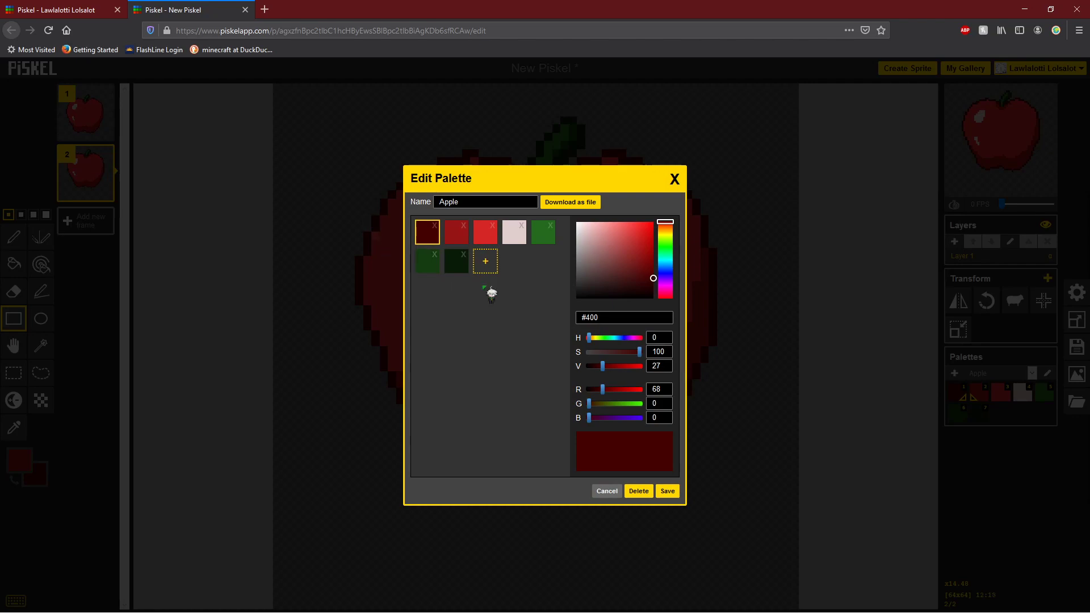
click(675, 180)
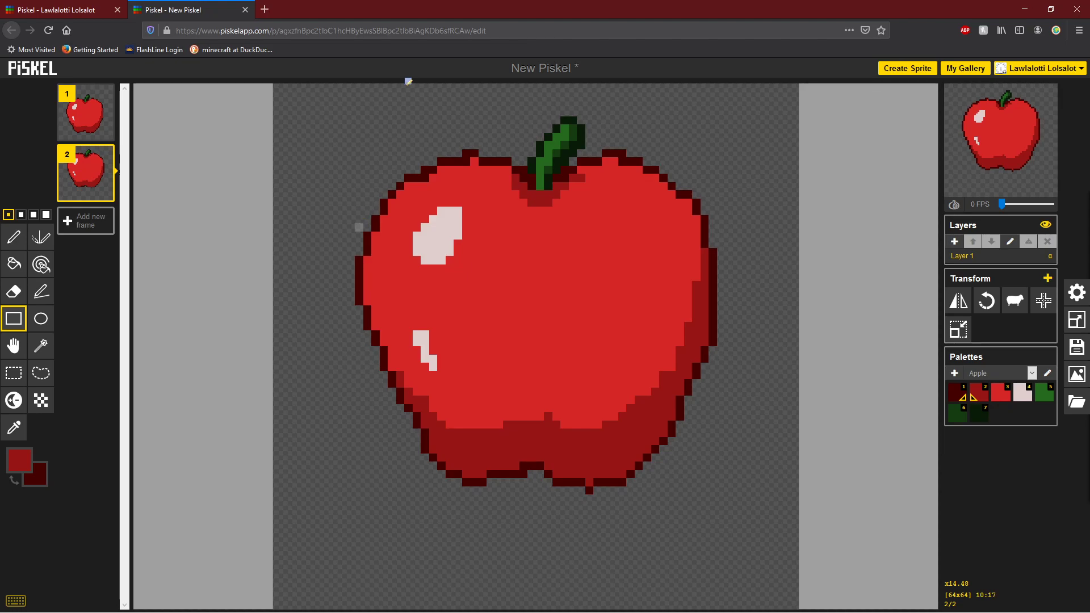
Try darkening scattered pixels in the middle of the apple with the Lighten tool and undo the strokes
click(17, 402)
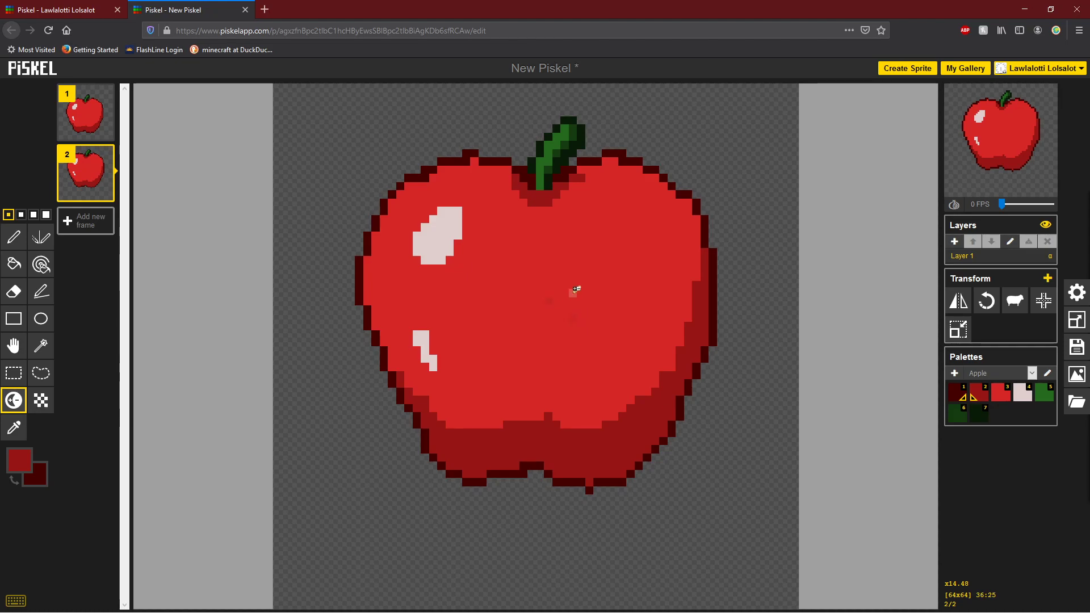
mouse_move(583, 282)
mouse_down()
mouse_move(544, 275)
mouse_move(537, 260)
mouse_move(554, 250)
mouse_move(590, 262)
mouse_move(595, 317)
mouse_move(523, 337)
mouse_move(516, 309)
mouse_up()
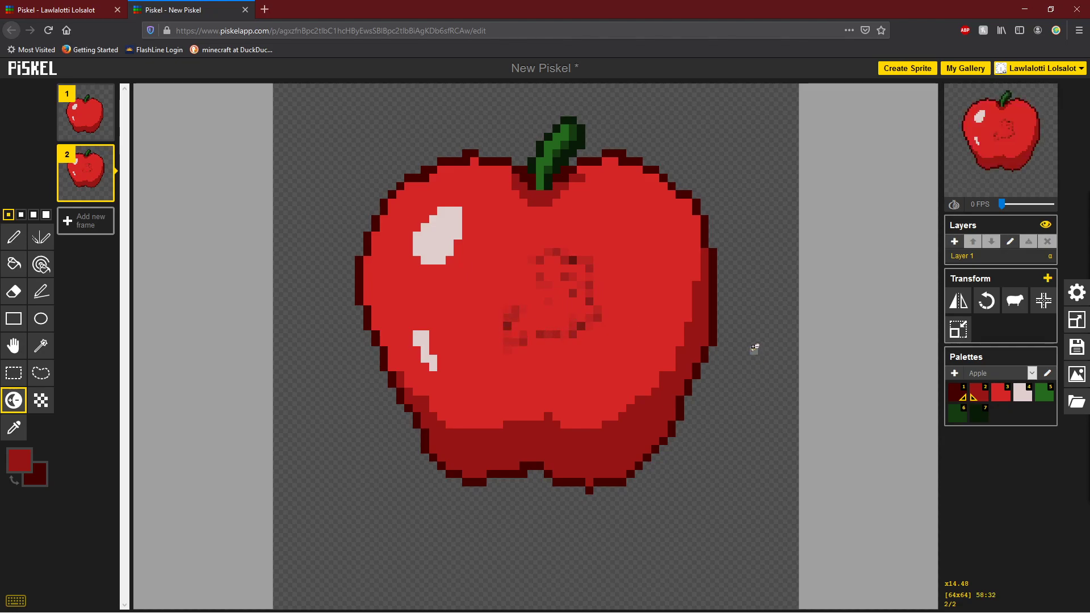
key(ctrl+z)
key(ctrl+z)
key(ctrl+z)
key(ctrl+z)
key(ctrl+z)
key(ctrl+z)
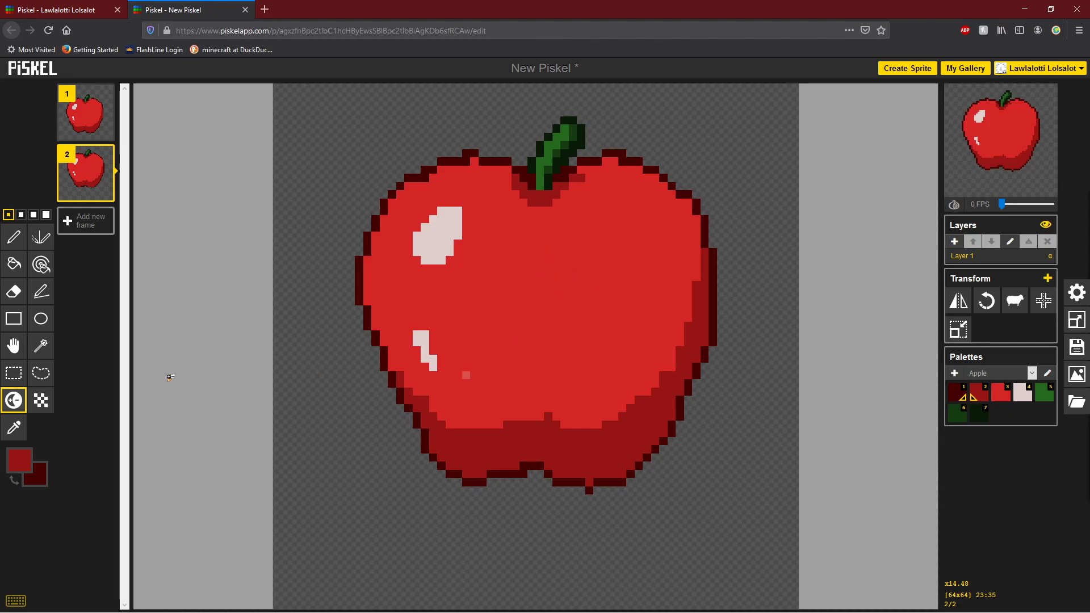
Try the Dithering tool with medium and darkest red on the empty area below the apple and undo the strokes
click(42, 405)
mouse_move(375, 481)
mouse_down()
mouse_move(442, 538)
mouse_move(479, 531)
mouse_move(411, 521)
mouse_move(379, 483)
mouse_move(442, 533)
mouse_move(469, 534)
mouse_move(419, 514)
mouse_move(397, 484)
mouse_move(424, 514)
mouse_move(420, 499)
mouse_move(471, 526)
mouse_move(396, 473)
mouse_up()
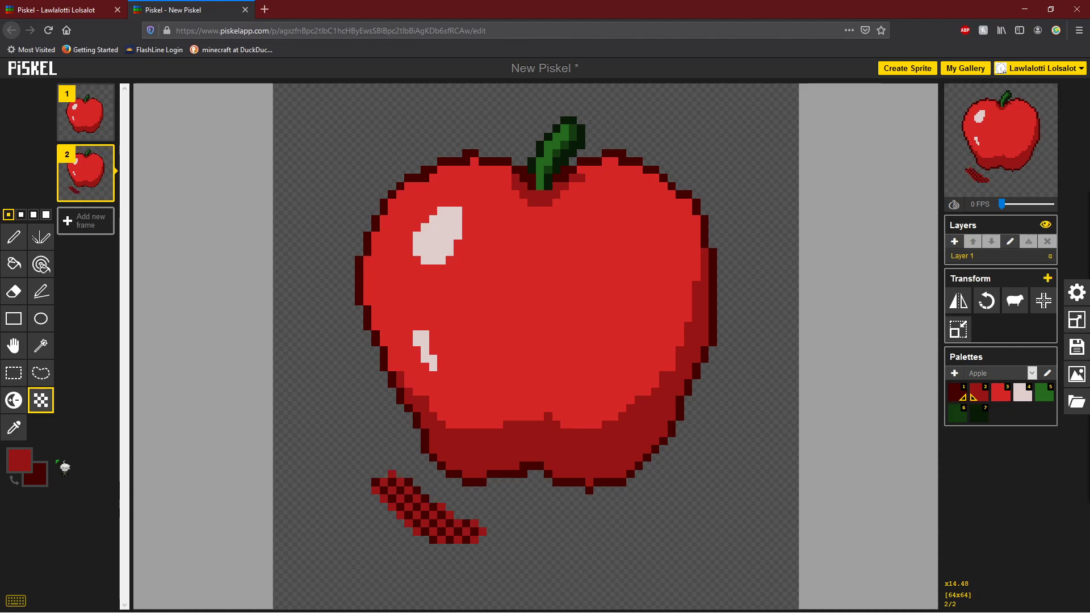
mouse_move(342, 522)
mouse_down()
mouse_move(429, 551)
mouse_move(459, 543)
mouse_move(403, 545)
mouse_move(364, 522)
mouse_move(427, 539)
mouse_move(365, 516)
mouse_move(388, 523)
mouse_up()
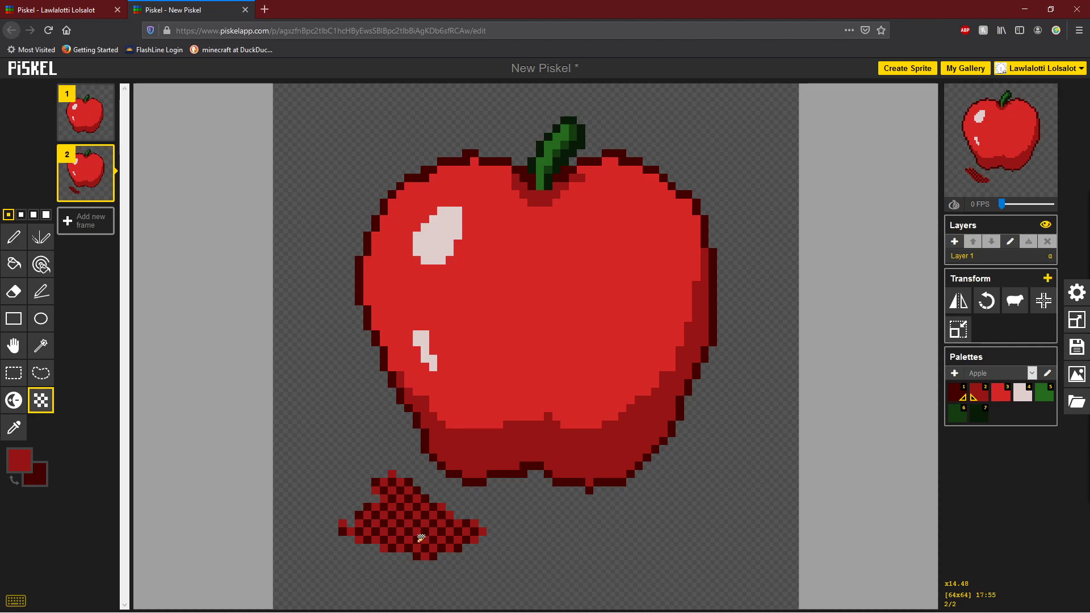
key(ctrl+z)
key(ctrl+z)
key(ctrl+z)
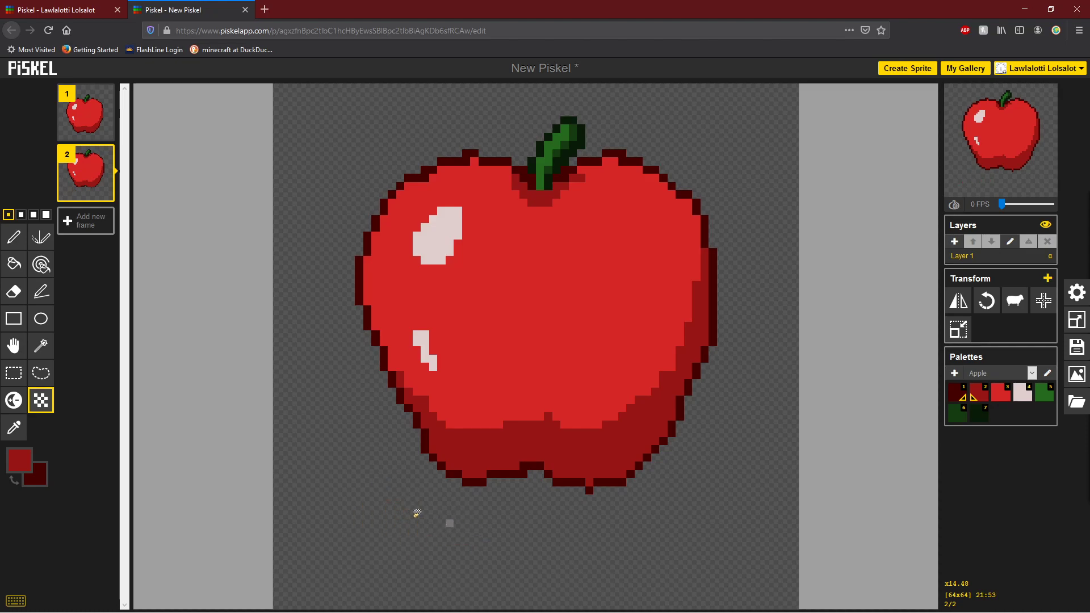
Draw a straight medium red line across the full canvas width below the apple and fill the area beneath it
click(14, 236)
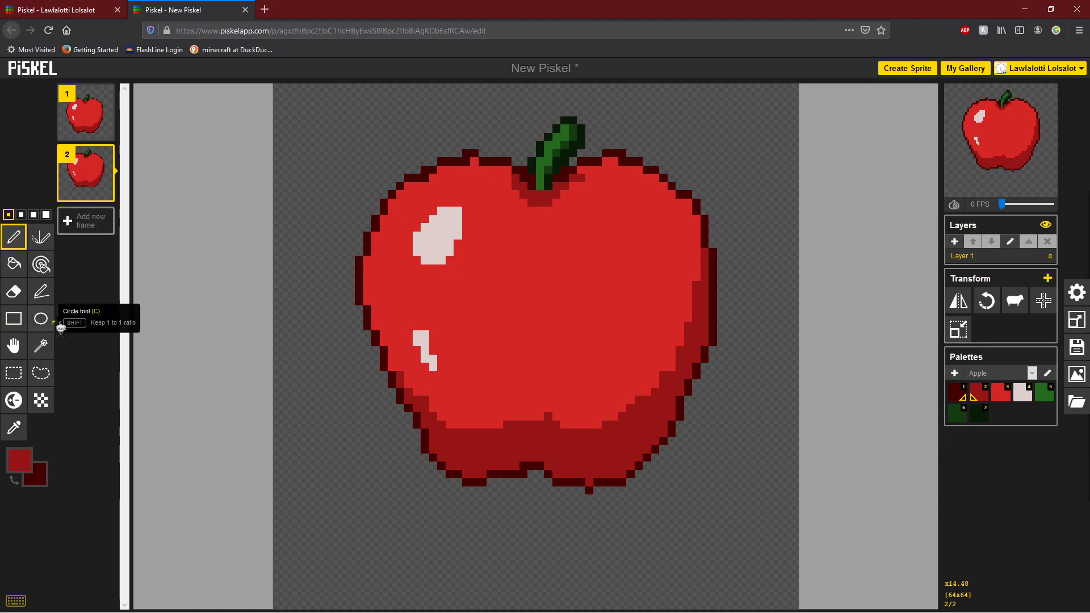
click(43, 292)
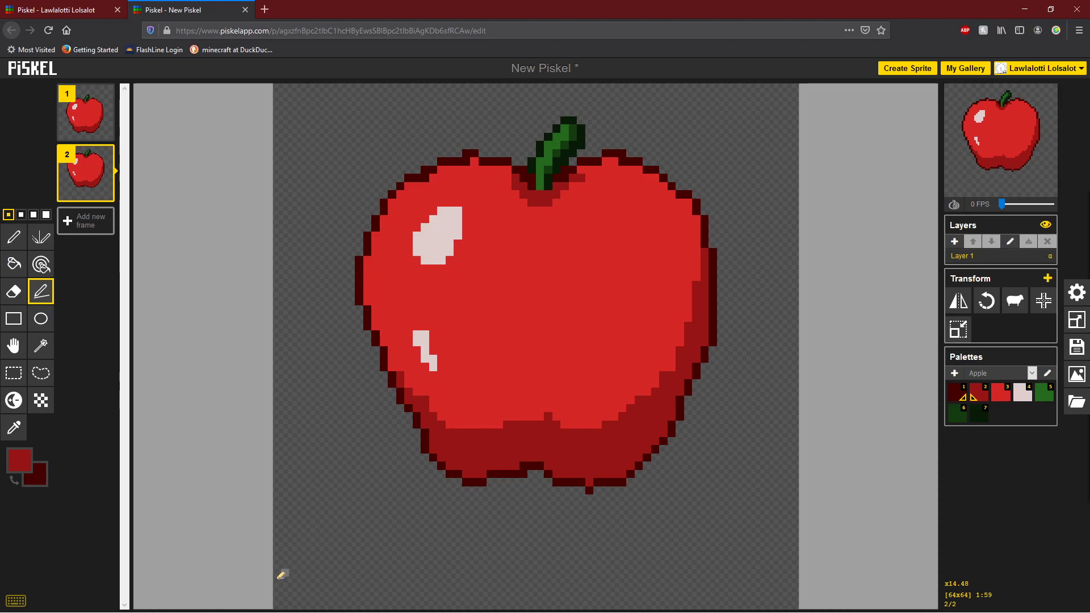
mouse_move(279, 573)
mouse_down()
mouse_move(781, 555)
mouse_move(798, 568)
mouse_up()
click(14, 263)
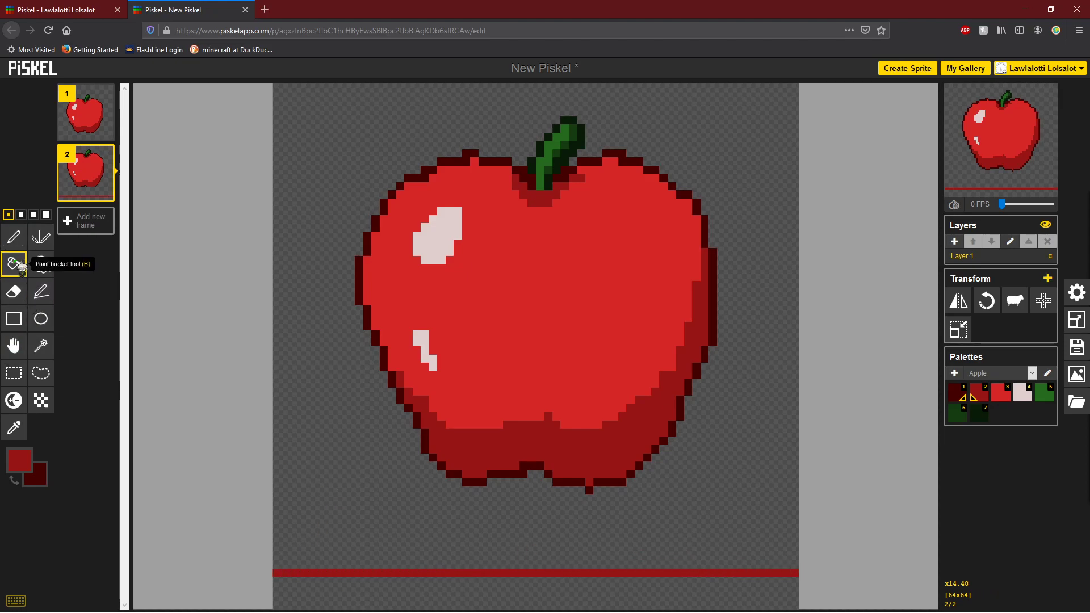
click(434, 596)
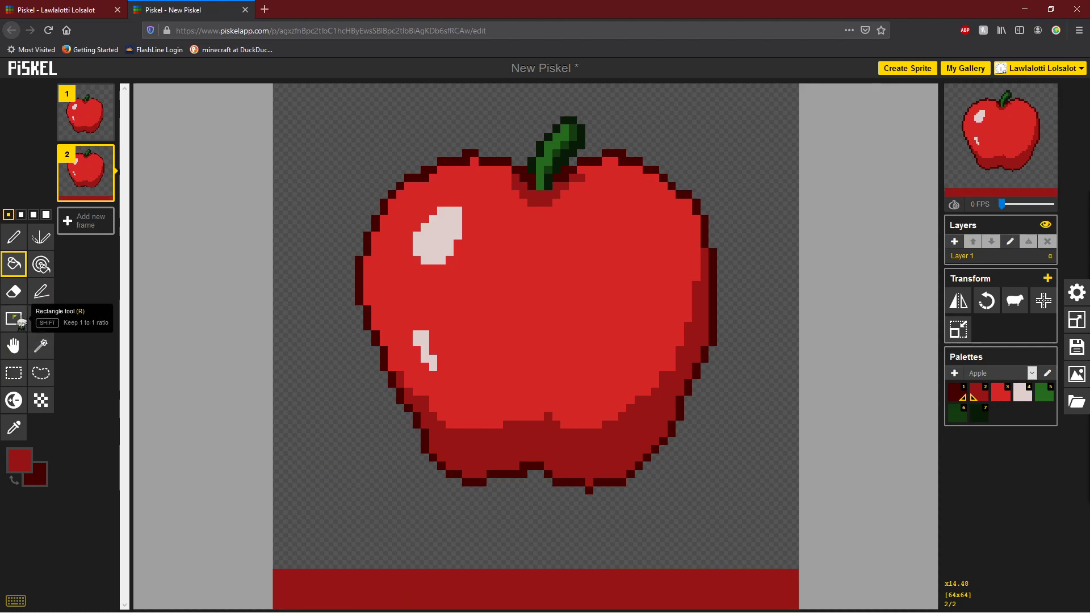
Make the darkest red the primary colour, draw a full-width line above the medium red band and fill the gap between them
click(36, 476)
click(112, 437)
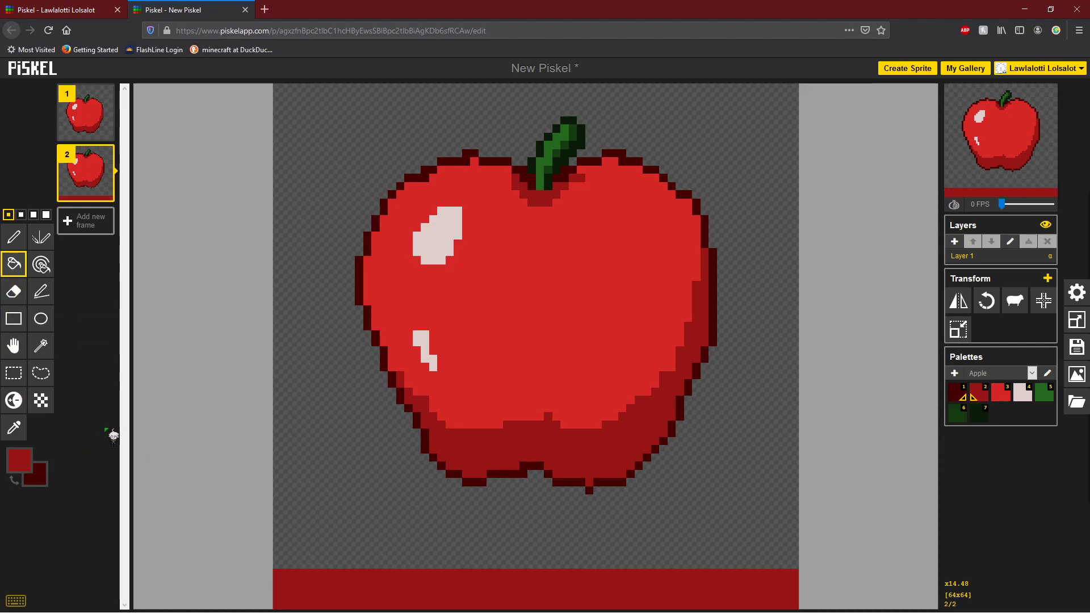
key(x)
click(14, 238)
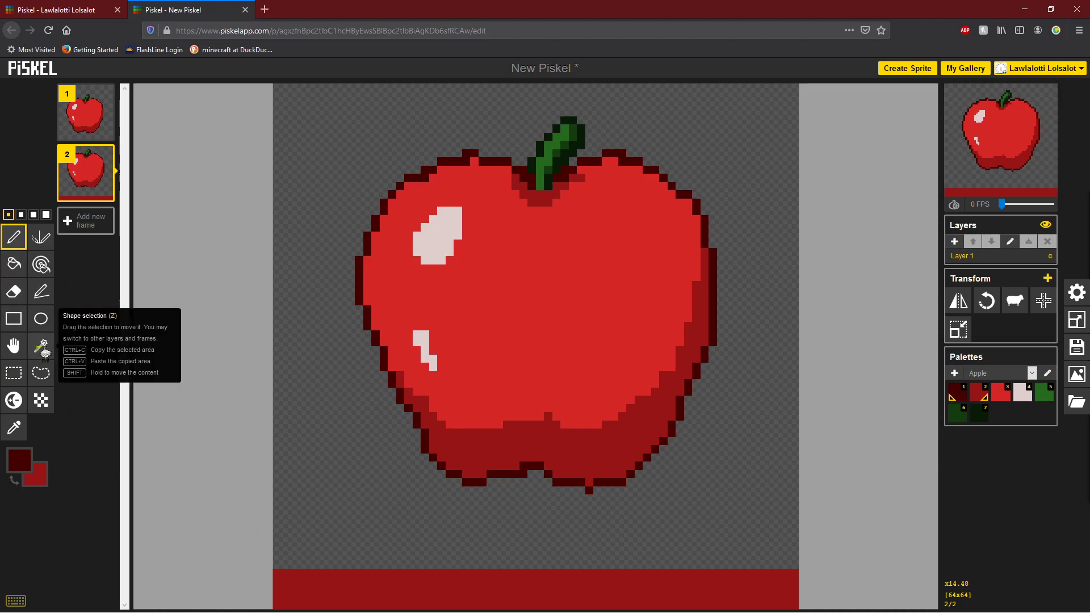
click(40, 291)
drag(281, 518, 823, 518)
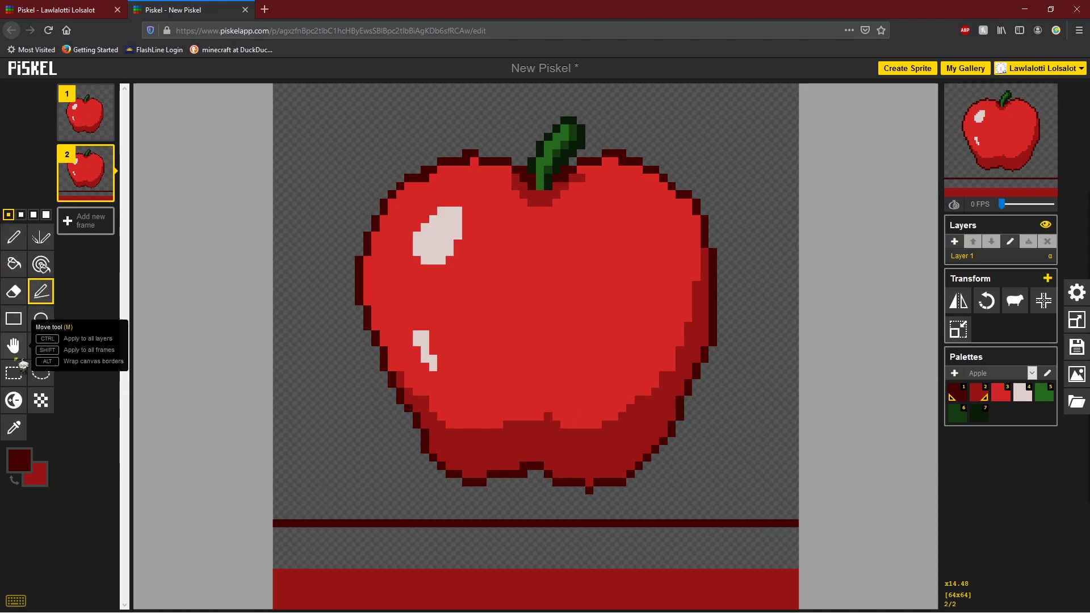
click(13, 263)
click(395, 555)
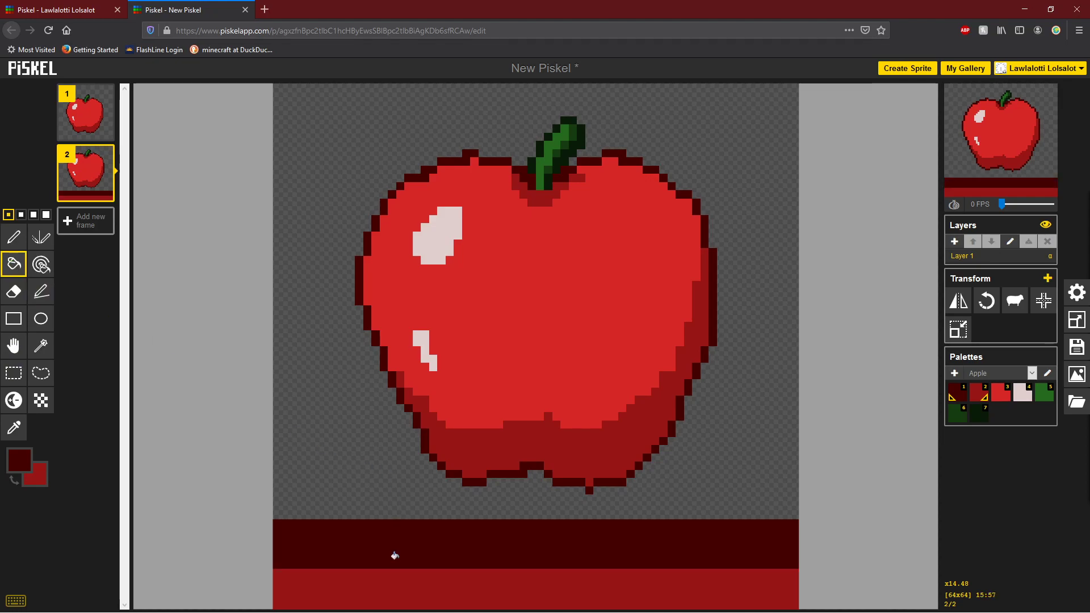
Draw alternating darkest-red pixels with the Pen tool along the top row of the medium red band, across the full canvas width
click(13, 240)
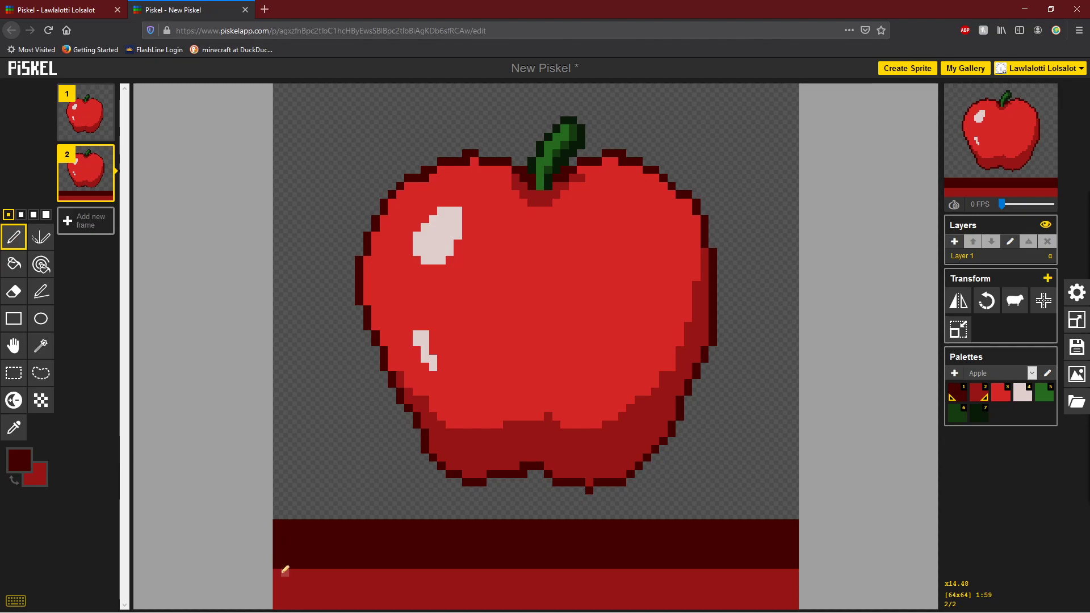
click(320, 570)
click(351, 572)
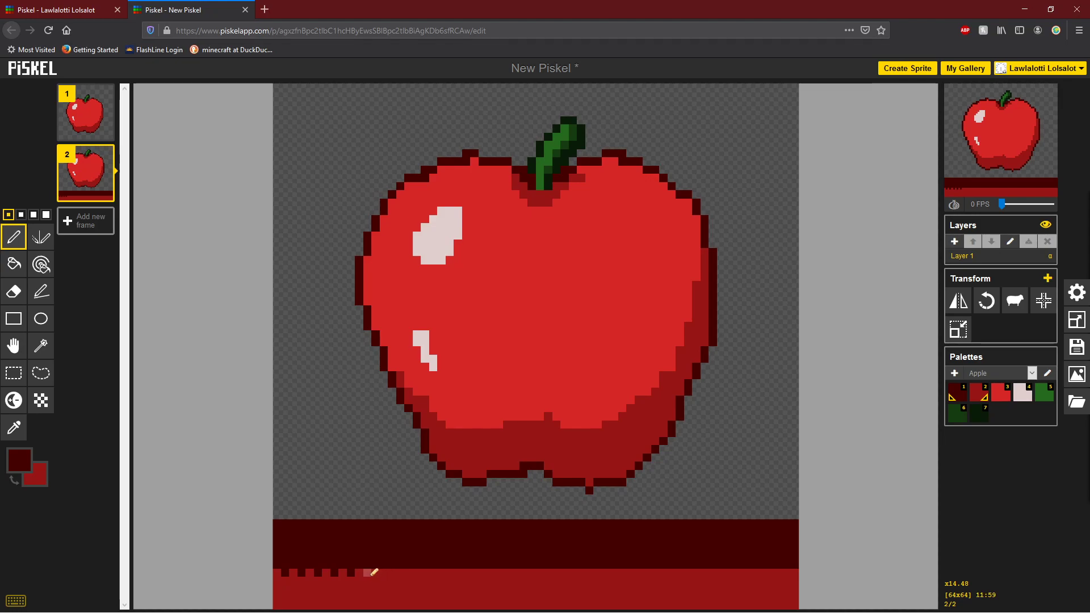
click(418, 571)
click(484, 572)
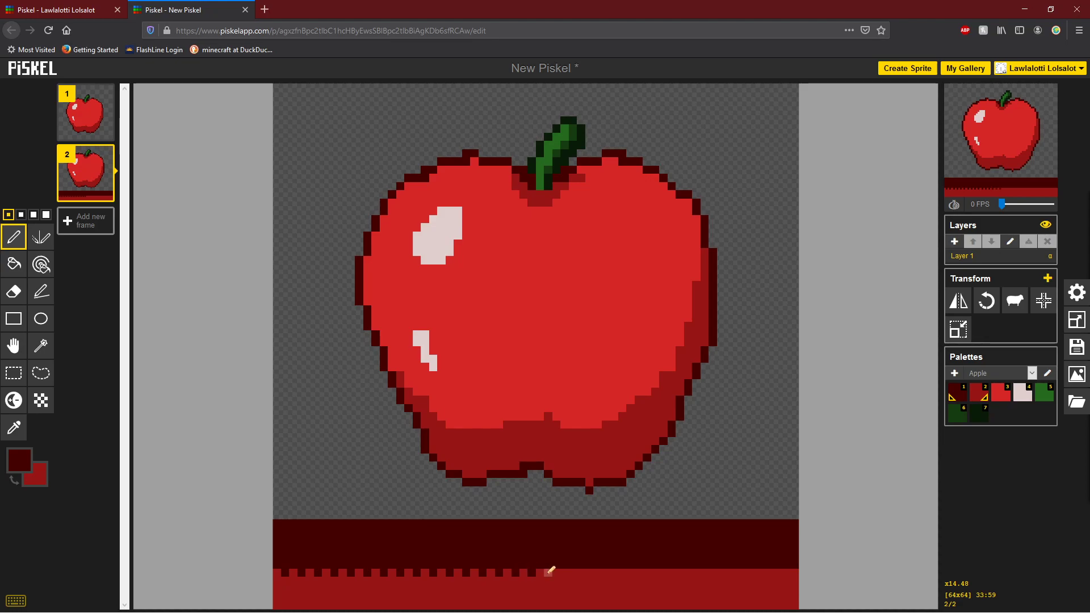
click(565, 572)
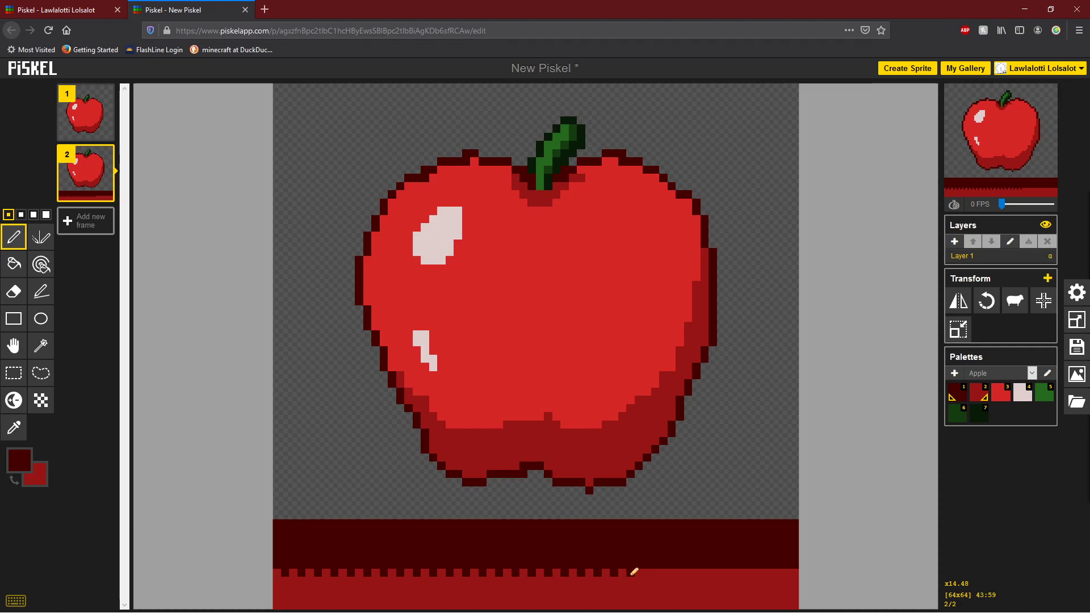
click(663, 572)
click(747, 573)
click(764, 571)
click(779, 572)
click(793, 573)
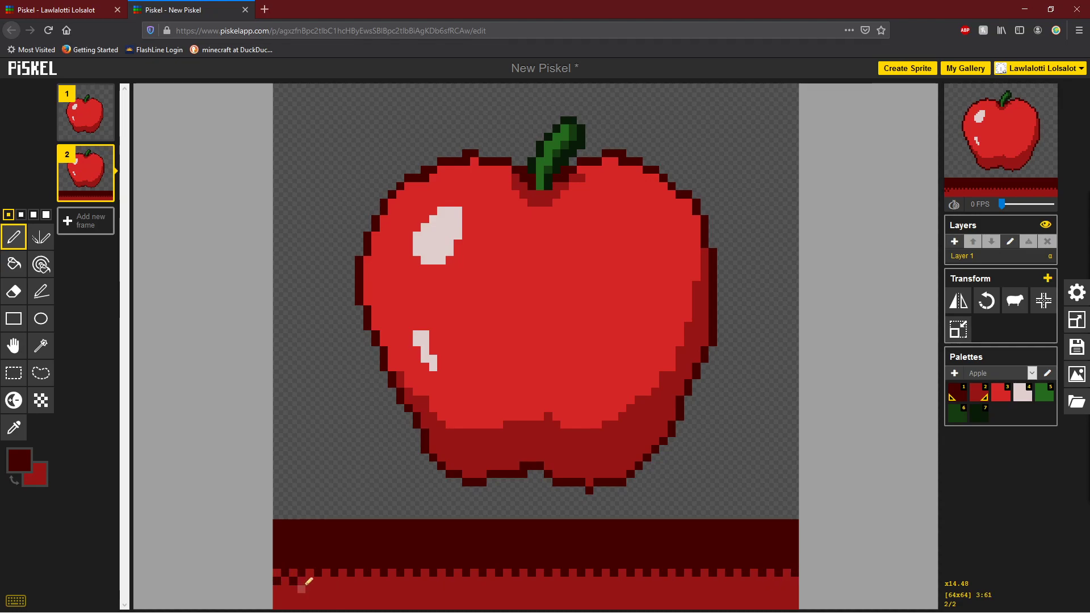
Begin a second row of alternating darkest-red pixels just below, offset by one pixel to form a checker pattern
click(327, 581)
click(343, 581)
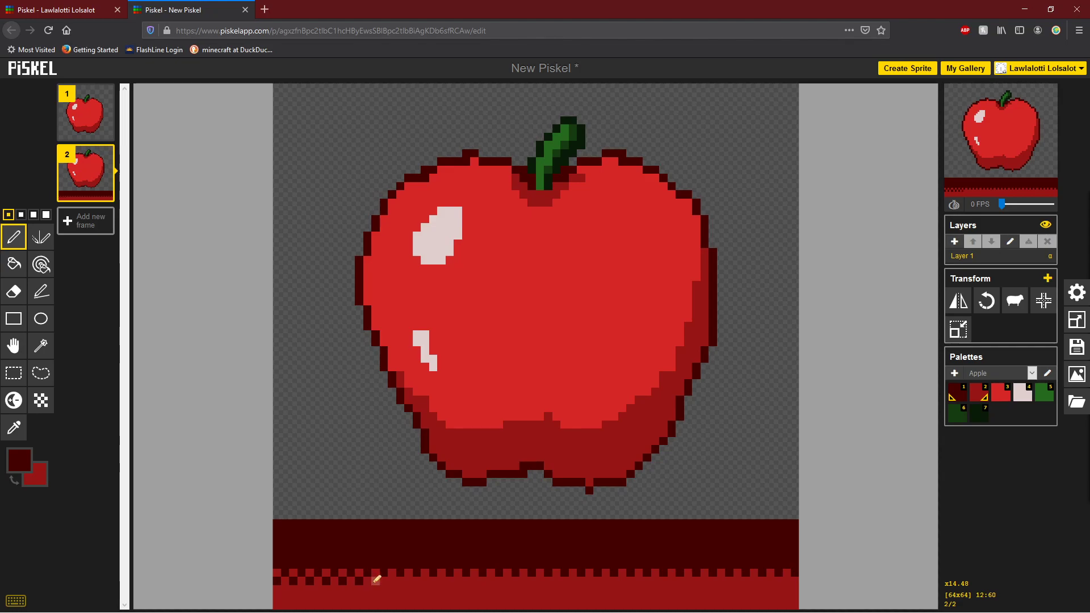
click(392, 581)
Dither the boundary between the two red bands across the canvas with the Dithering tool at the second-largest brush size
click(48, 381)
click(49, 399)
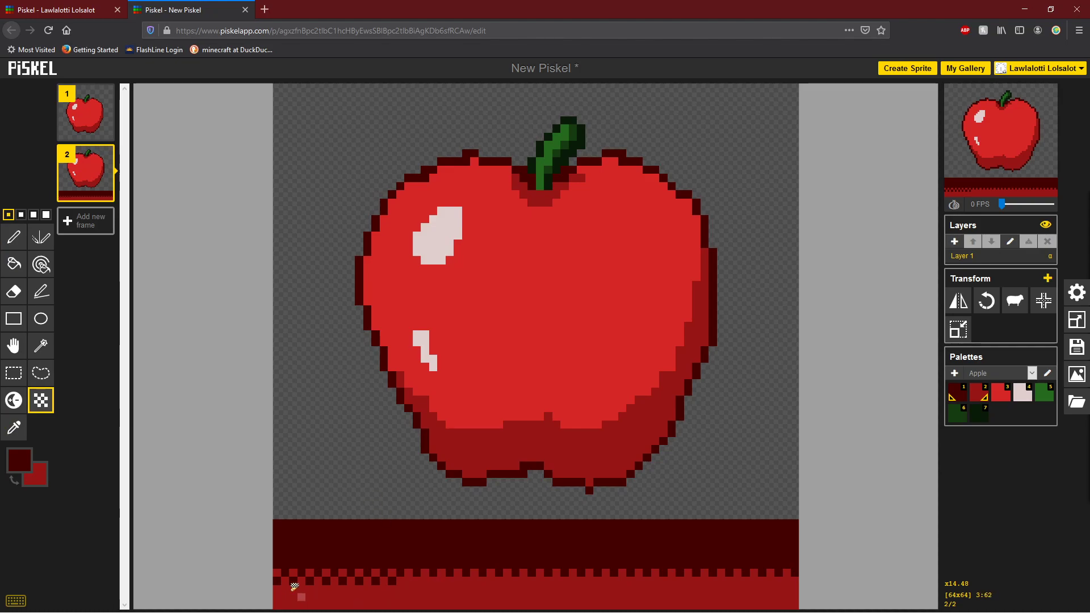
mouse_move(280, 571)
mouse_down()
mouse_move(494, 572)
mouse_move(484, 570)
mouse_up()
key(ctrl+z)
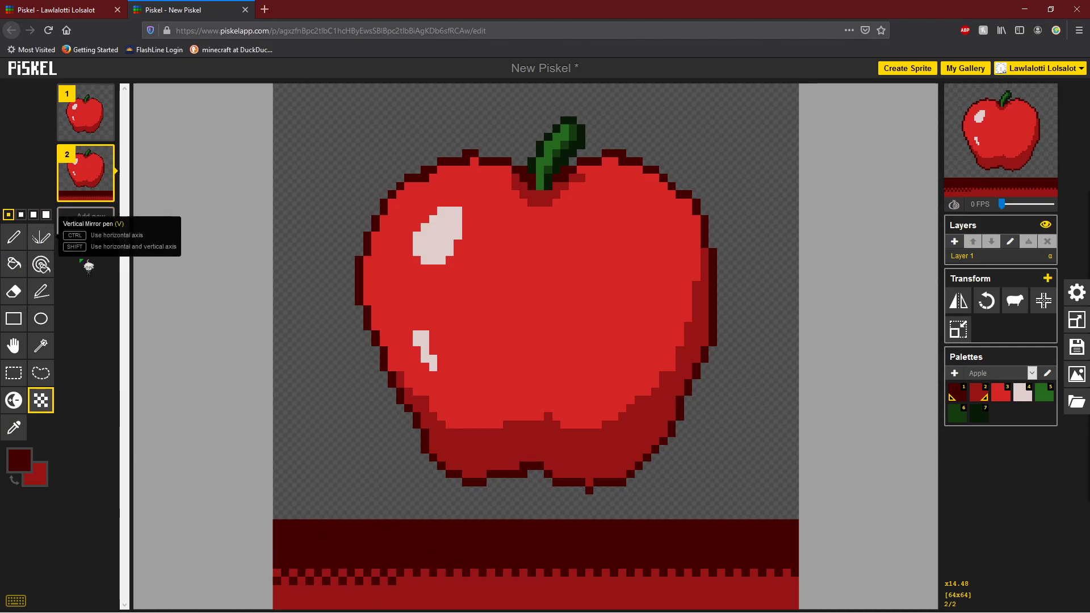
click(33, 215)
mouse_move(275, 579)
mouse_down()
mouse_move(443, 587)
mouse_move(628, 572)
mouse_move(795, 579)
mouse_move(284, 574)
mouse_up()
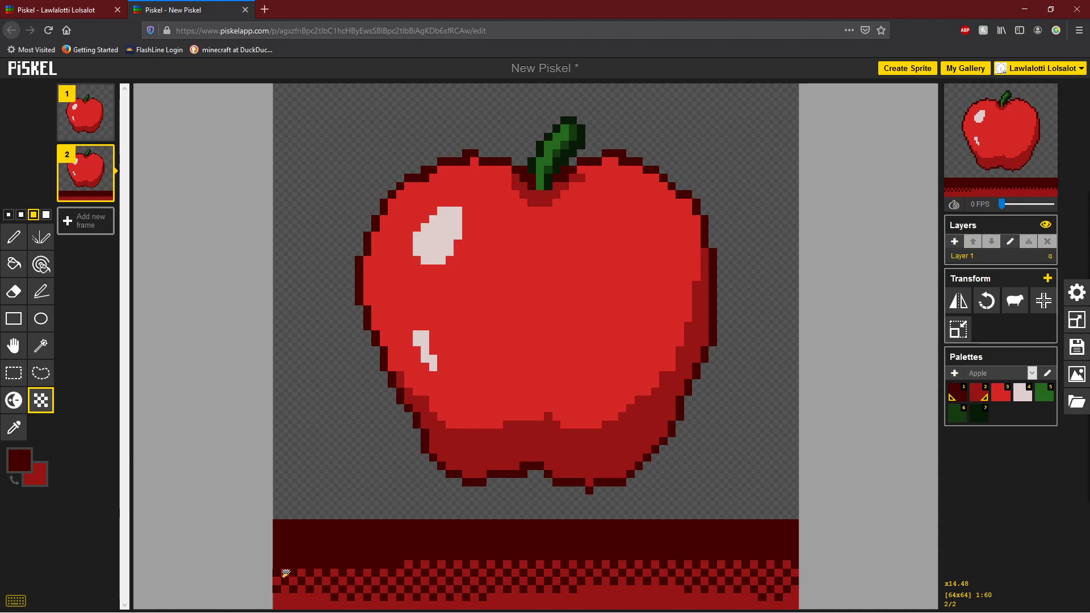
Paint out scattered medium red pixels in the upper dithered row with darkest red, using the Pen tool at the smallest size
click(13, 237)
click(8, 215)
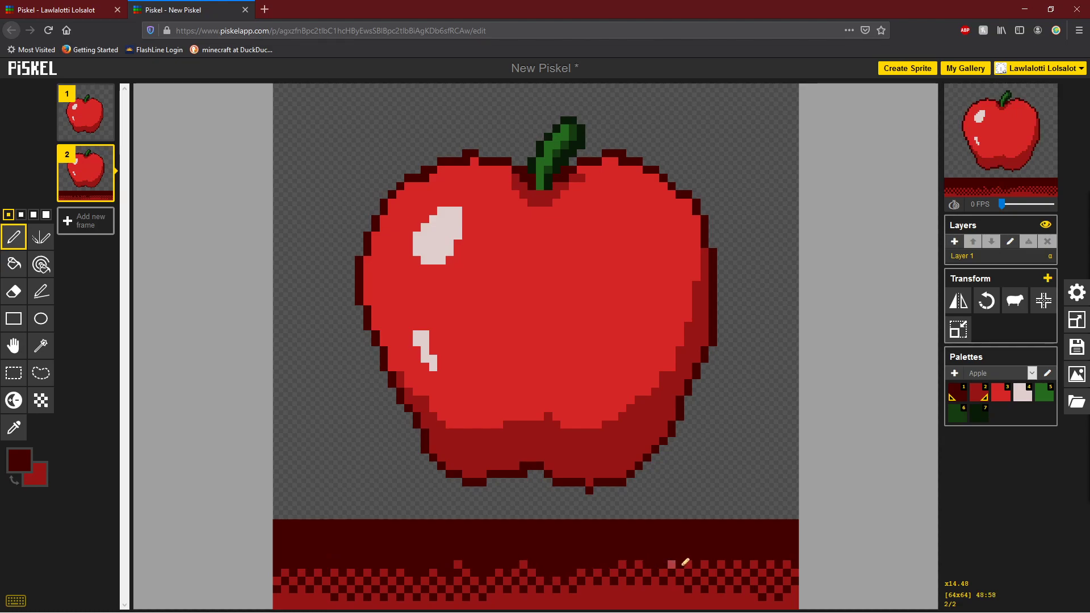
click(35, 474)
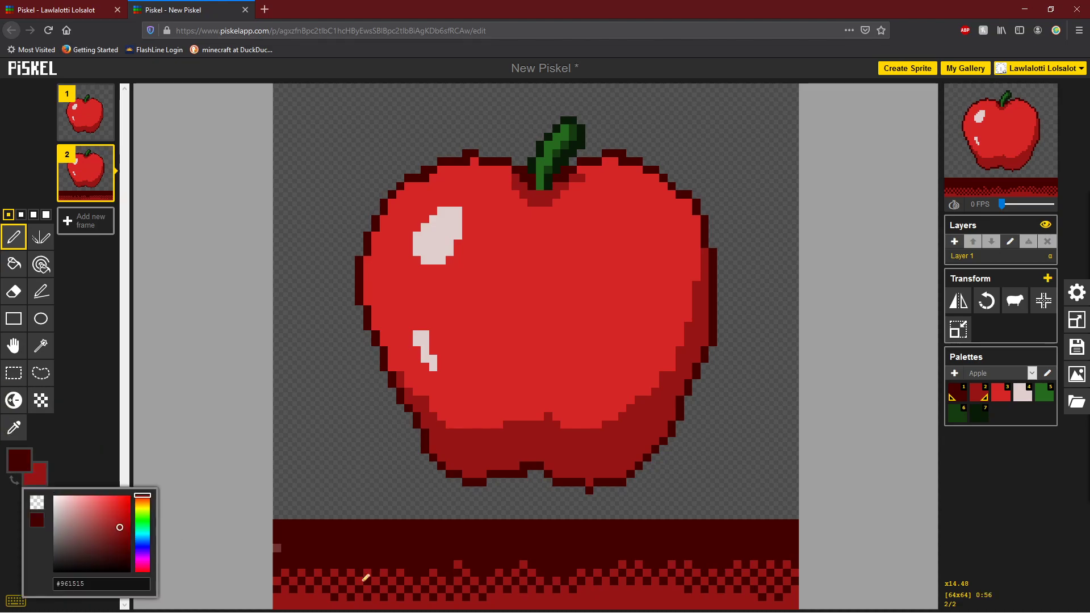
click(128, 447)
Make medium red the primary colour and paint over parts of the lower dithered rows to make the pattern irregular
key(x)
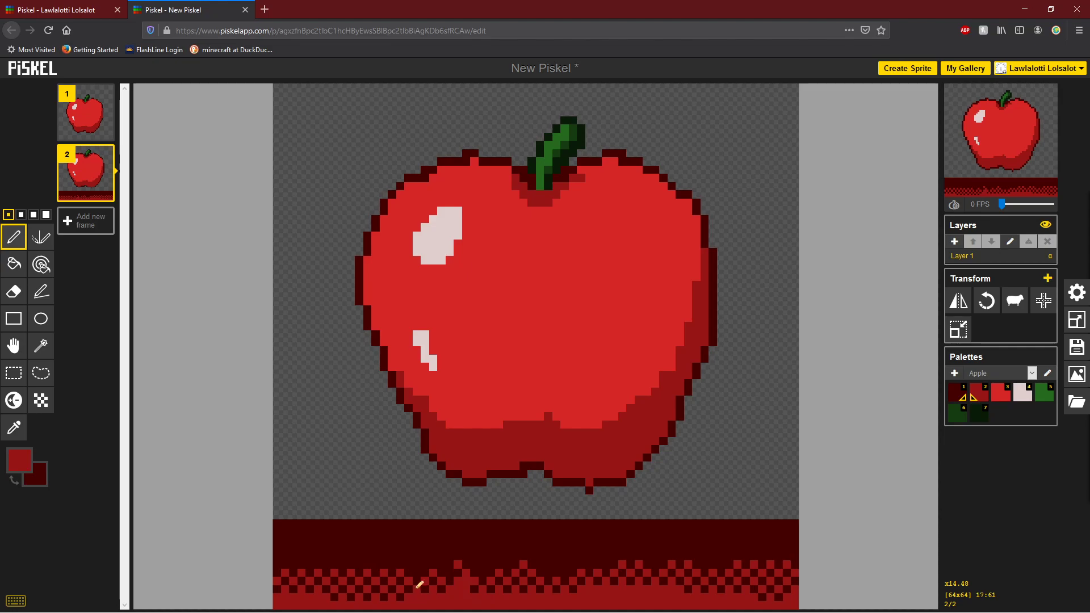
drag(397, 584, 353, 590)
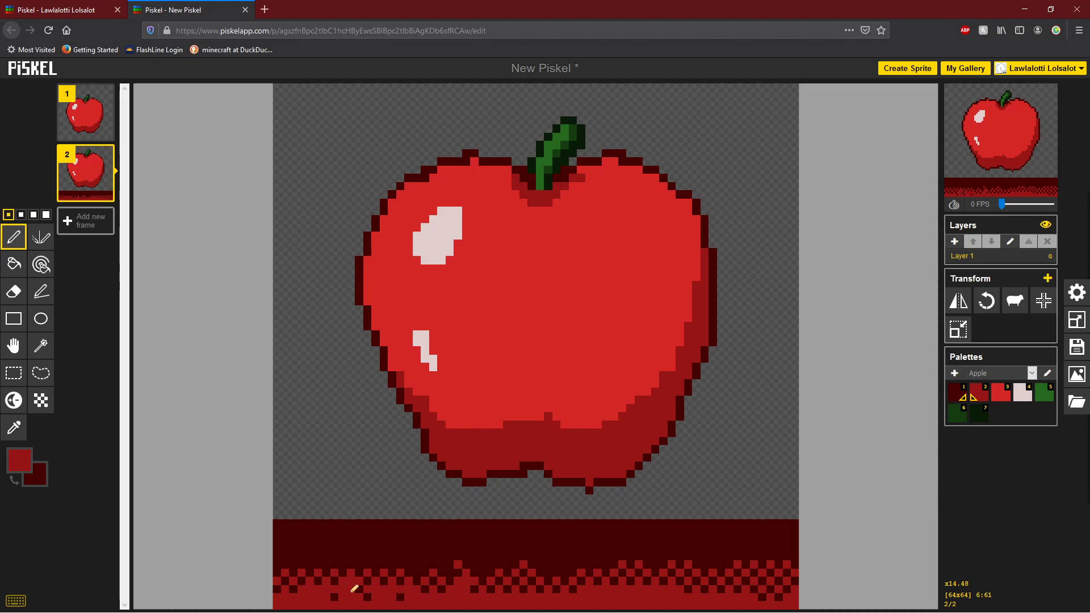
drag(424, 590, 442, 589)
mouse_move(573, 590)
mouse_down()
mouse_move(700, 578)
mouse_move(757, 592)
mouse_move(772, 572)
mouse_move(787, 588)
mouse_up()
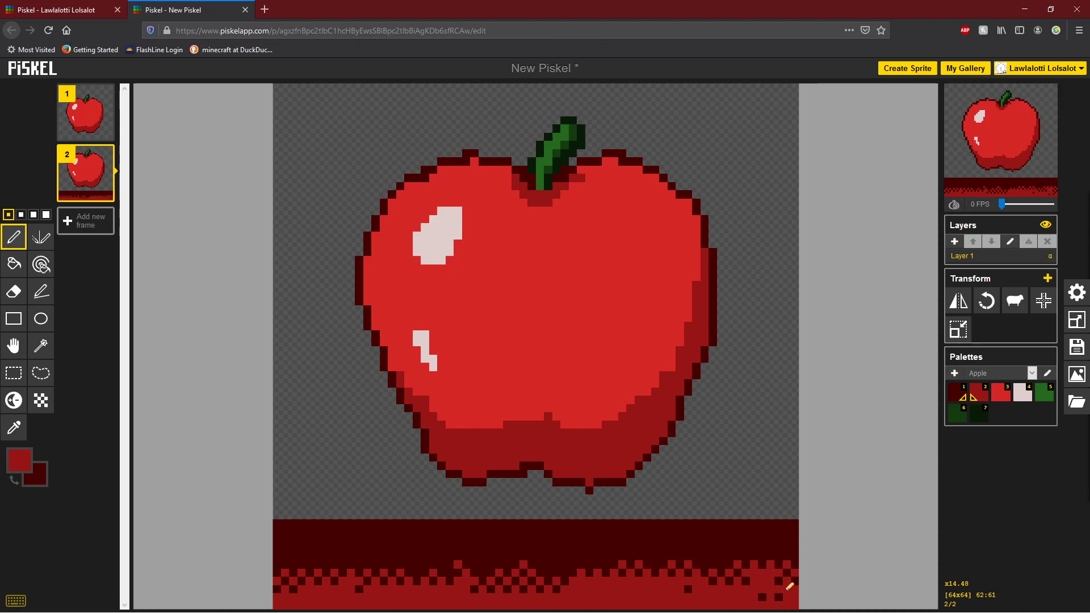
click(506, 584)
drag(316, 583, 286, 567)
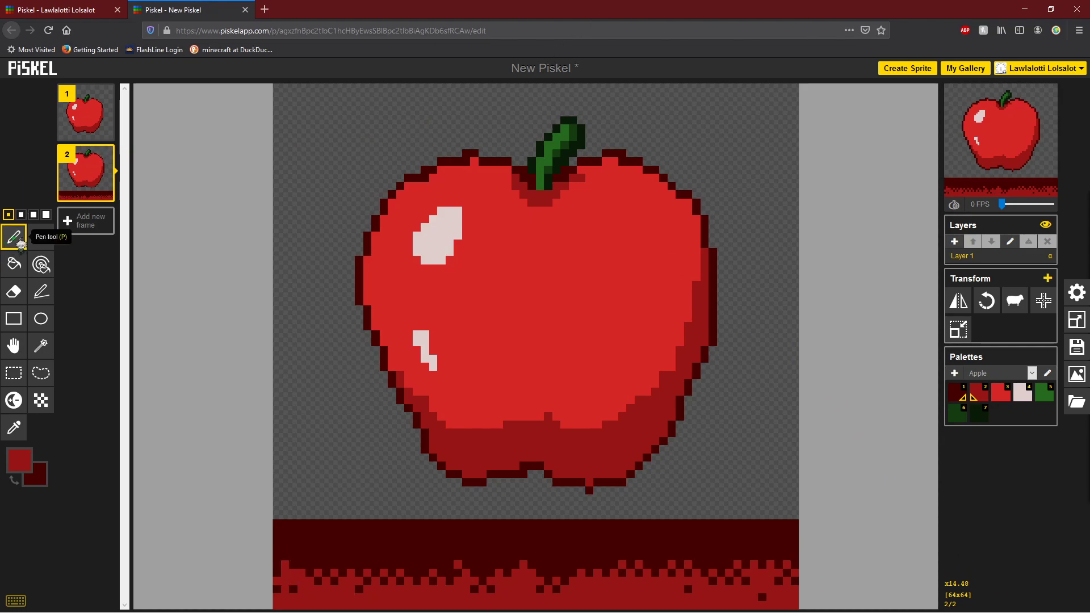
Switch the primary colour back to darkest red and place scattered single pixels along the lower part of the dithered transition
key(x)
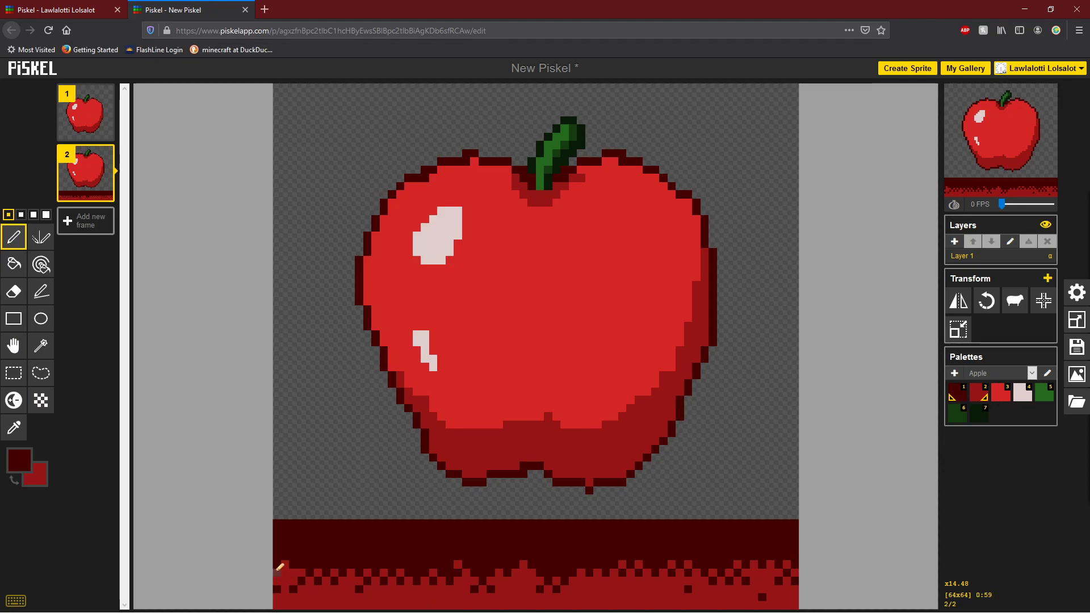
click(318, 590)
click(286, 565)
click(376, 590)
click(515, 589)
click(523, 573)
click(531, 589)
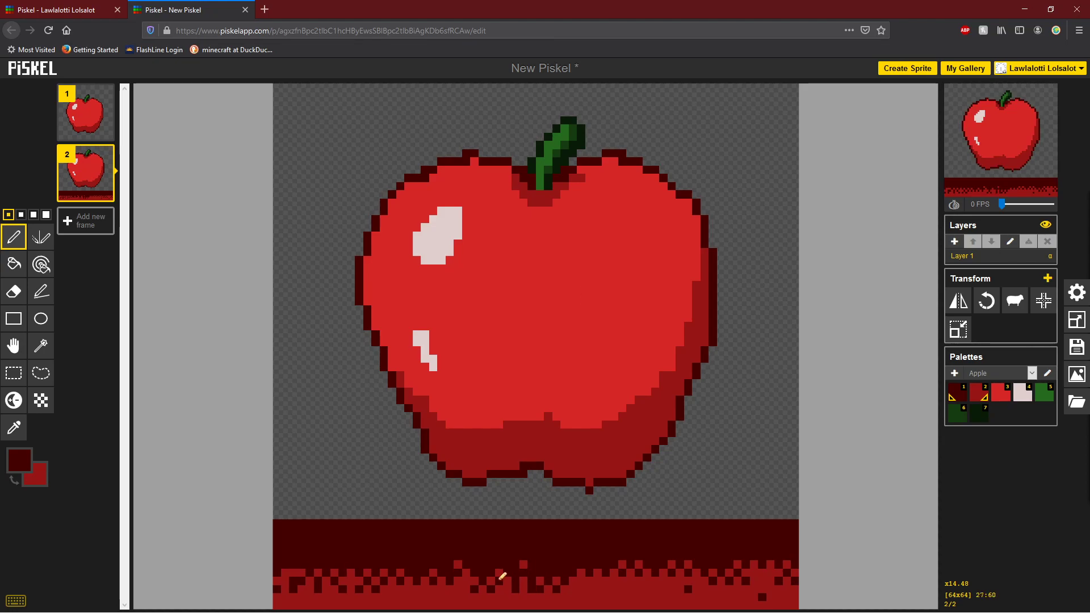
click(630, 597)
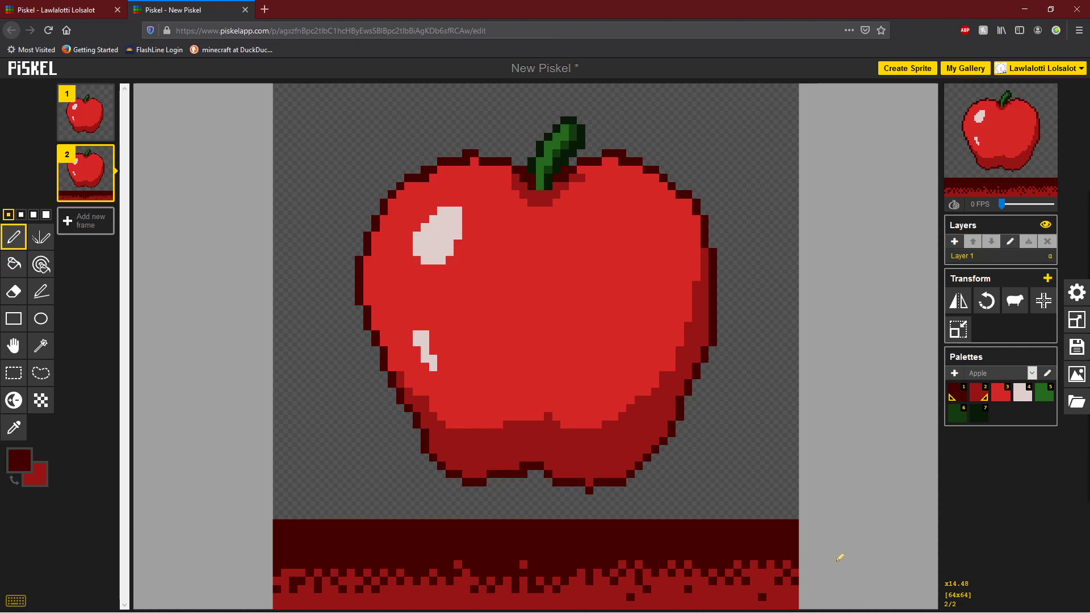
Erase both dithered red bands below the apple with the Eraser at the largest brush size
click(14, 291)
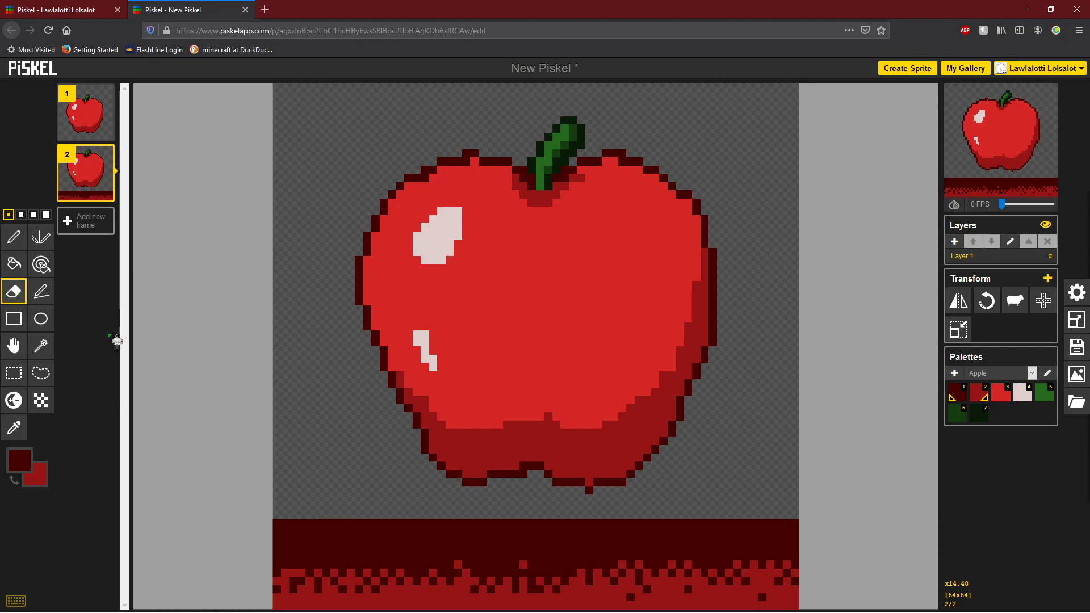
click(46, 214)
mouse_move(297, 570)
mouse_down()
mouse_move(401, 545)
mouse_move(284, 528)
mouse_move(630, 521)
mouse_move(723, 583)
mouse_move(472, 560)
mouse_move(523, 591)
mouse_move(757, 599)
mouse_move(335, 596)
mouse_move(357, 603)
mouse_up()
Try the Shape selection tool on the apple's bright red area and clear the selection
click(40, 346)
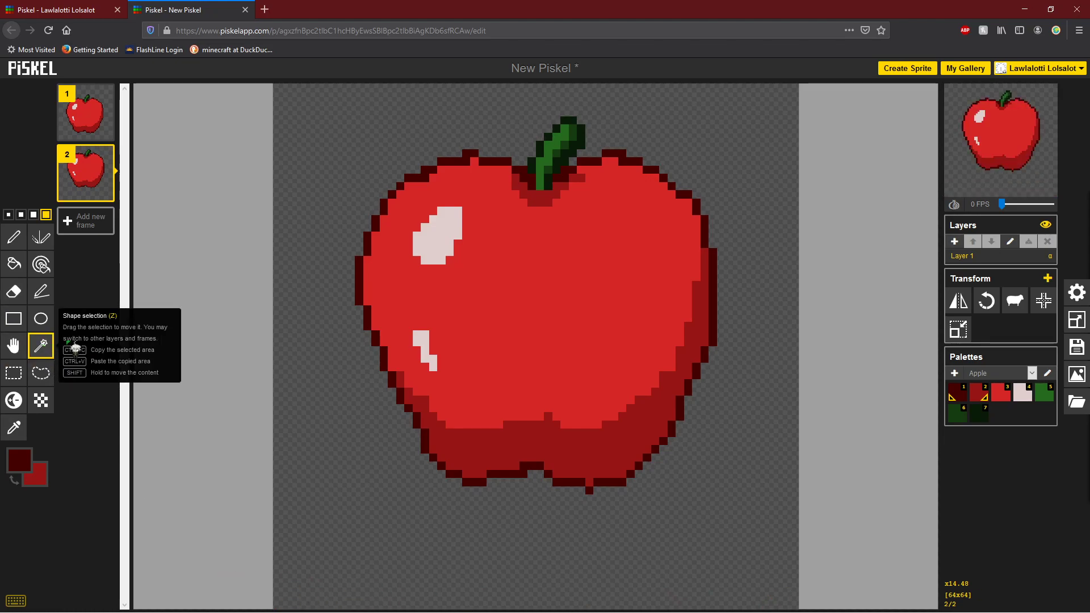
click(565, 288)
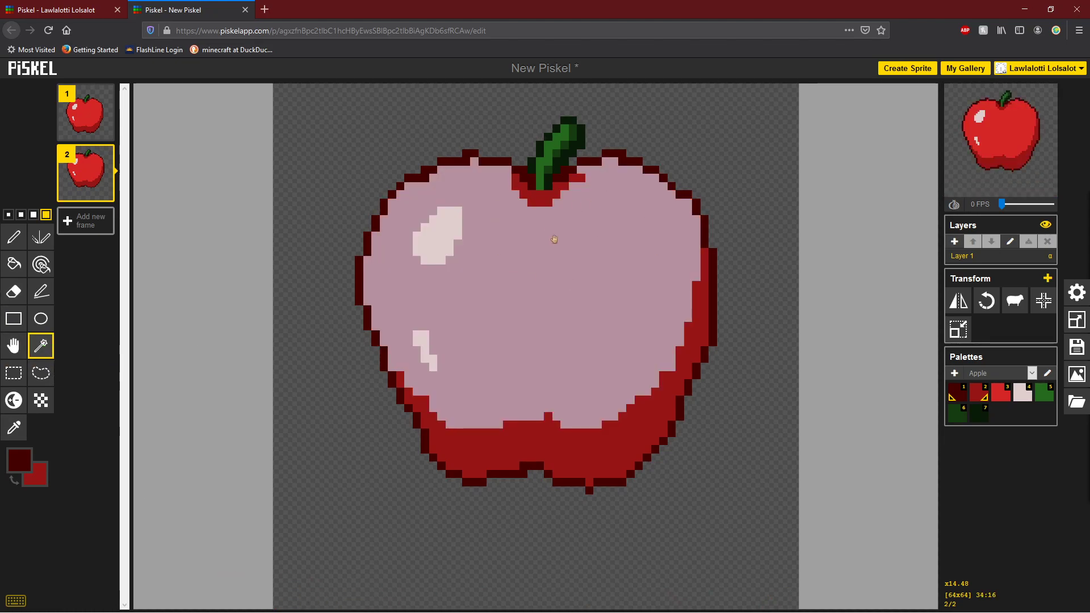
click(603, 451)
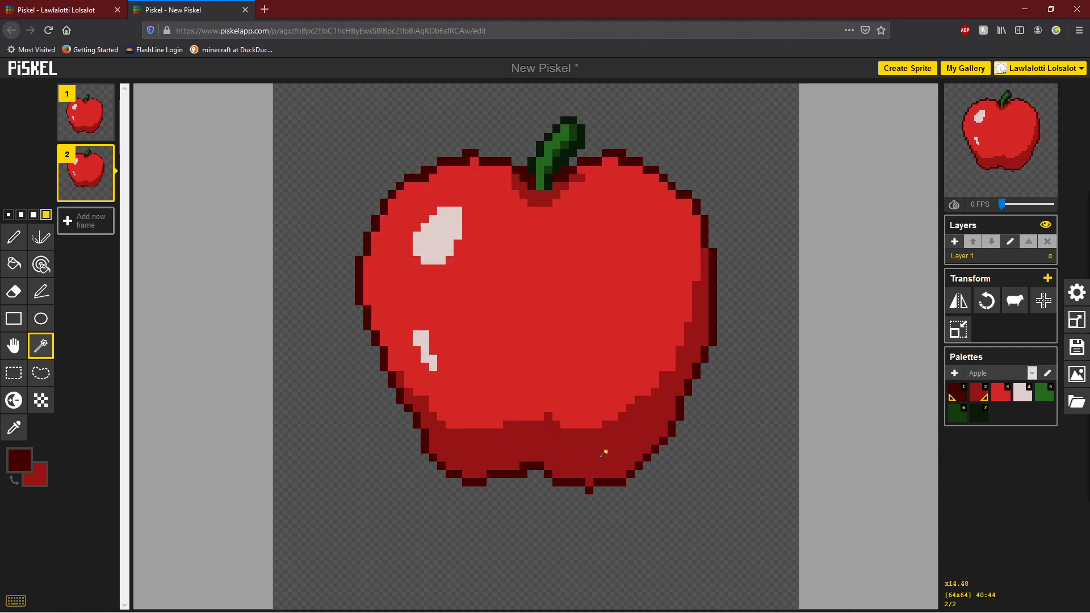
click(611, 257)
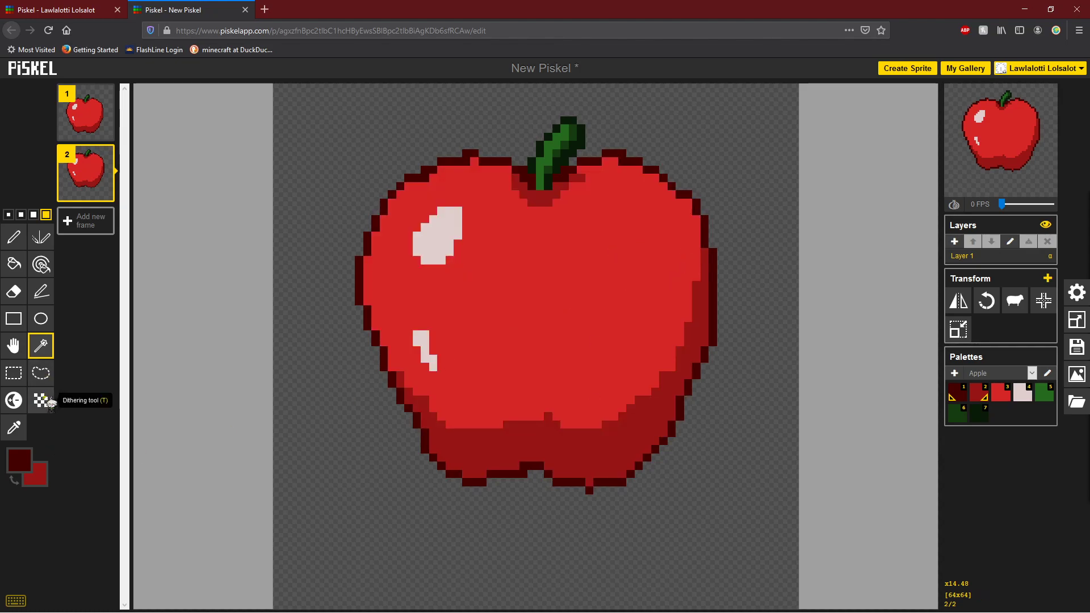
Try a thick darkest-red horizontal line with the Stroke tool below the apple and undo it
click(41, 292)
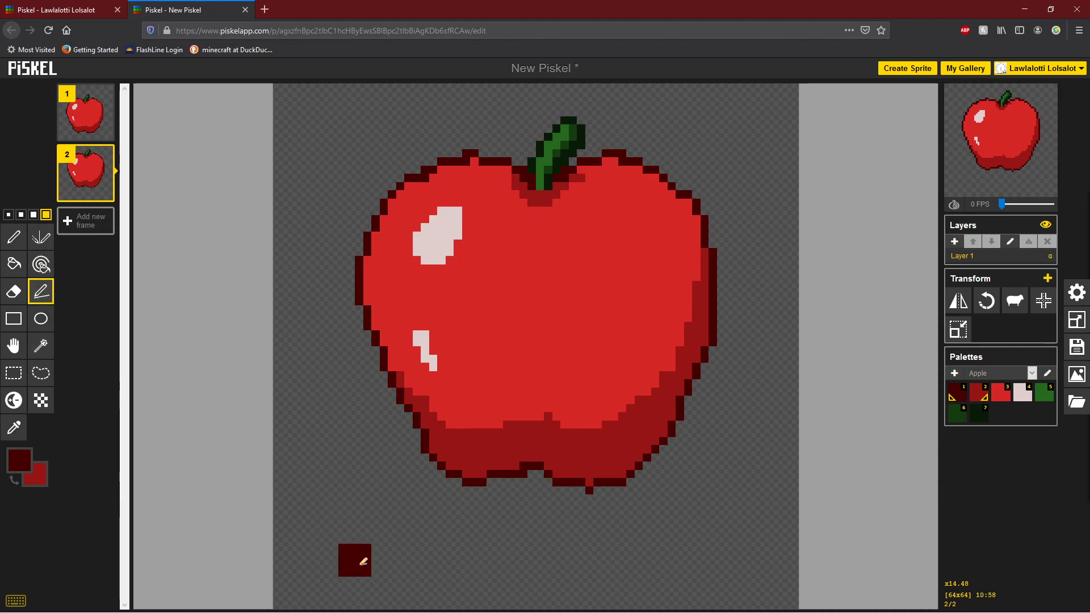
drag(360, 565, 516, 564)
key(ctrl+z)
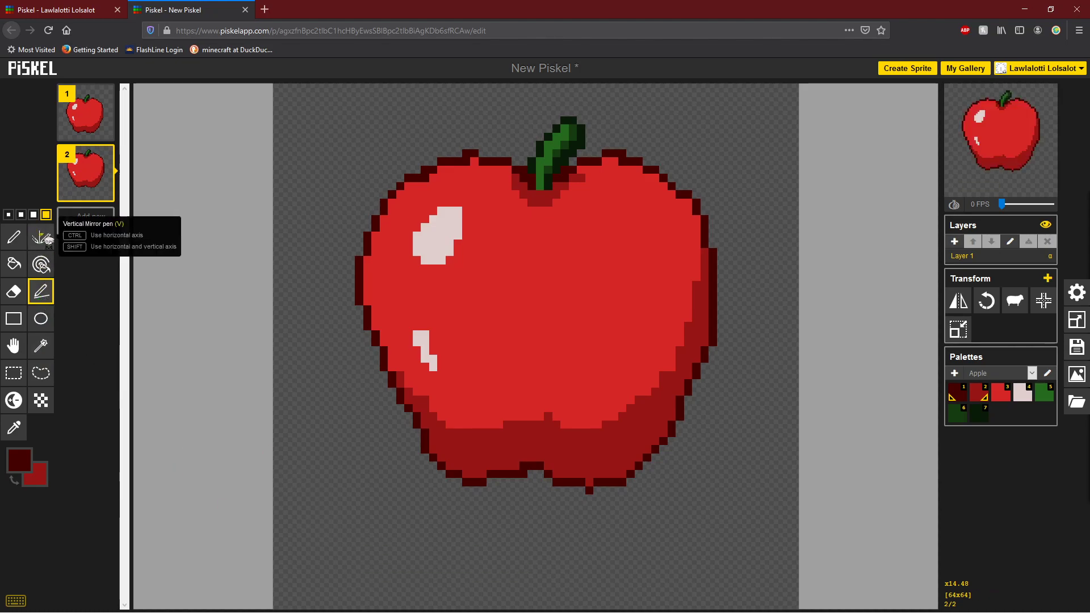
Try the Vertical Mirror pen at the smallest size by drawing a curve around the apple's side, and undo it
click(45, 239)
click(8, 214)
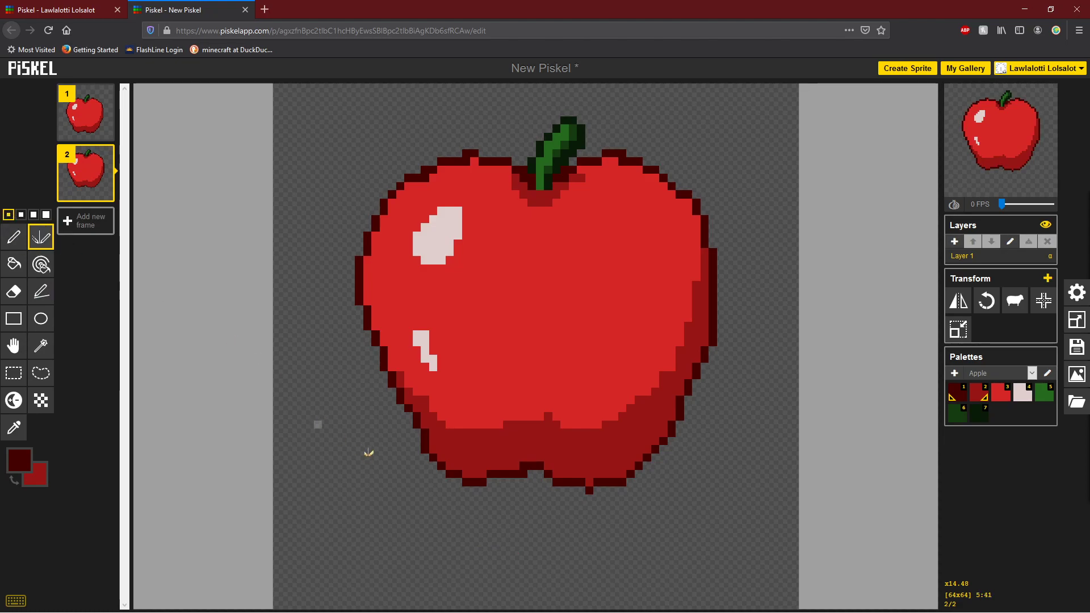
mouse_move(392, 527)
mouse_down()
mouse_move(351, 416)
mouse_move(318, 263)
mouse_move(356, 145)
mouse_move(392, 125)
mouse_move(460, 126)
mouse_up()
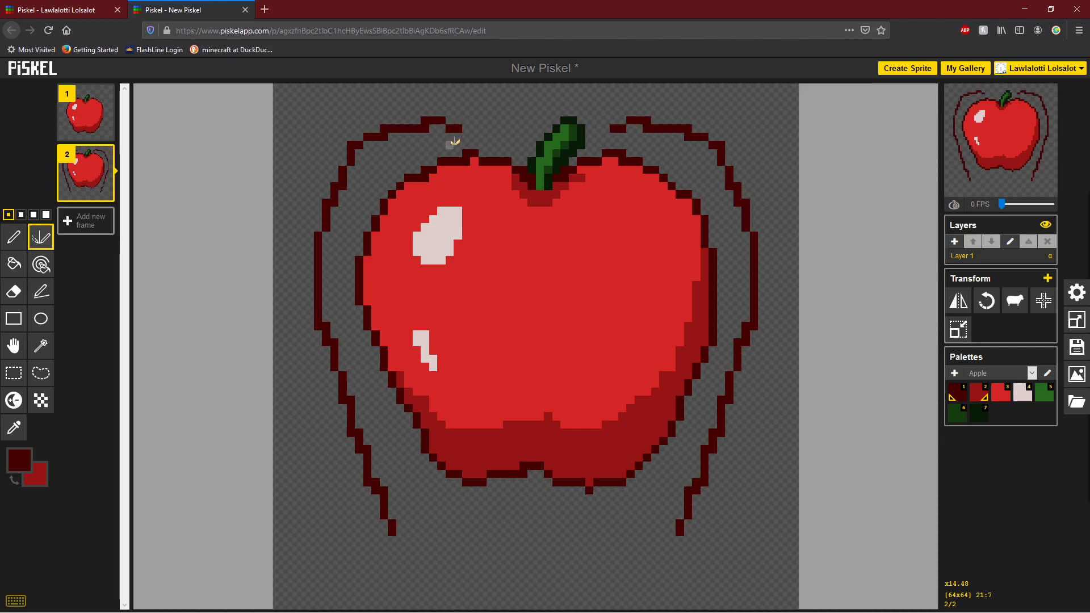
key(ctrl+z)
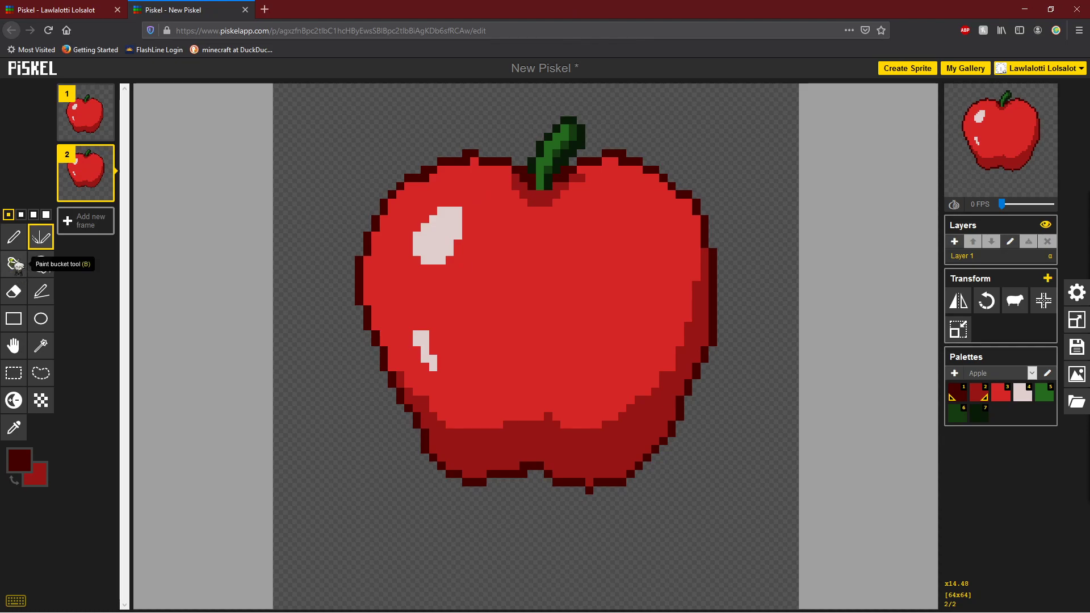
Preview the animation at 3 FPS, turn onion skin on and off, and return the speed to 0 FPS
click(1008, 206)
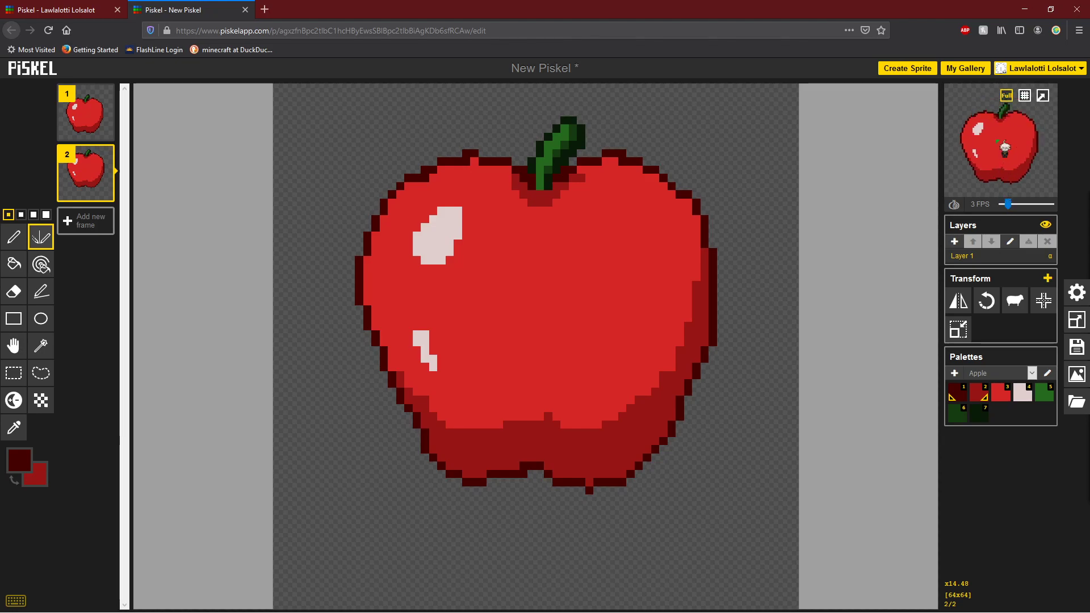
click(958, 207)
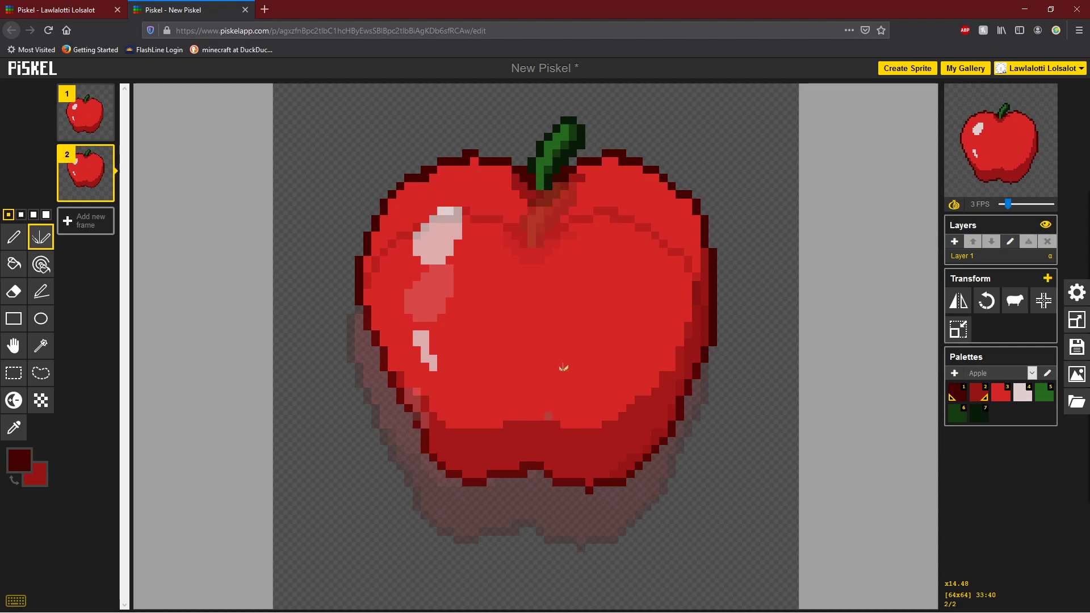
click(953, 204)
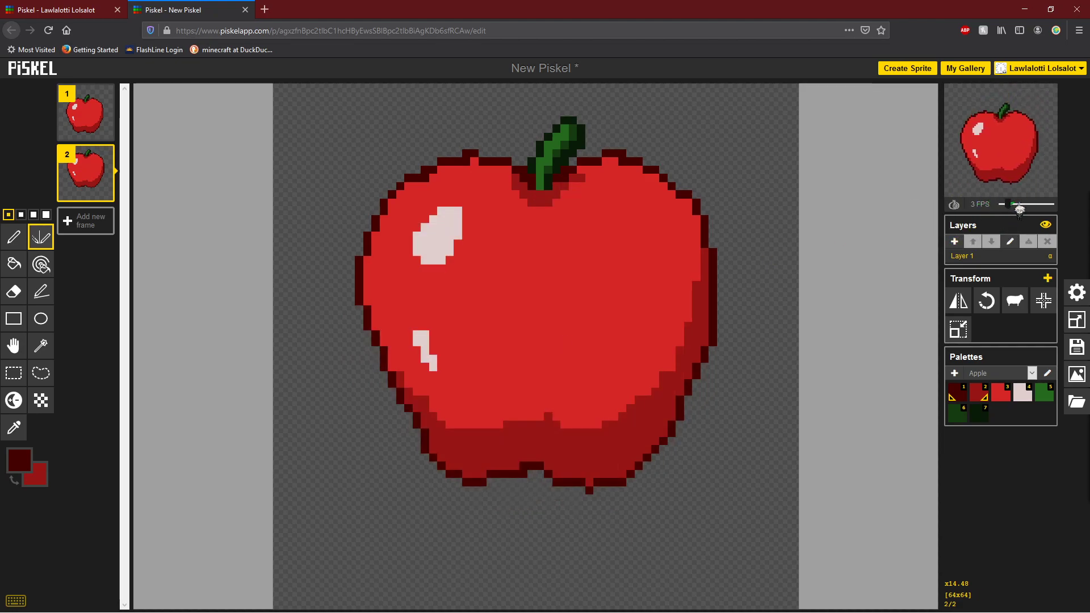
drag(1019, 209, 994, 215)
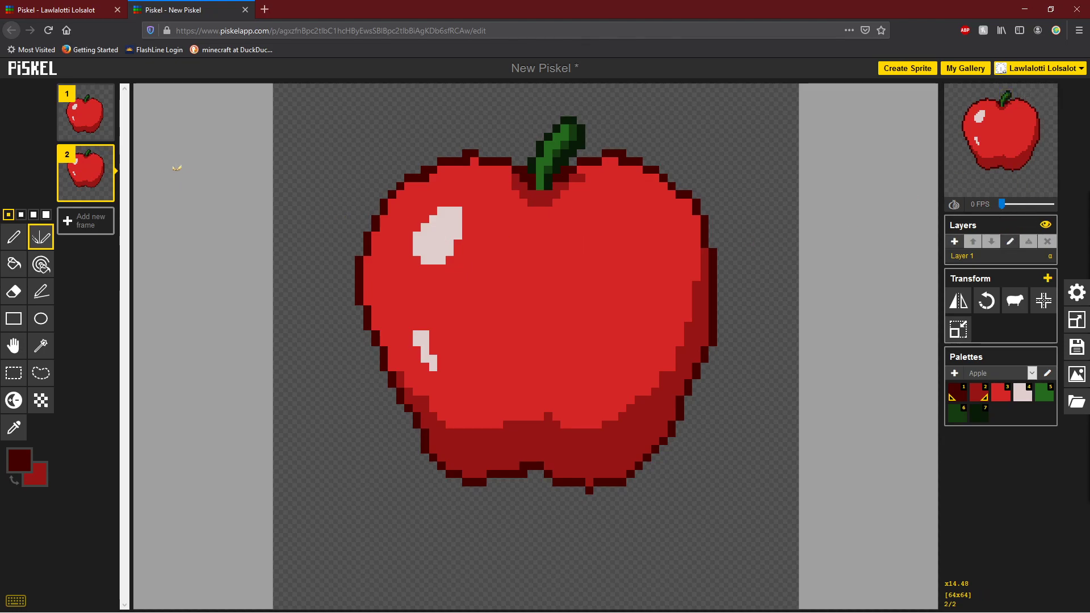
Add a bright pink and the near-black #1B181B to the Apple palette and save it, with frame 1 and the Pen tool active
click(102, 126)
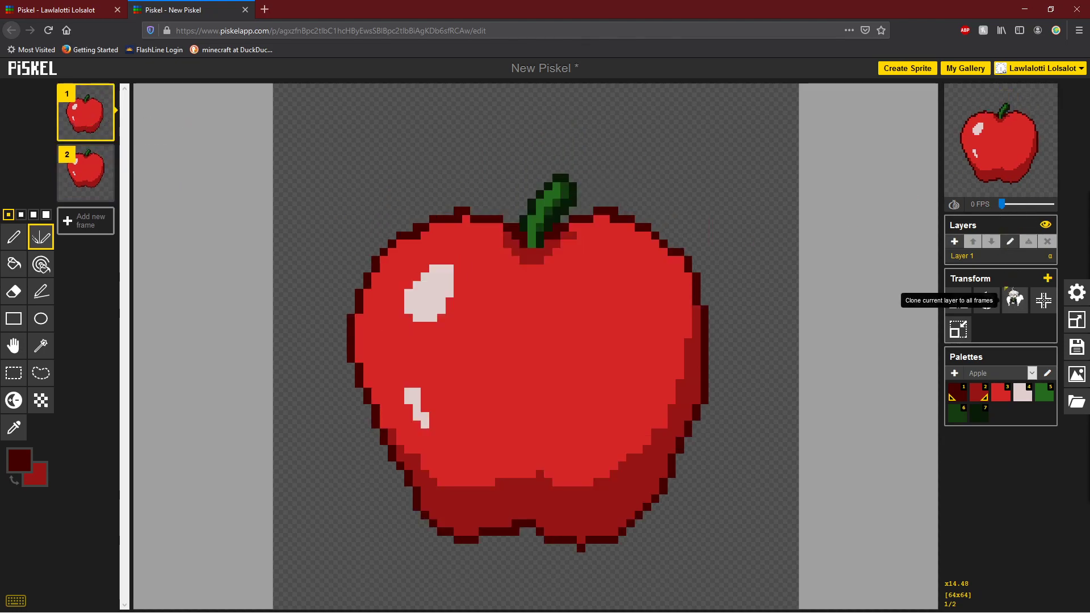
click(13, 237)
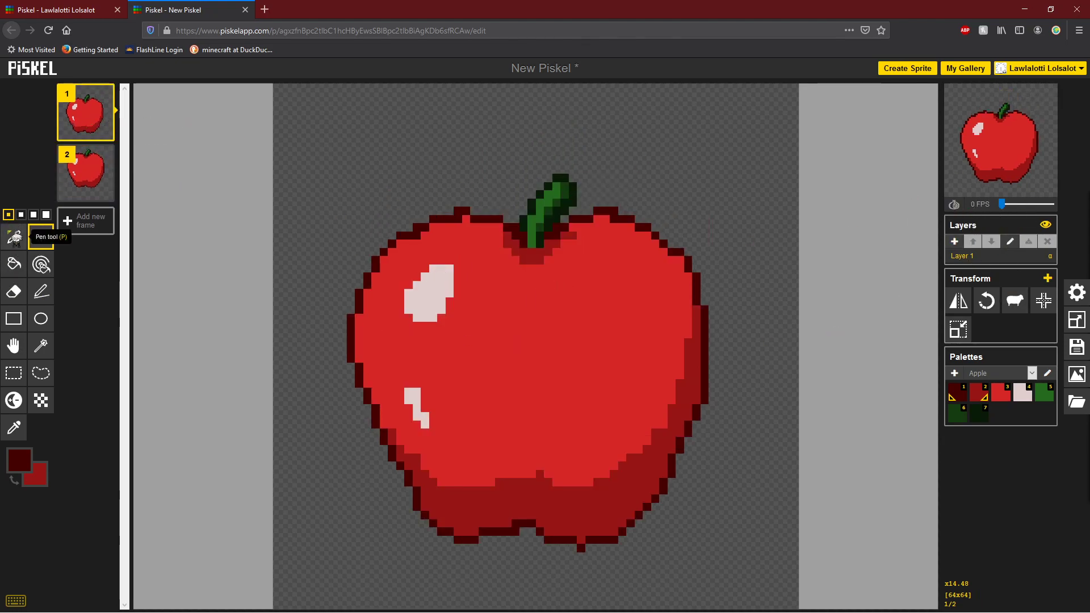
click(1047, 373)
click(496, 268)
click(665, 286)
mouse_move(652, 270)
mouse_down()
mouse_move(627, 222)
mouse_move(619, 261)
mouse_move(639, 283)
mouse_move(587, 290)
mouse_up()
click(517, 260)
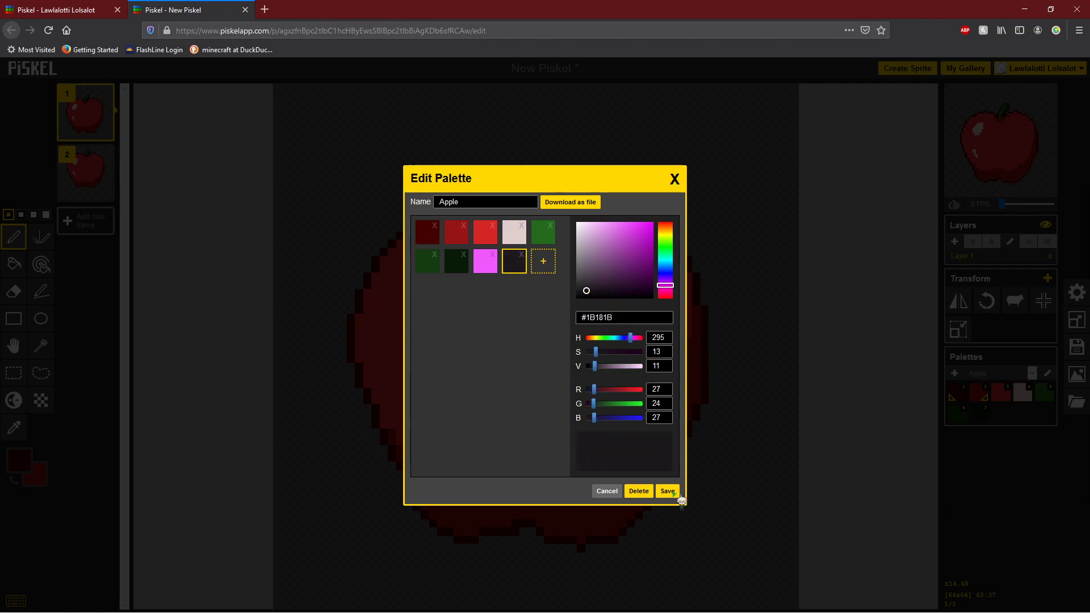
click(670, 491)
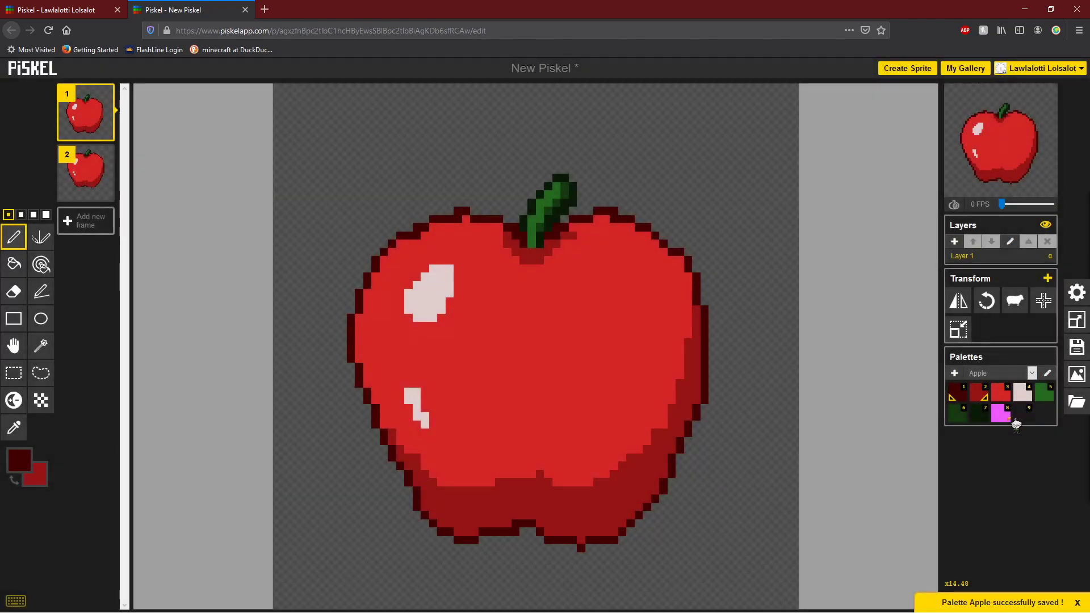
Try drawing a pink scribble over the apple's upper-right edge and erasing part of it, and undo both
mouse_move(613, 271)
mouse_down()
mouse_move(616, 237)
mouse_move(646, 215)
mouse_move(656, 231)
mouse_move(622, 268)
mouse_up()
click(14, 291)
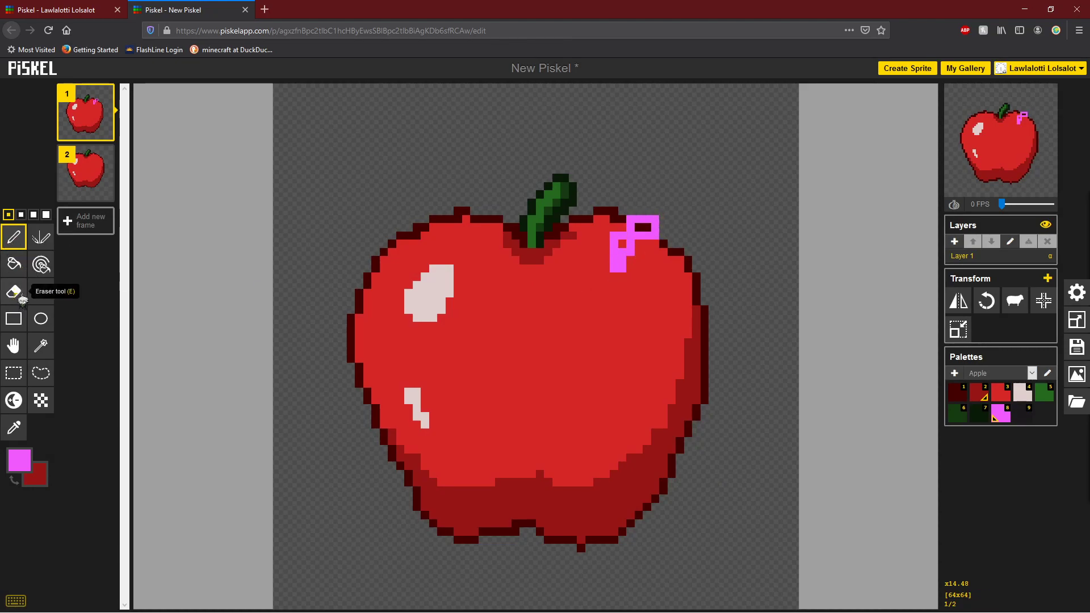
drag(635, 257, 639, 253)
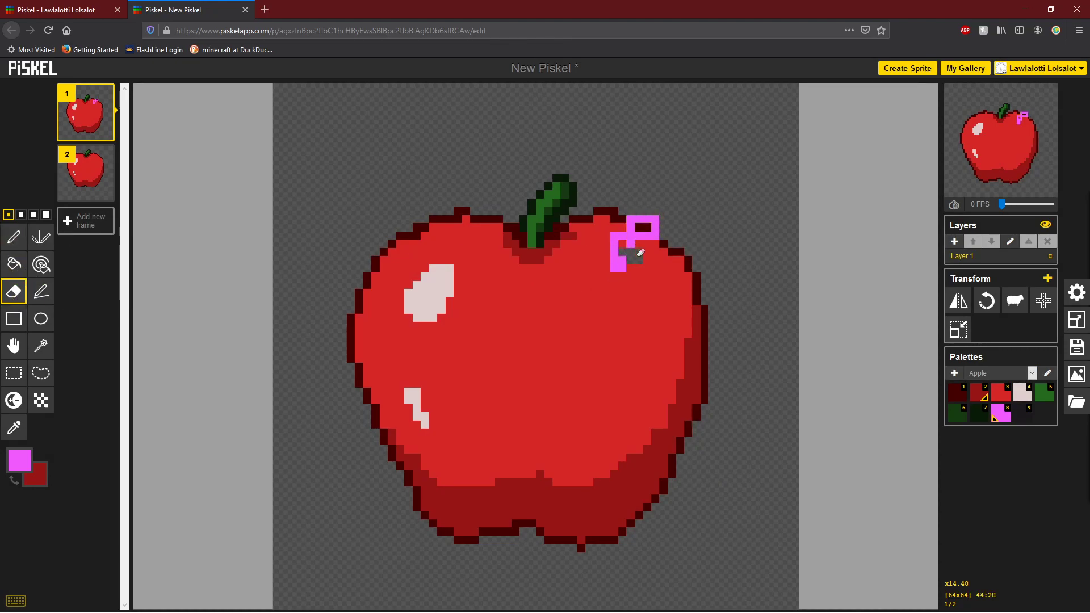
key(ctrl+z)
key(ctrl+z)
key(ctrl+z)
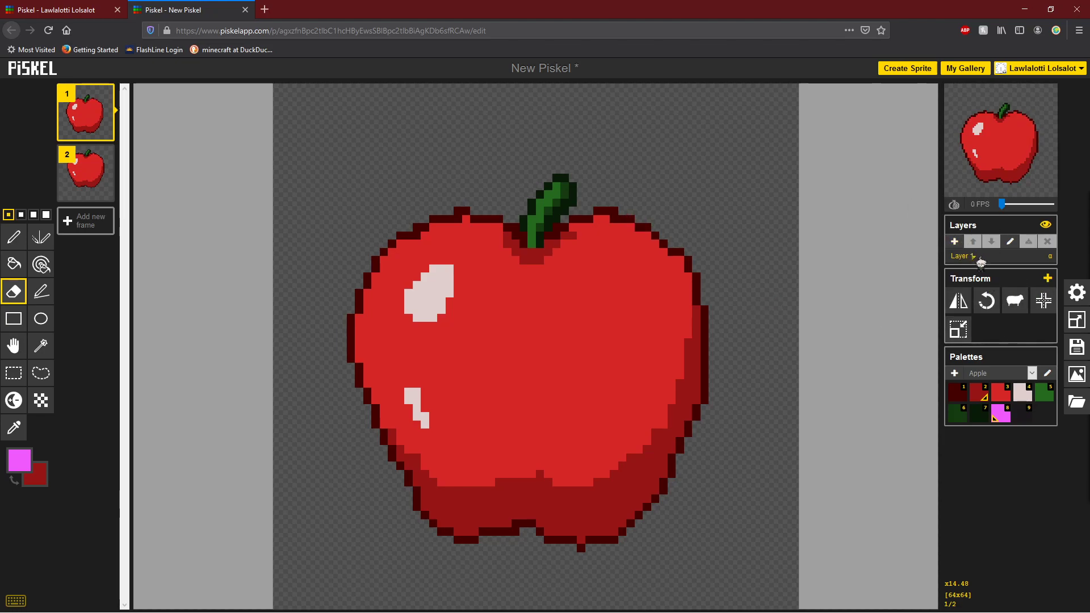
Add a new layer above the apple and draw a pink worm on it, poking out past the apple's upper-right edge in frame 1
click(955, 242)
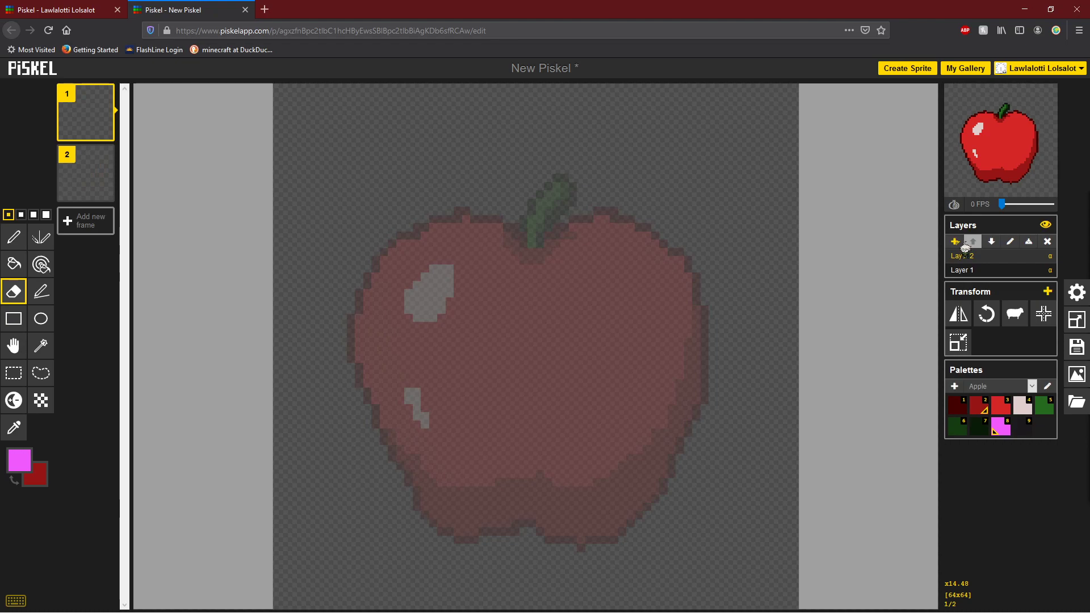
click(1004, 271)
click(1003, 258)
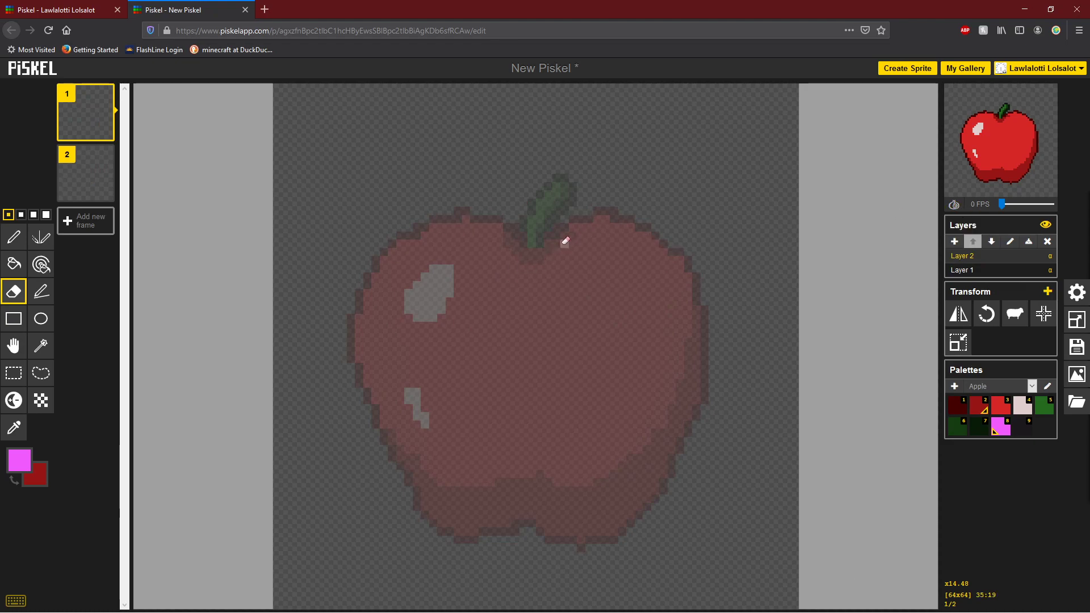
click(13, 237)
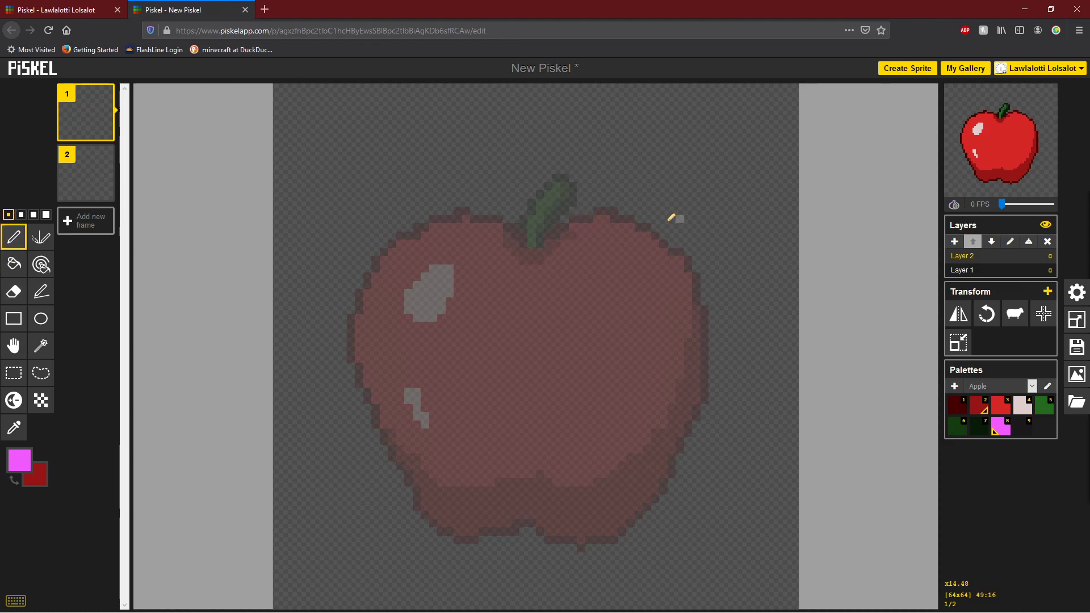
mouse_move(606, 275)
mouse_down()
mouse_move(655, 229)
mouse_move(693, 223)
mouse_move(690, 238)
mouse_move(701, 242)
mouse_move(677, 239)
mouse_move(615, 274)
mouse_move(688, 235)
mouse_up()
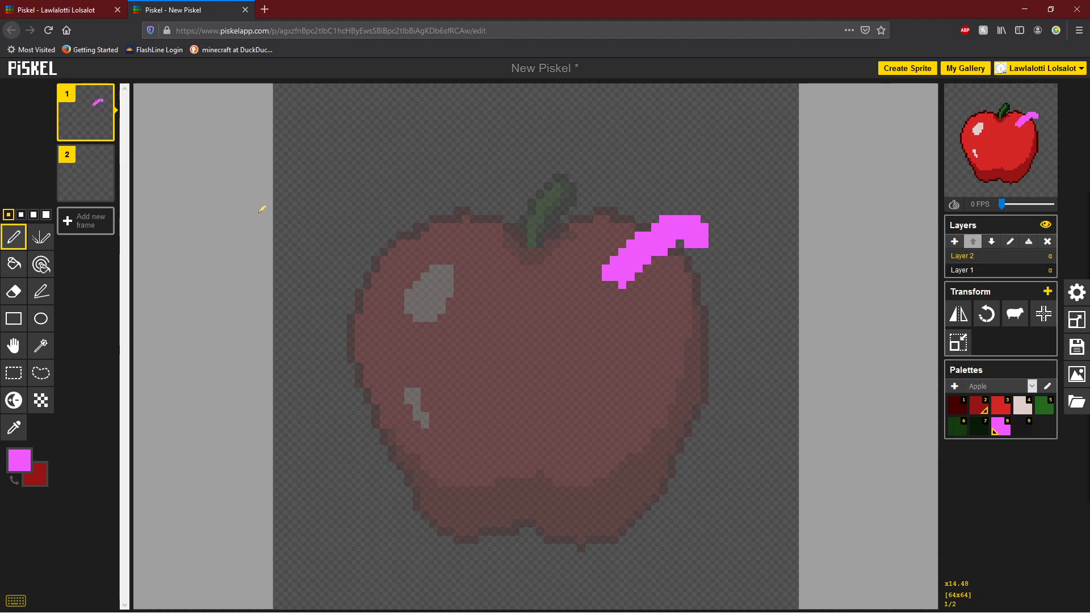
Copy the pink worm from frame 1 with a rectangle selection and paste it into frame 2 on Layer 2
click(22, 373)
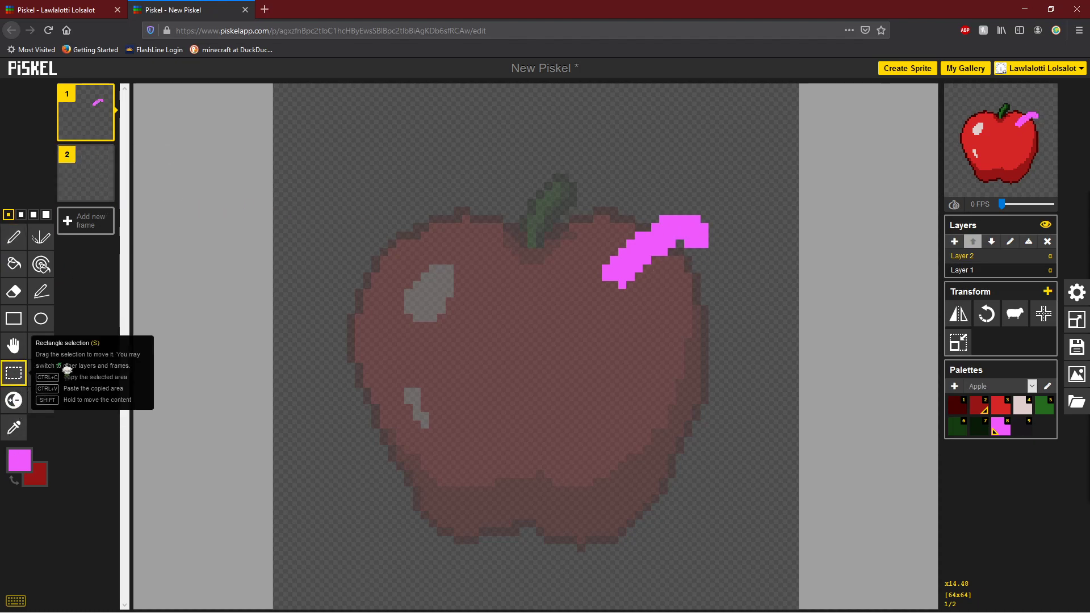
drag(561, 191, 763, 305)
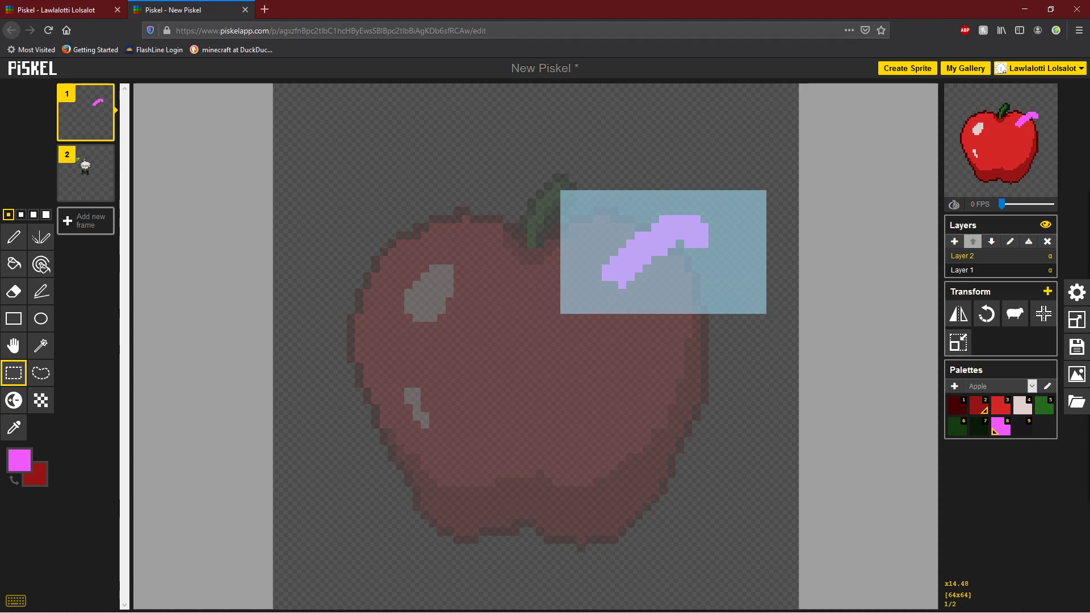
click(94, 180)
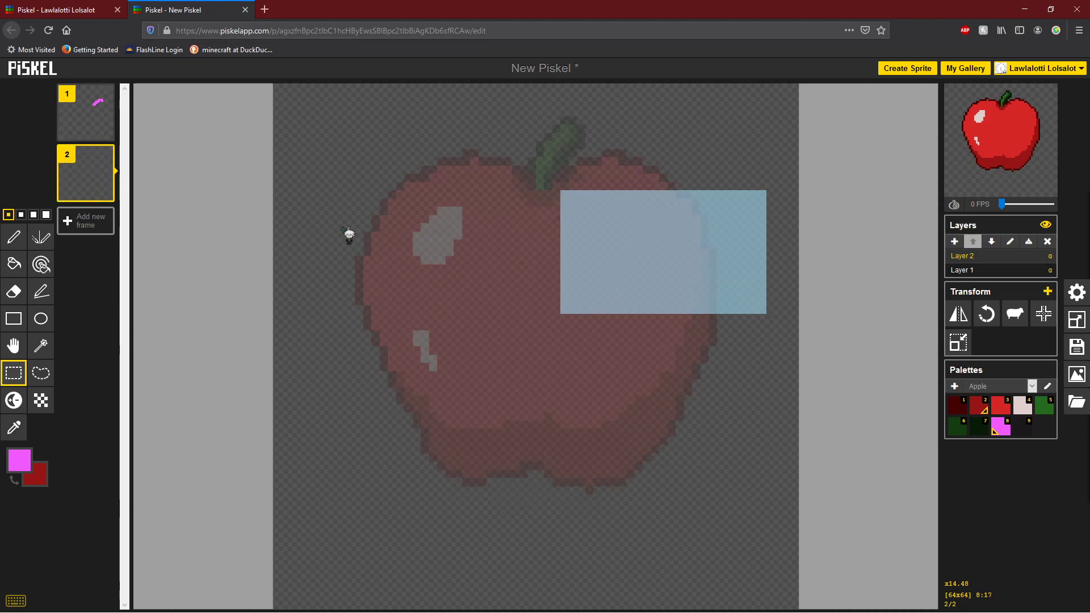
key(ctrl+v)
click(661, 121)
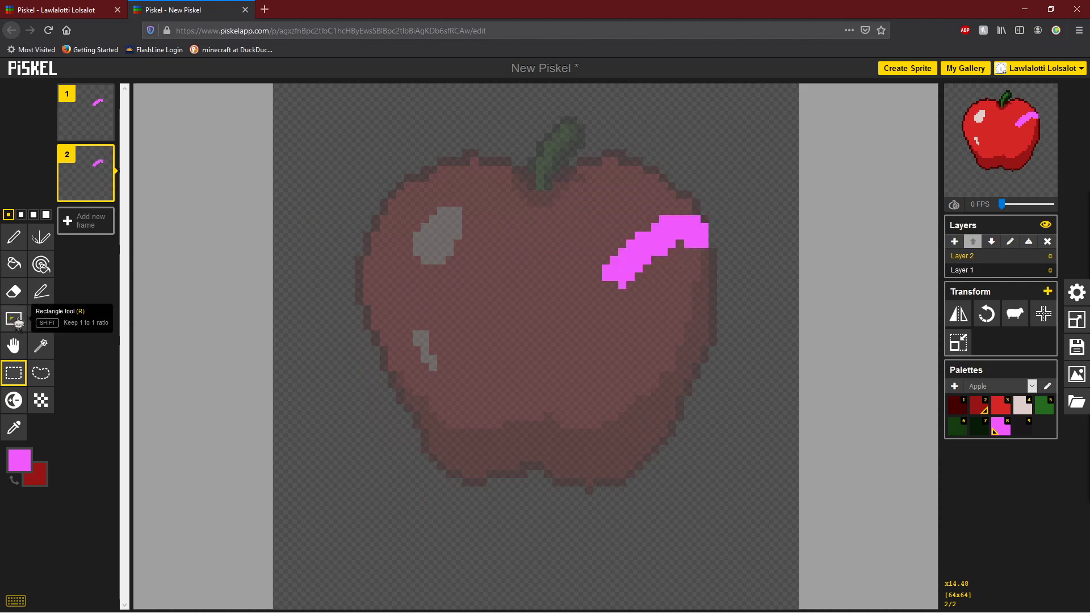
Raise the worm's head and upper body in frame 2 in two one-pixel moves of selected parts
drag(676, 198, 706, 225)
click(749, 227)
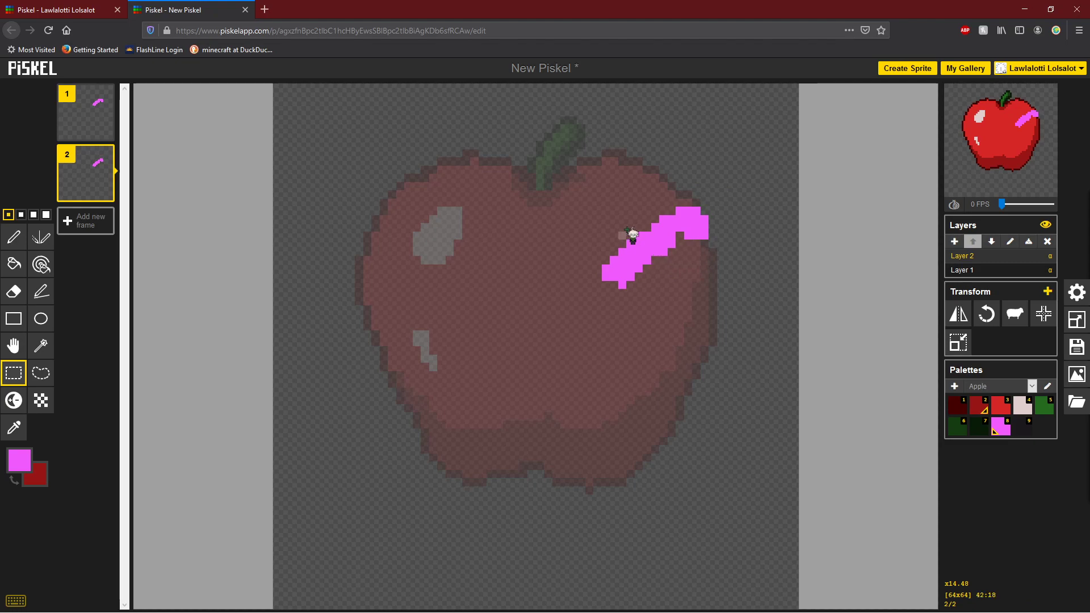
drag(647, 203, 709, 229)
click(767, 271)
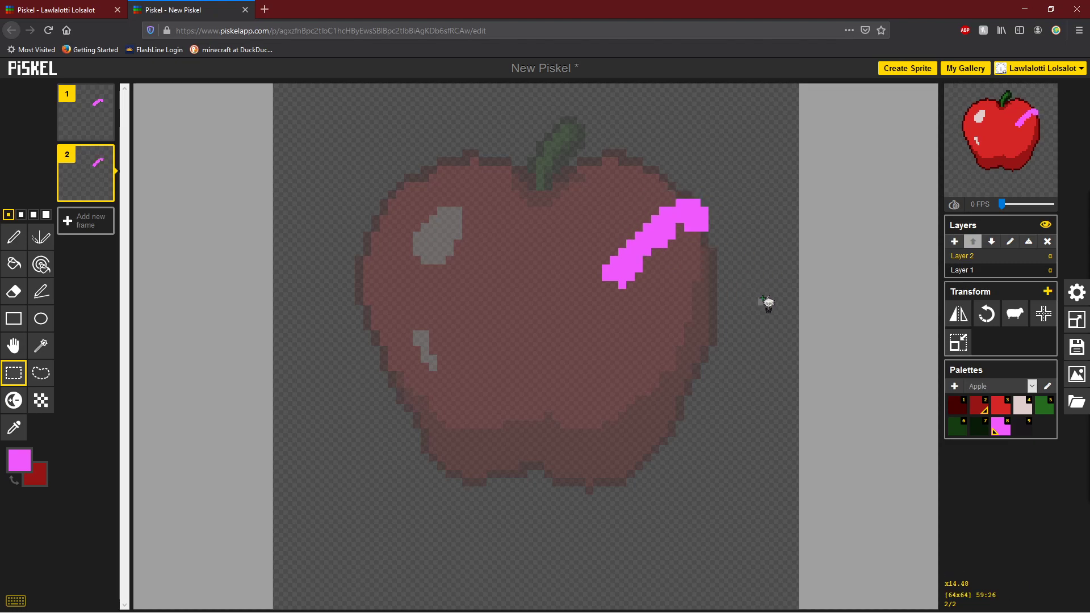
Preview the animation at 2 FPS, turn on onion skin, and return the speed to 0 FPS
drag(1003, 204, 1008, 204)
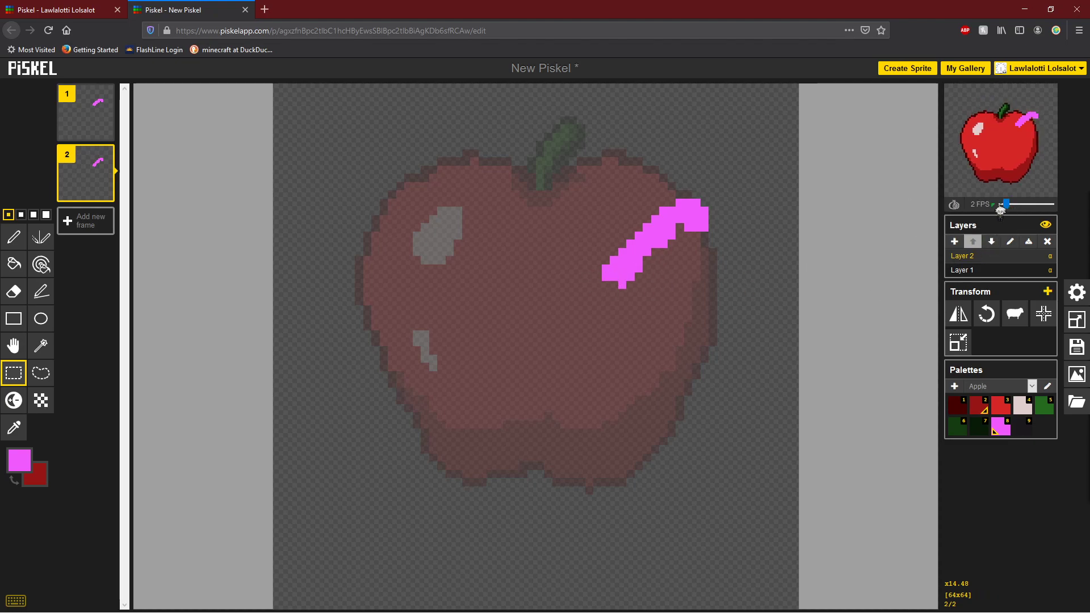
click(954, 205)
drag(545, 142, 746, 138)
drag(1006, 204, 993, 205)
Move the whole worm in frame 2 up about 5 pixels
drag(605, 173, 747, 316)
drag(661, 227, 662, 189)
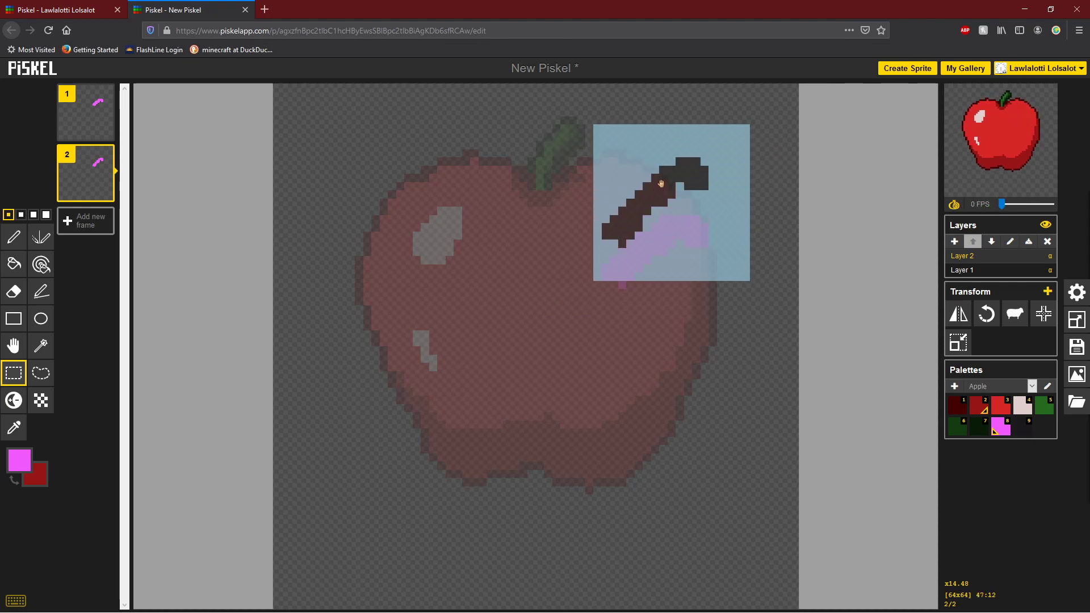
click(861, 243)
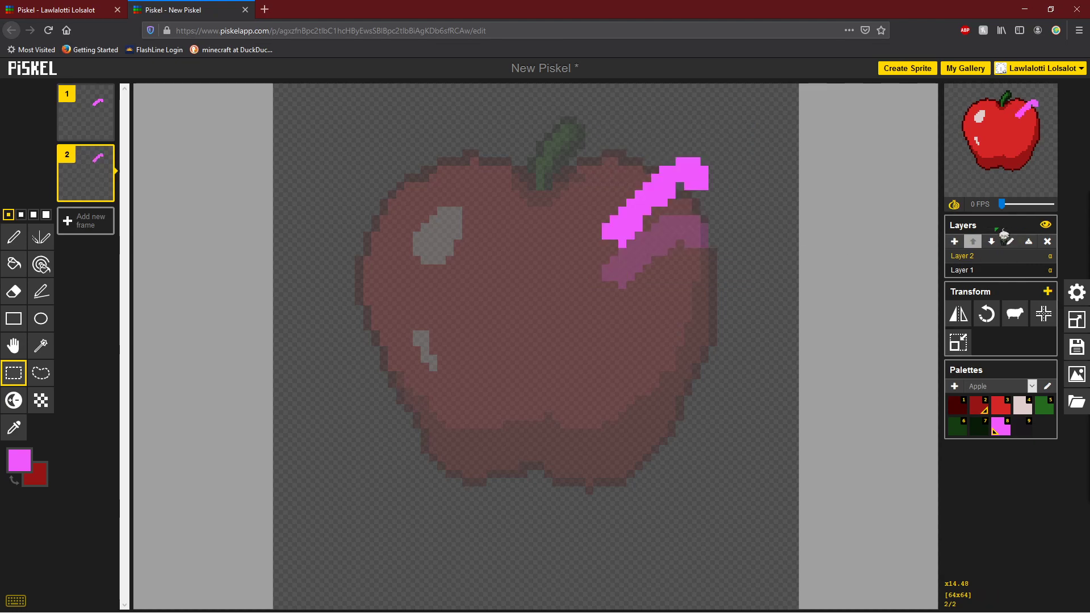
Set the preview speed to 3 FPS and lower the worm's head half in frame 2 by about 2 pixels
click(1007, 205)
click(1009, 205)
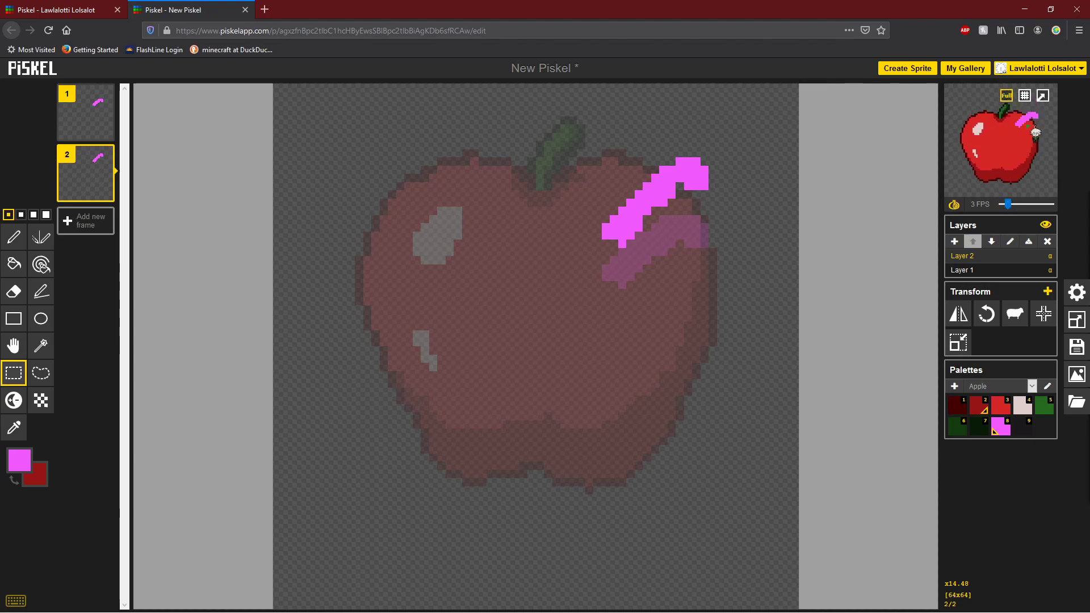
drag(643, 125, 724, 245)
click(759, 182)
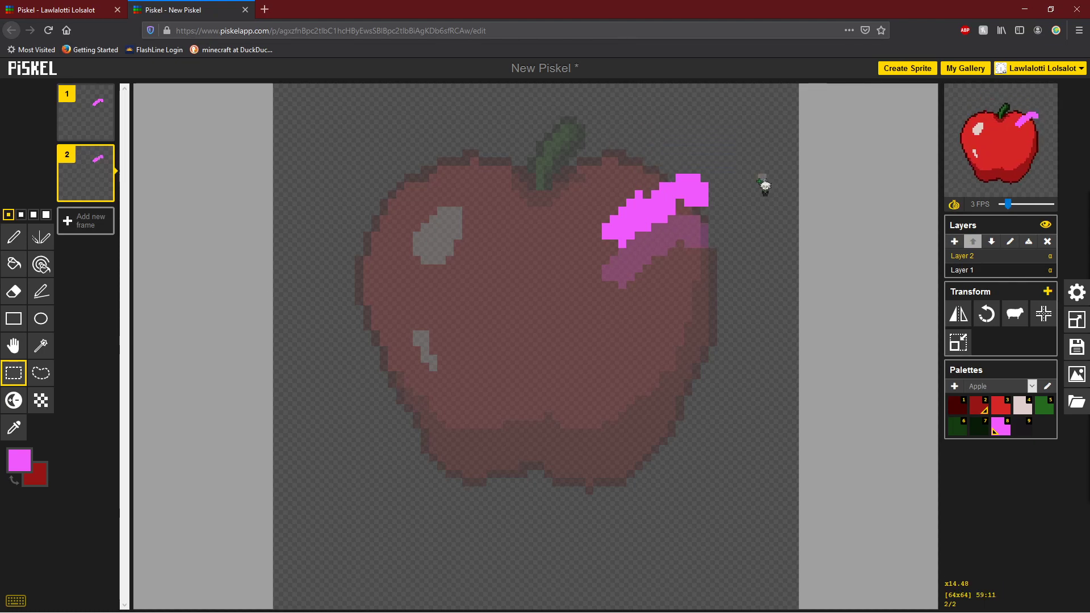
Erase the stray pixels on the back of frame 2's worm and give the worm a one-pixel near-black eye in both frames
click(14, 292)
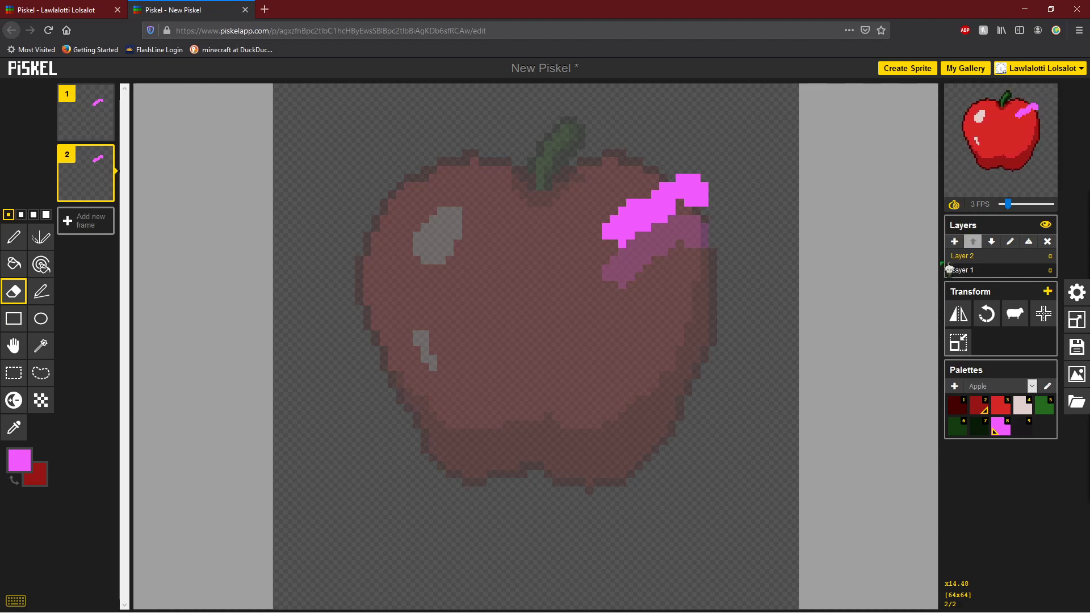
click(1020, 430)
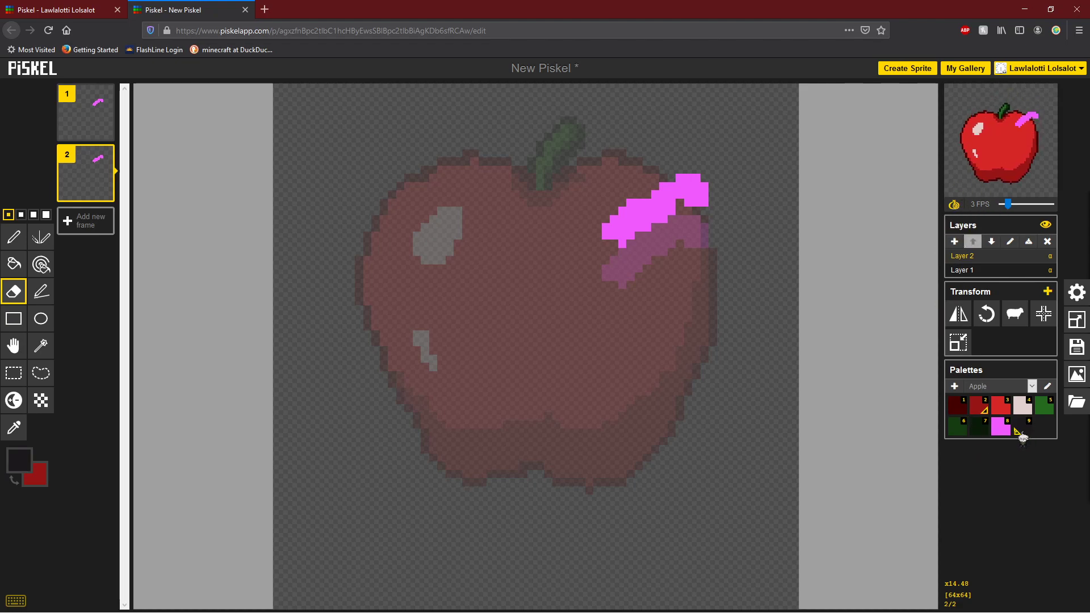
click(688, 183)
click(14, 237)
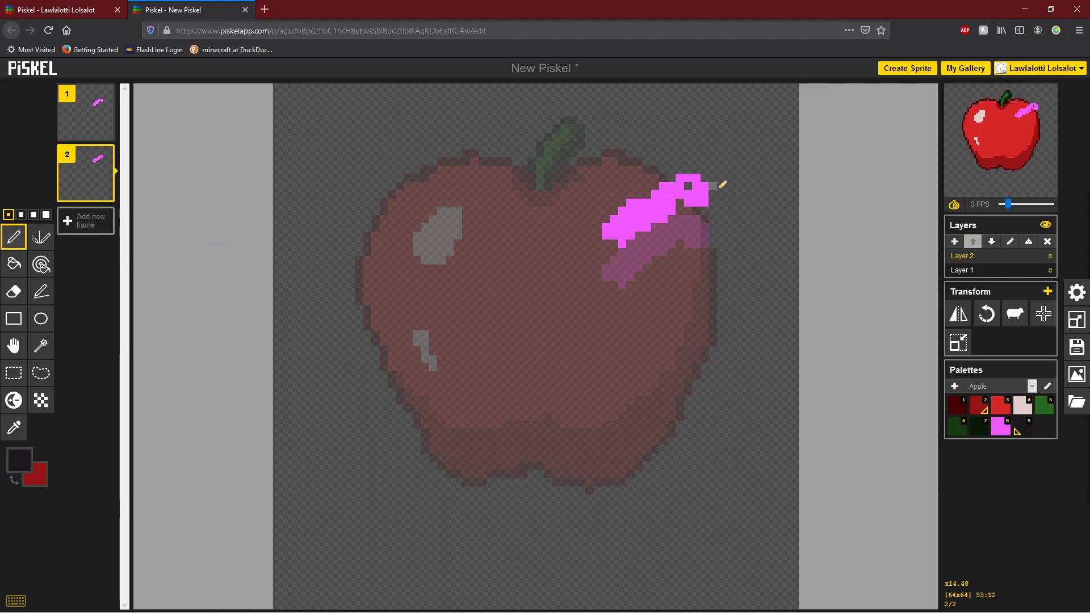
click(85, 114)
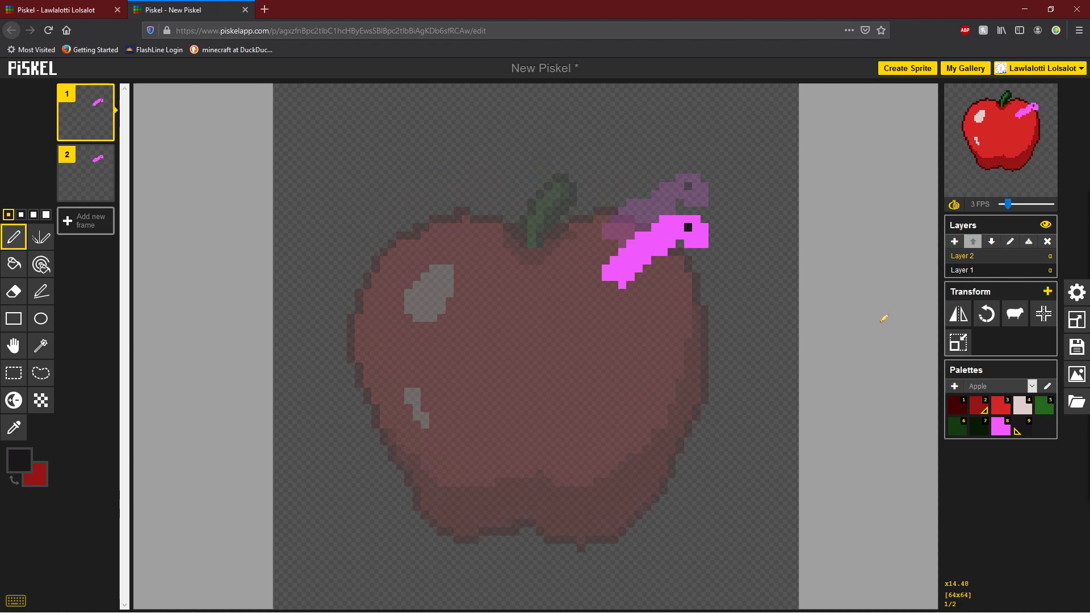
Turn off onion skin and draw a dark red hole edge around the worm's base on Layer 1 in both frames
click(957, 205)
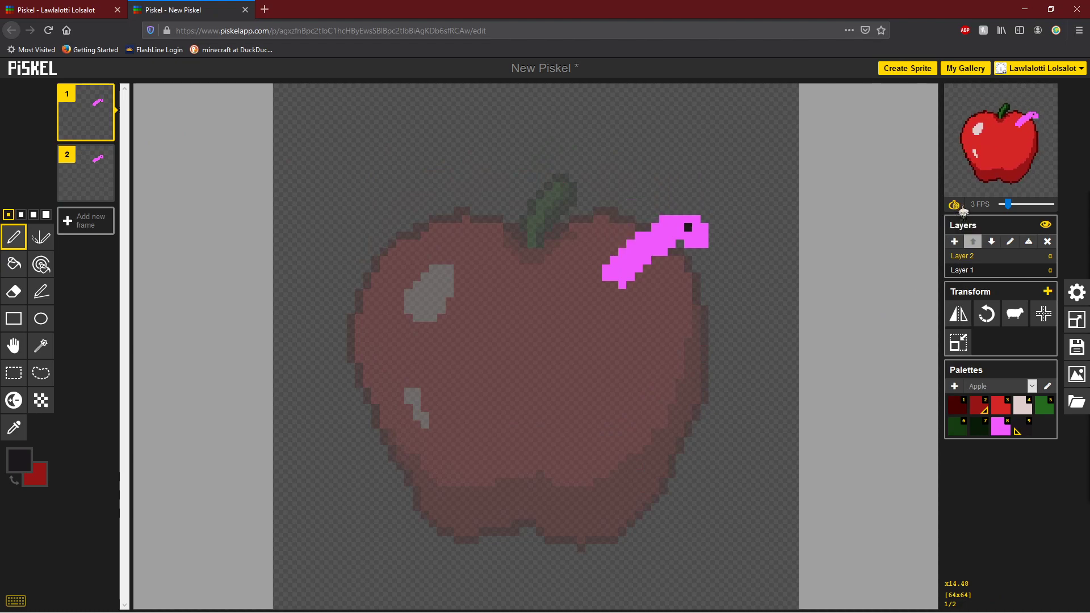
click(986, 274)
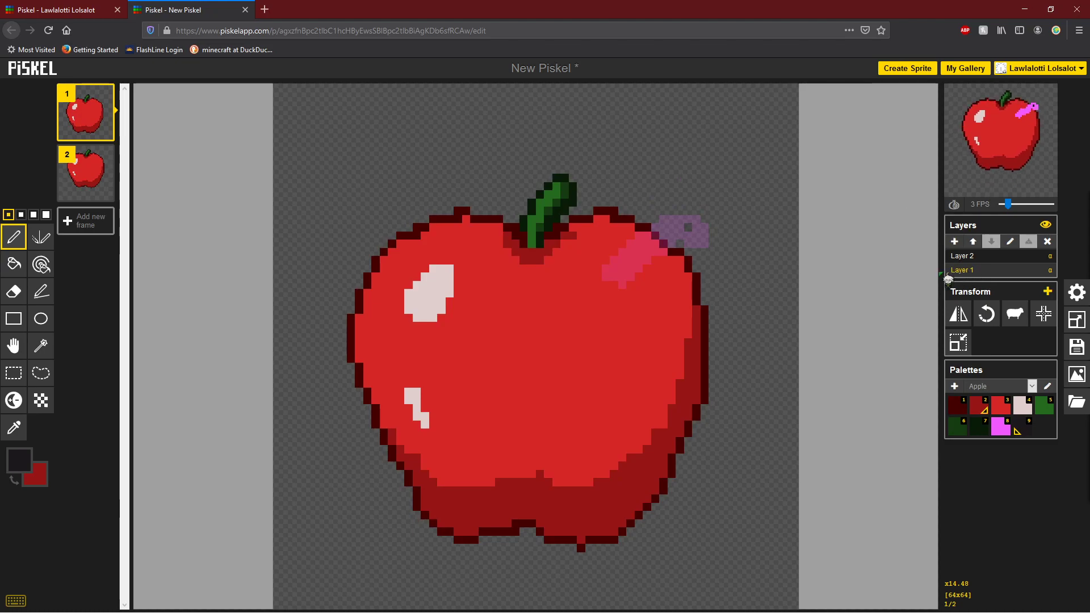
click(987, 408)
drag(607, 281, 616, 280)
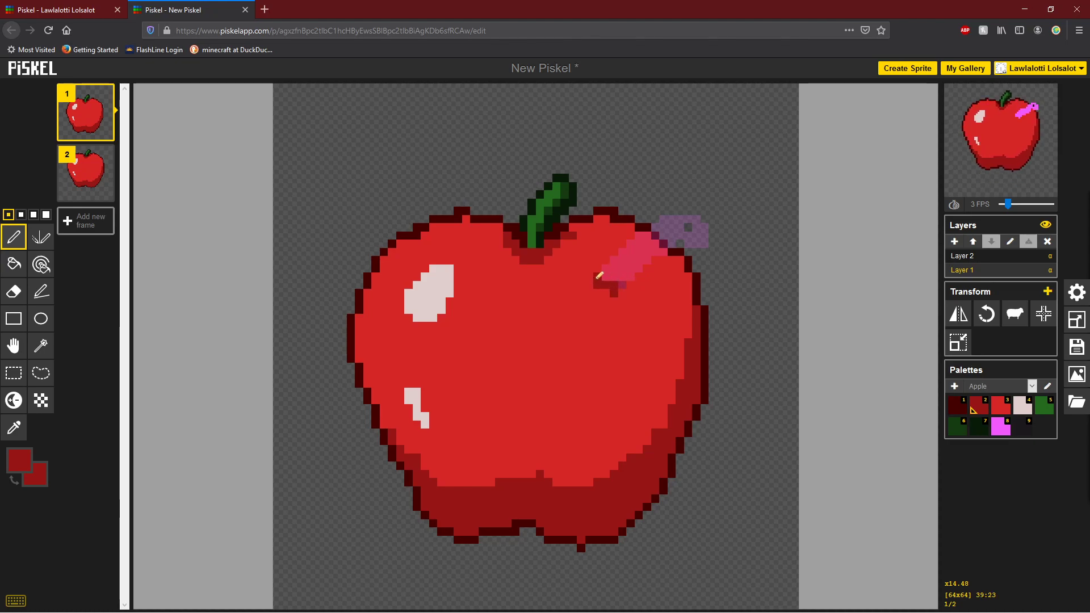
mouse_move(83, 118)
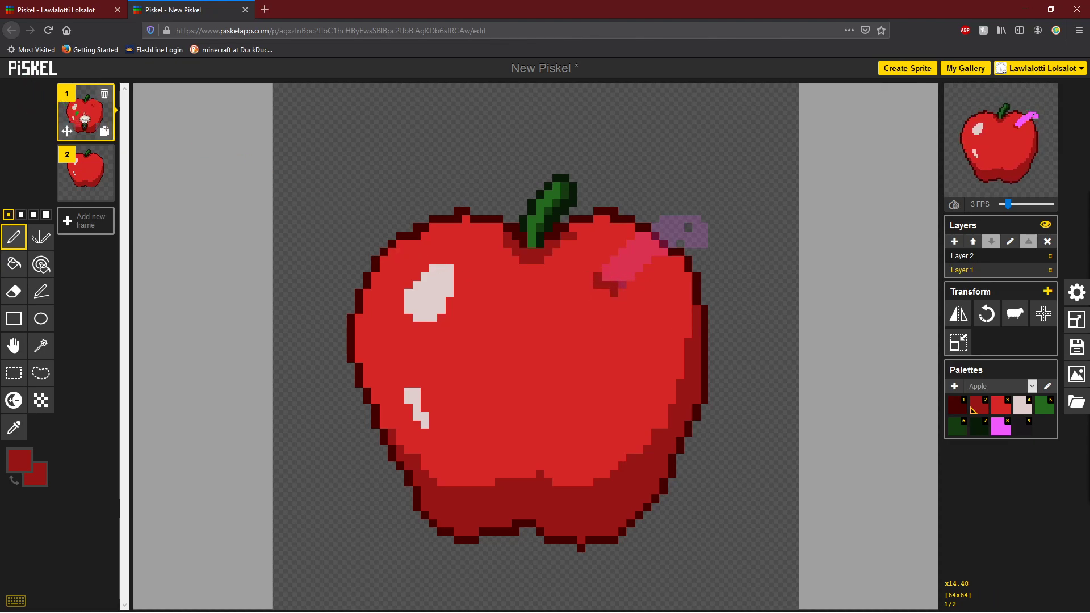
click(85, 171)
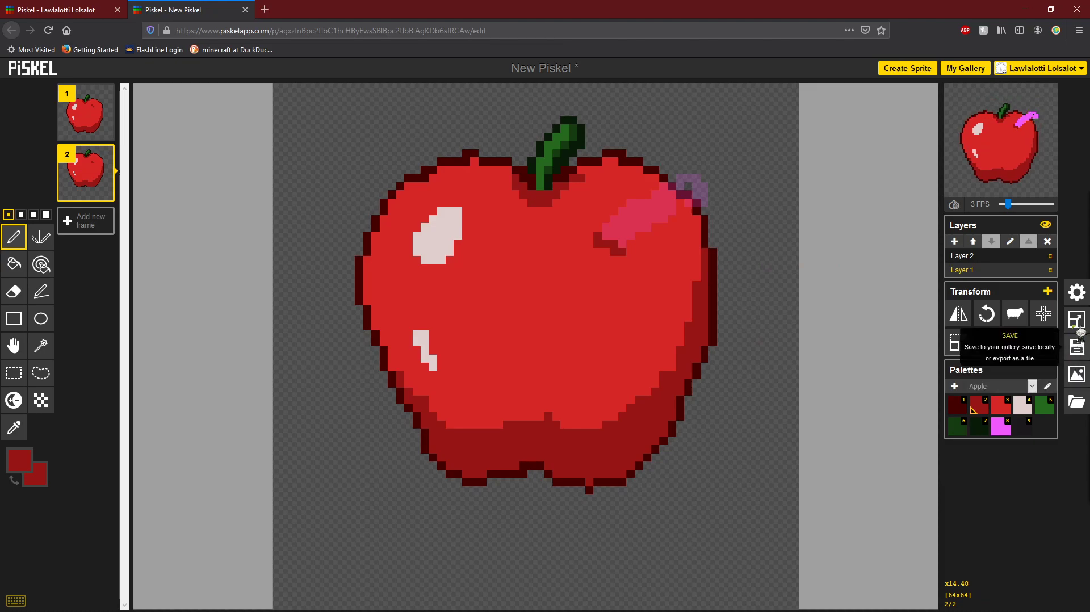
Save the sprite to the online gallery under the title Apple Tutorial and switch to the gallery page
click(1077, 375)
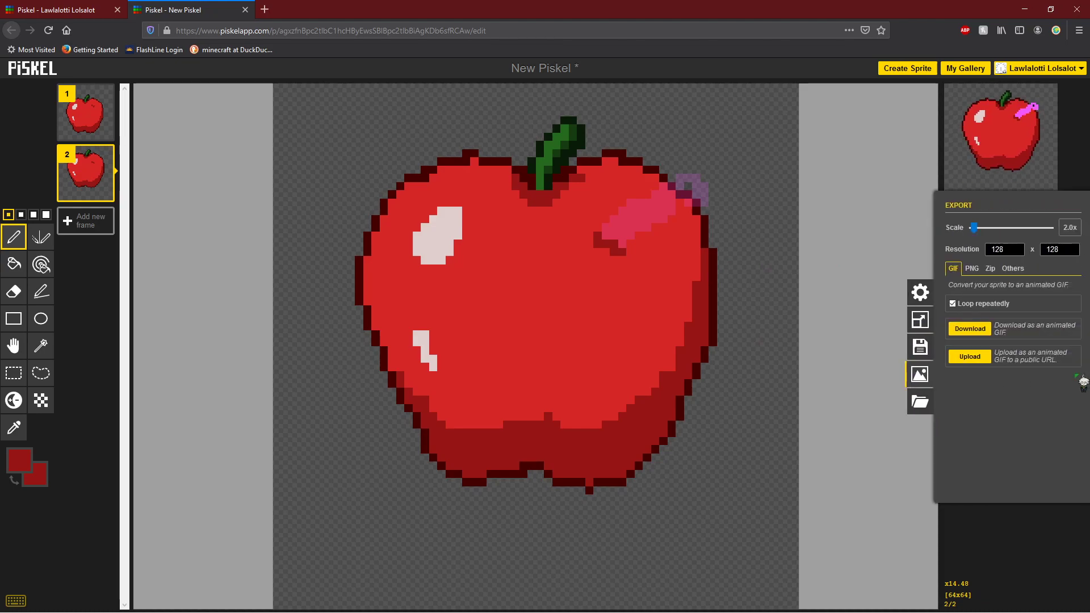
click(920, 347)
click(1025, 236)
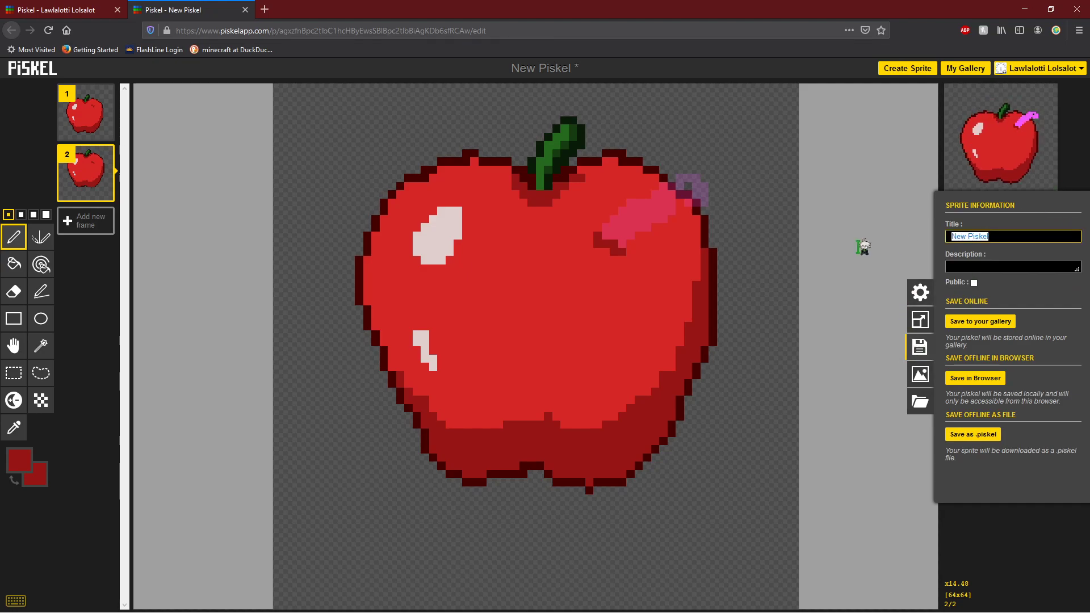
text(Apple)
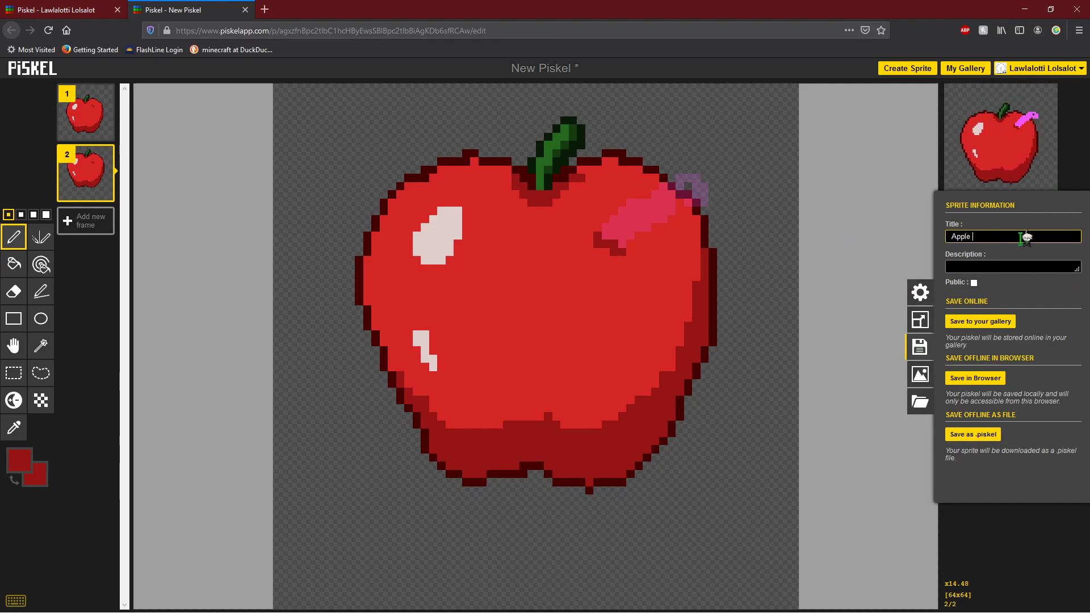
text( Tutorial)
click(1013, 321)
click(12, 8)
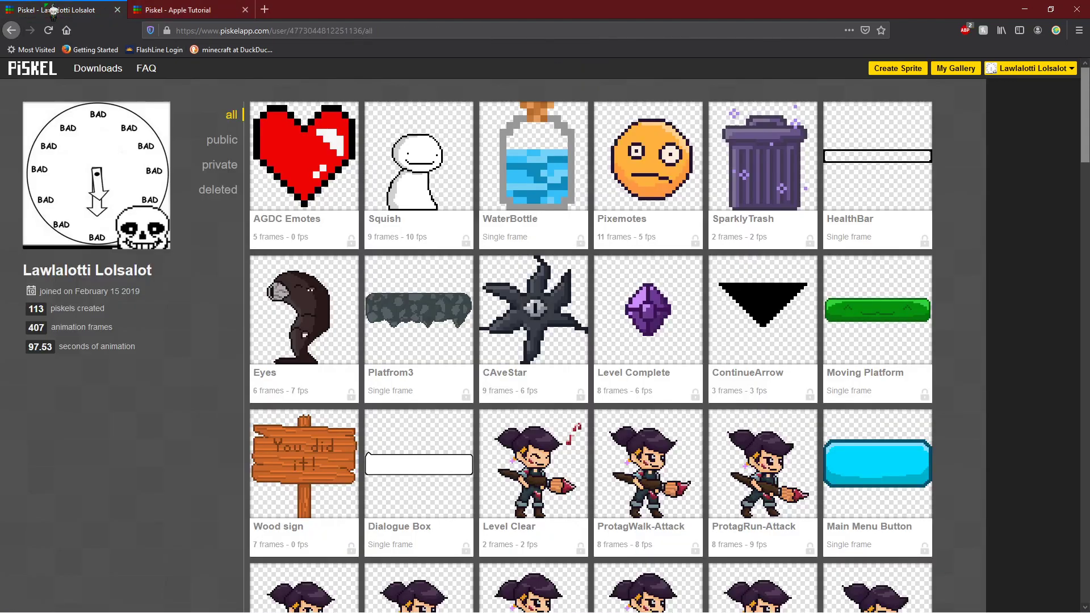
Reload the gallery page to check for the saved Apple Tutorial sprite and return to the sprite editor
click(51, 29)
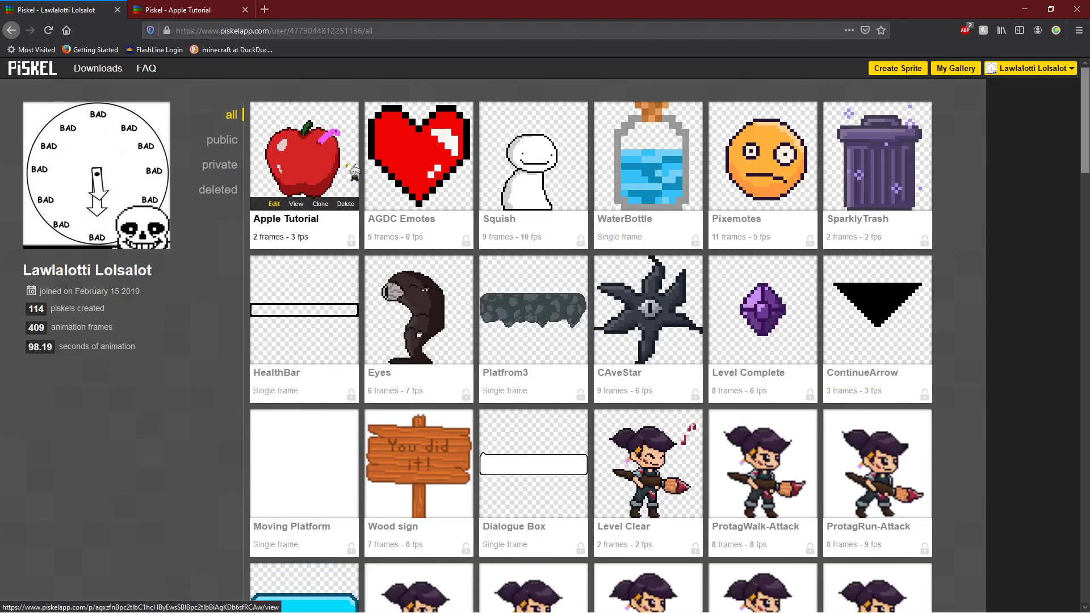
click(206, 5)
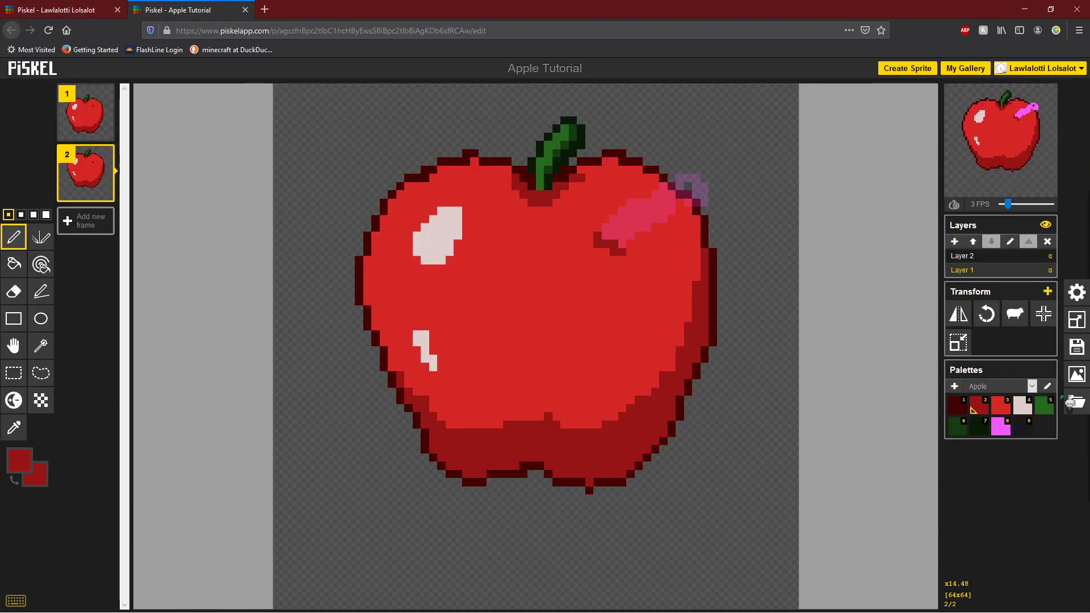
Review the available options for saving the sprite and for importing existing files
click(1077, 346)
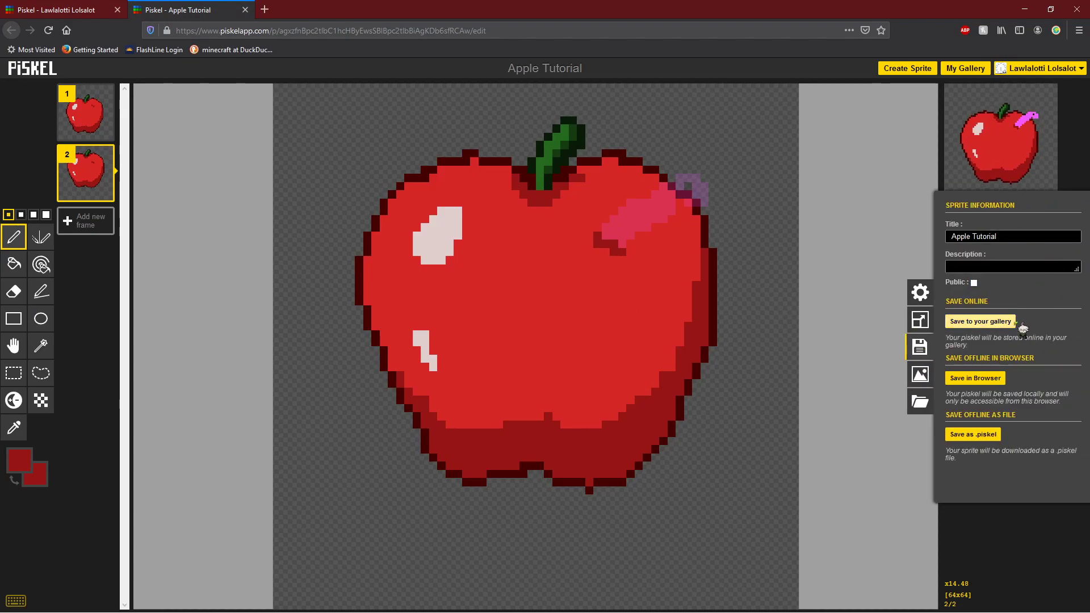
click(1003, 379)
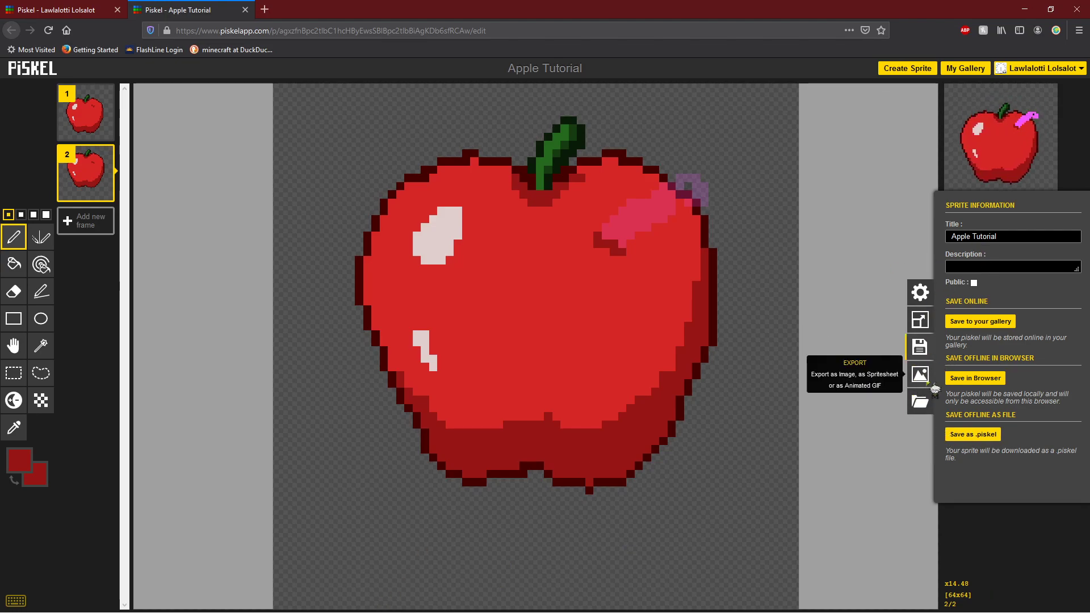
click(920, 402)
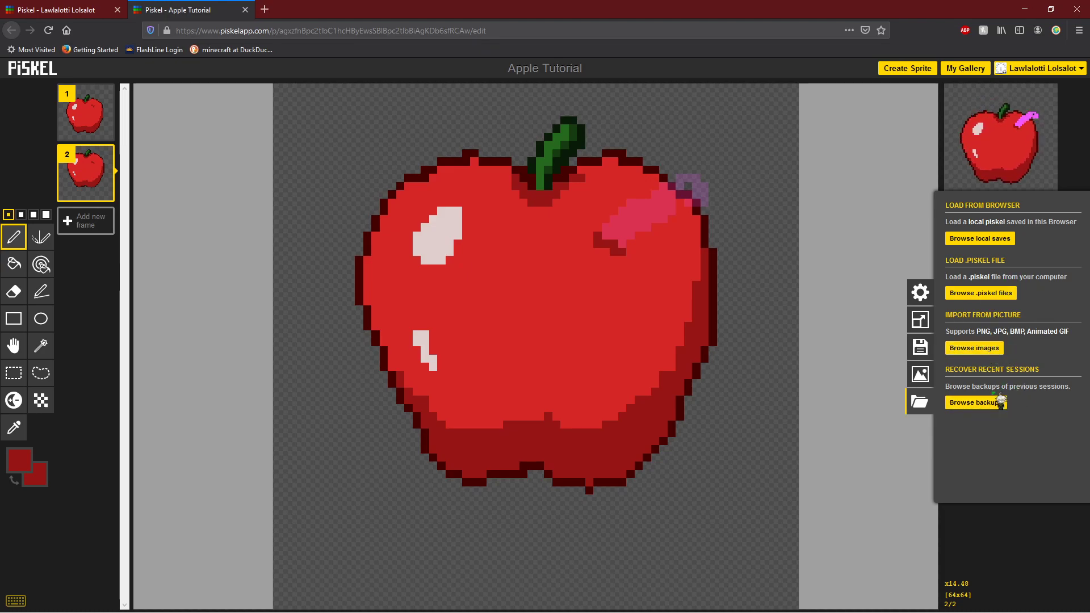
Set the sprite's export scale to 8.0x for a resolution of 512 × 512
click(924, 377)
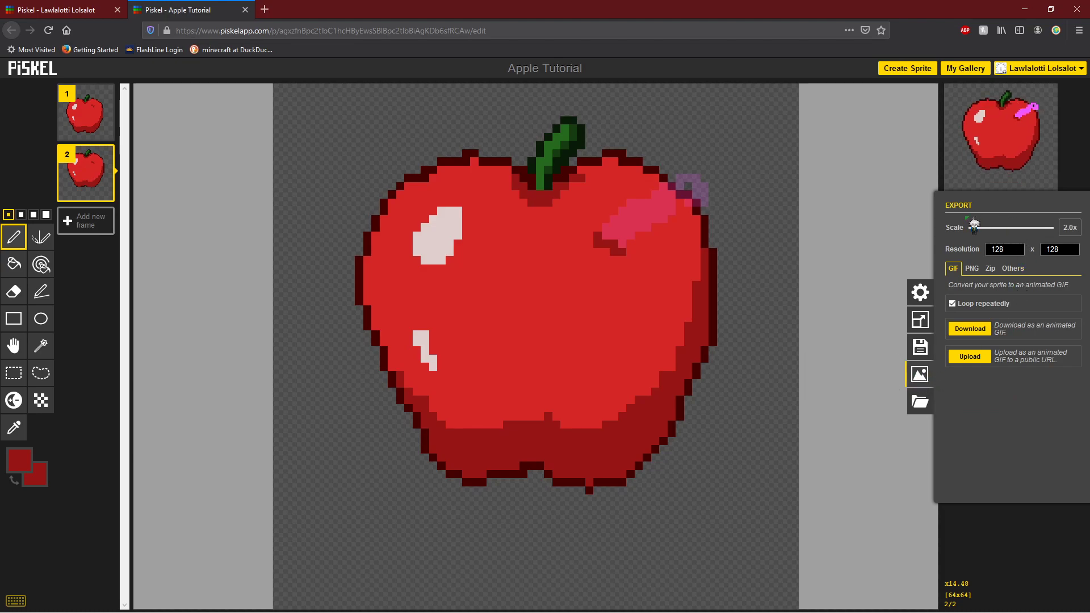
mouse_move(980, 232)
mouse_down()
mouse_move(1050, 234)
mouse_move(970, 233)
mouse_up()
drag(973, 230, 998, 230)
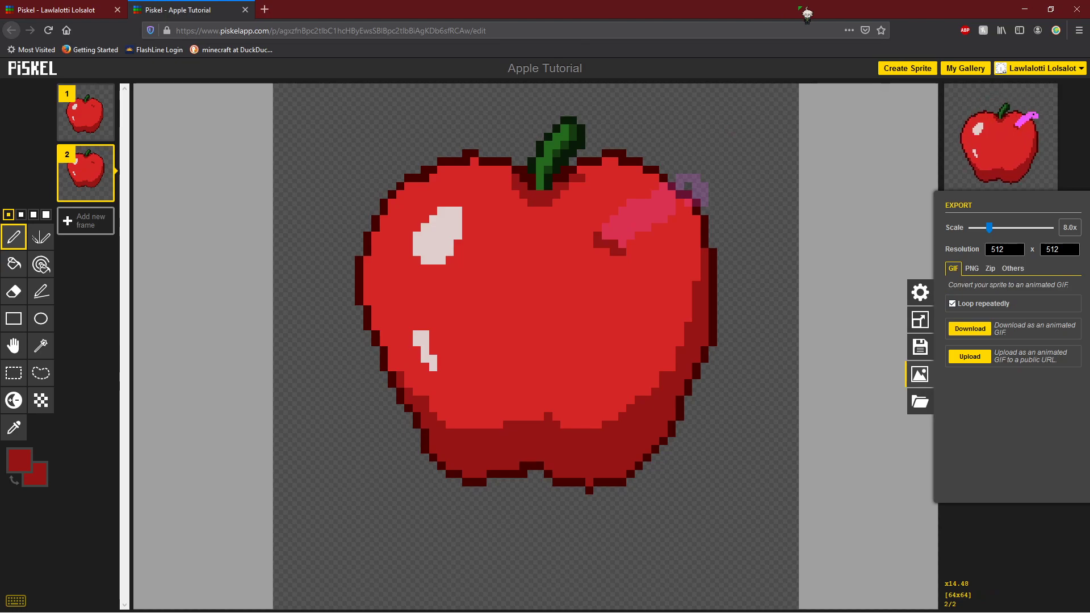
Try a two-column layout for the PNG spritesheet export and return it to one column
click(973, 269)
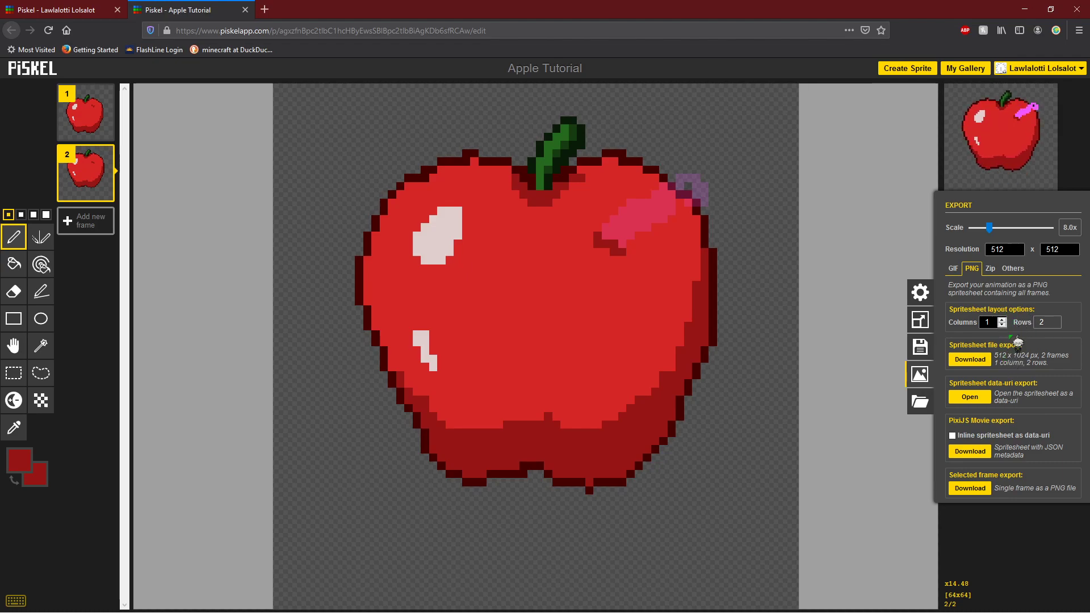
click(1002, 319)
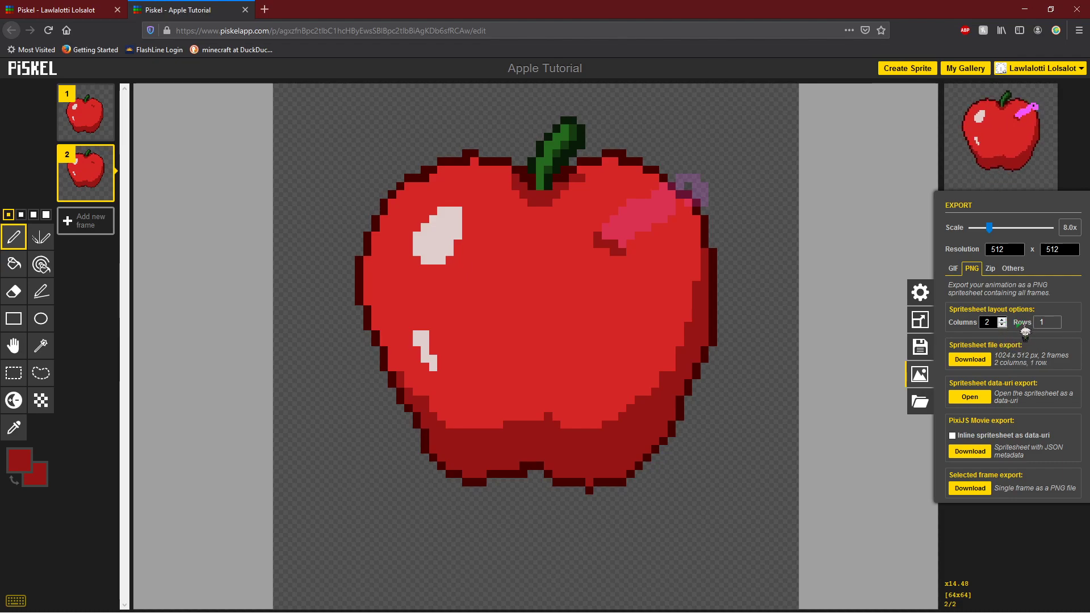
click(1002, 324)
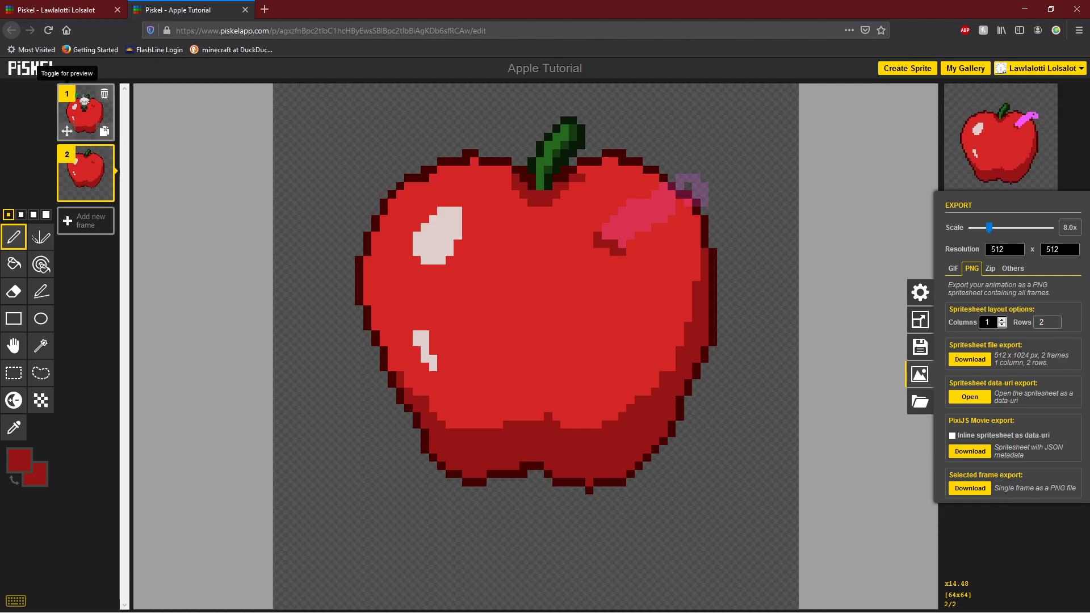
View frame 1 of the apple on the canvas and return to frame 2
click(96, 117)
click(1077, 377)
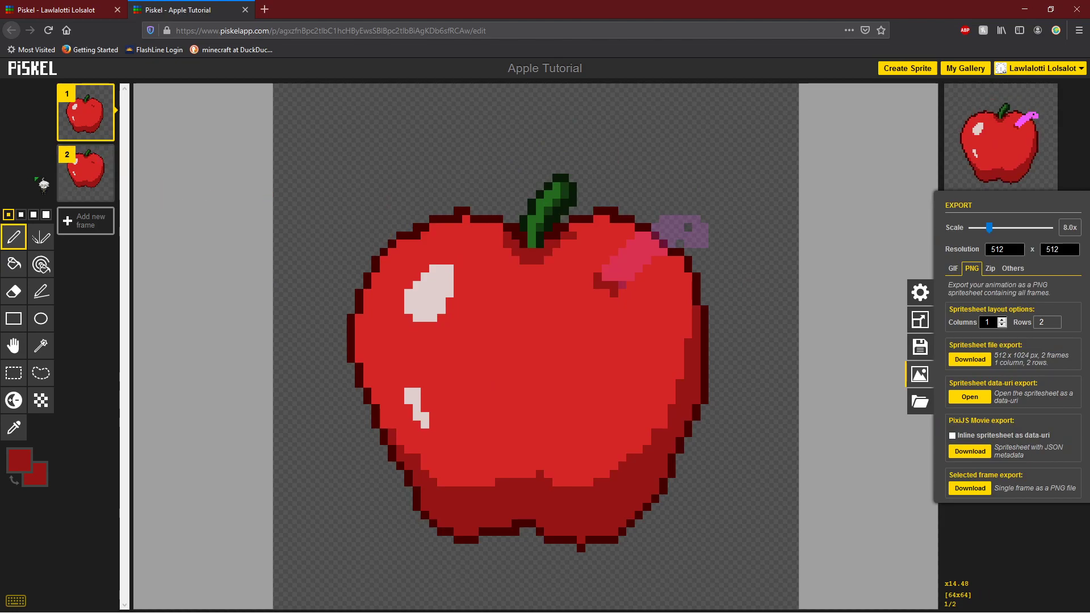
click(85, 181)
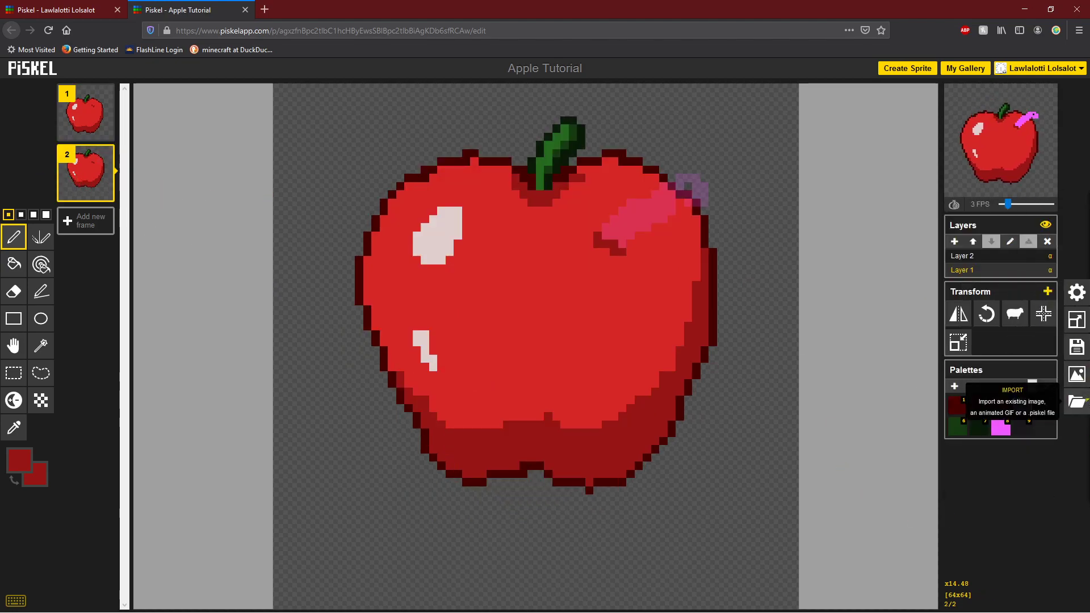
Export both frames as a PNG spritesheet with one column and two rows, and save the file to the computer
click(1077, 374)
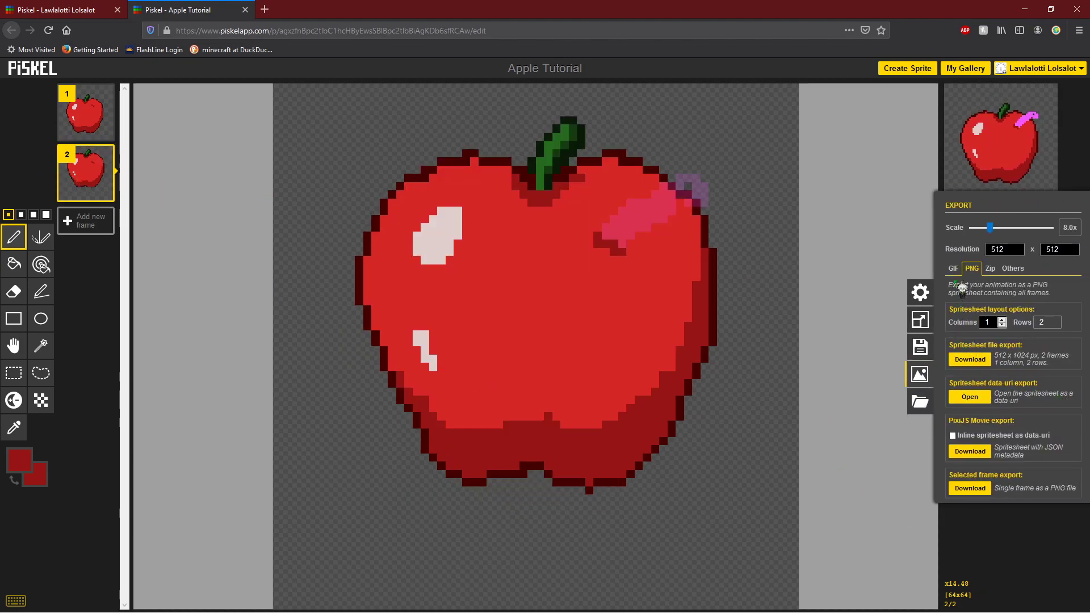
click(953, 270)
click(976, 272)
click(975, 361)
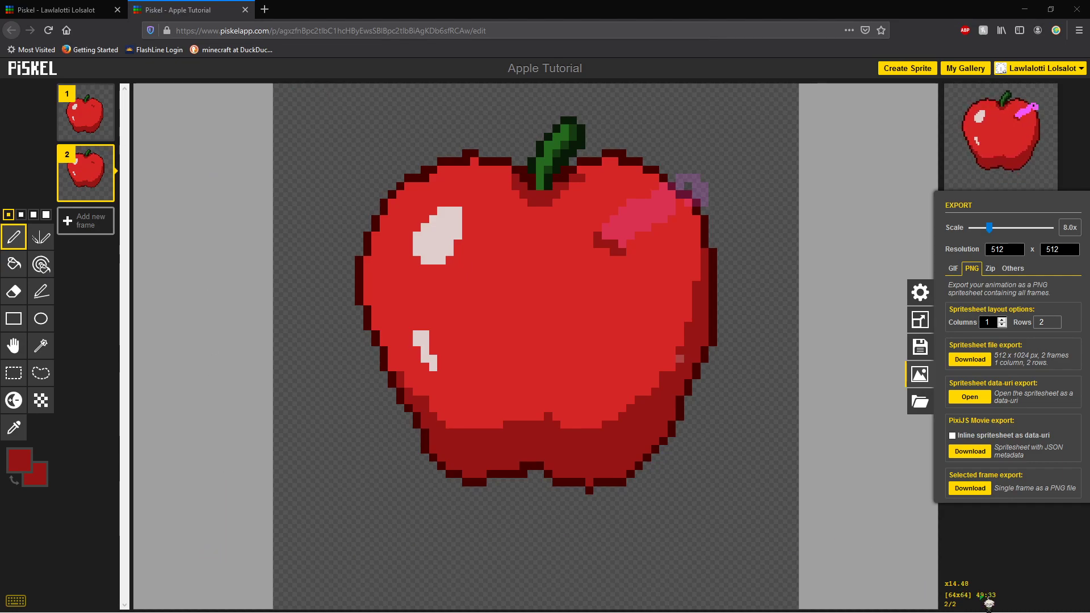
click(981, 596)
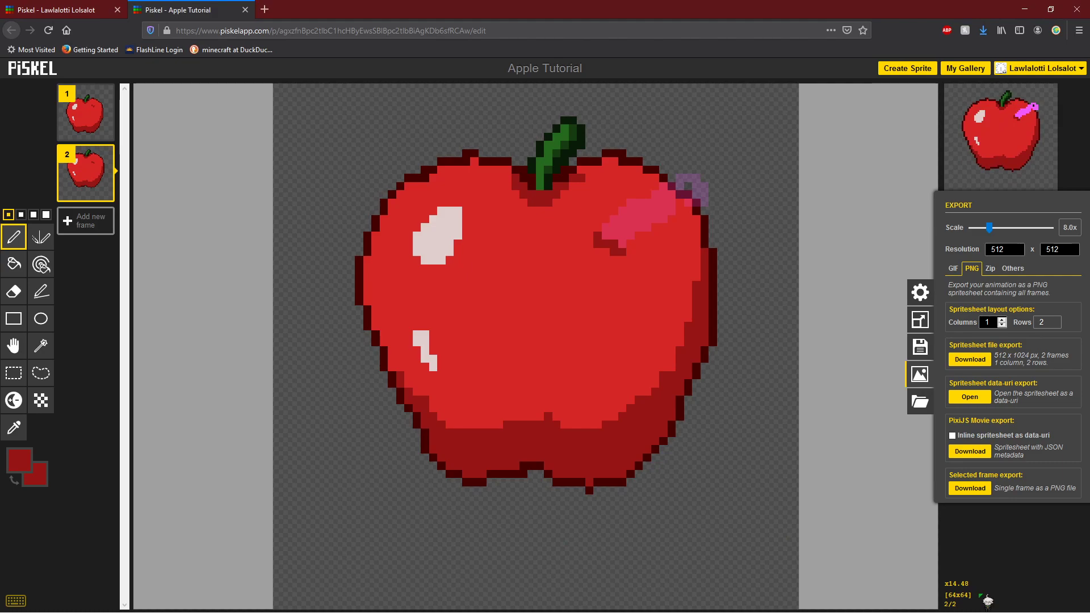
click(379, 611)
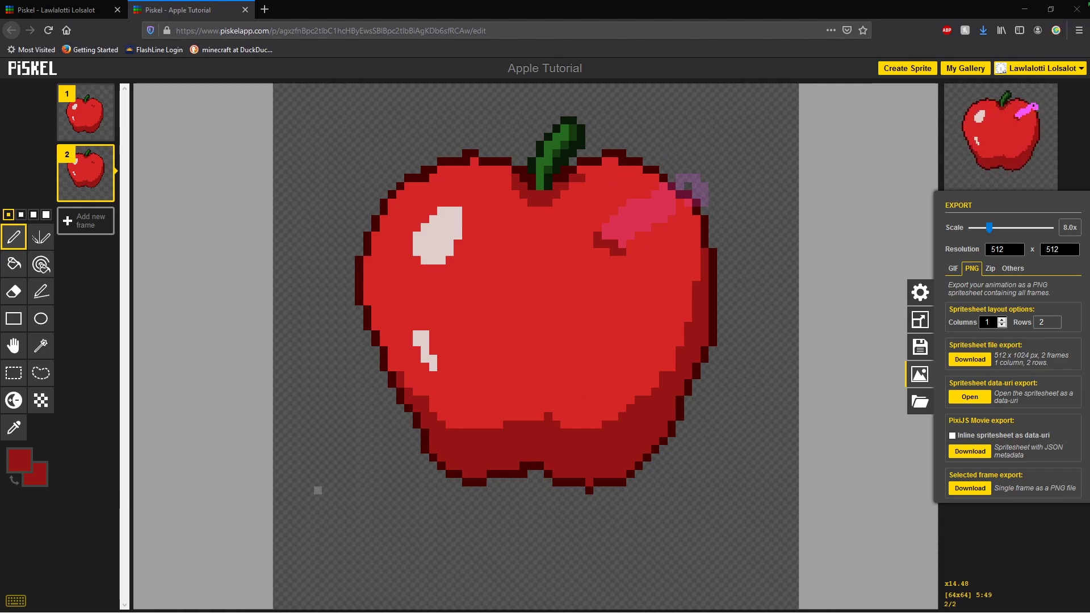
click(807, 146)
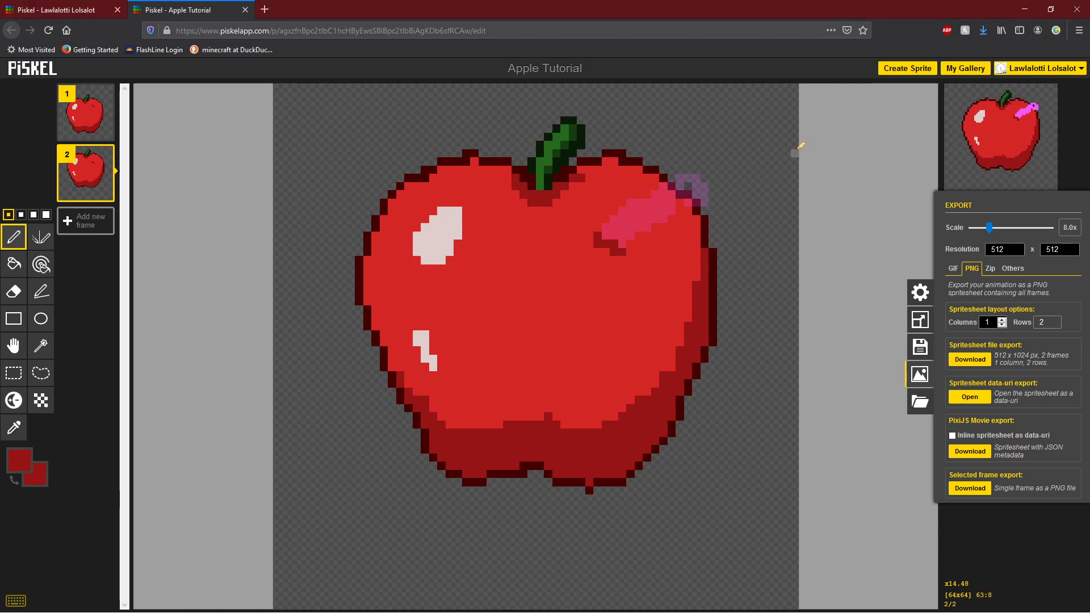